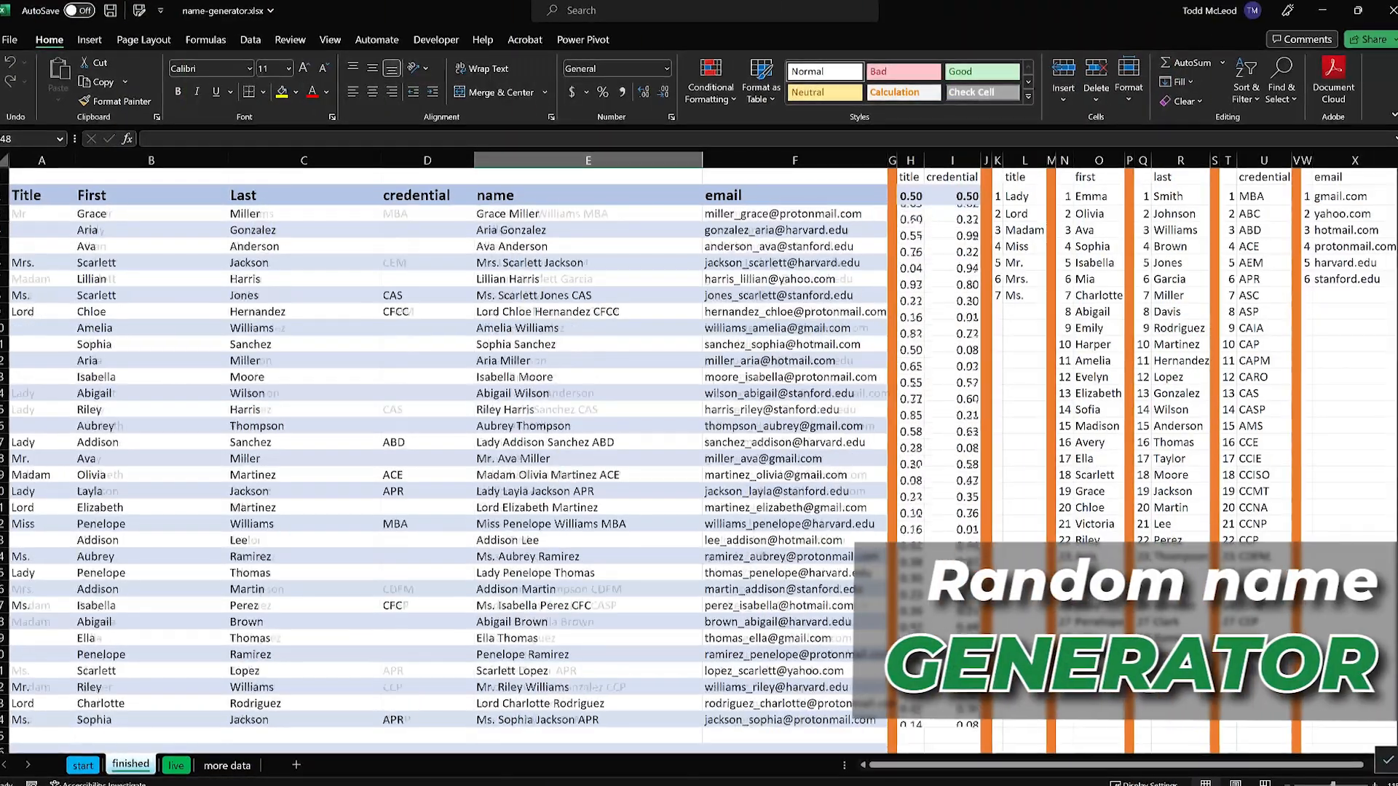
Recalculate the finished sheet twice to generate new random names and e-mail addresses.
key(F9)
key(F9)
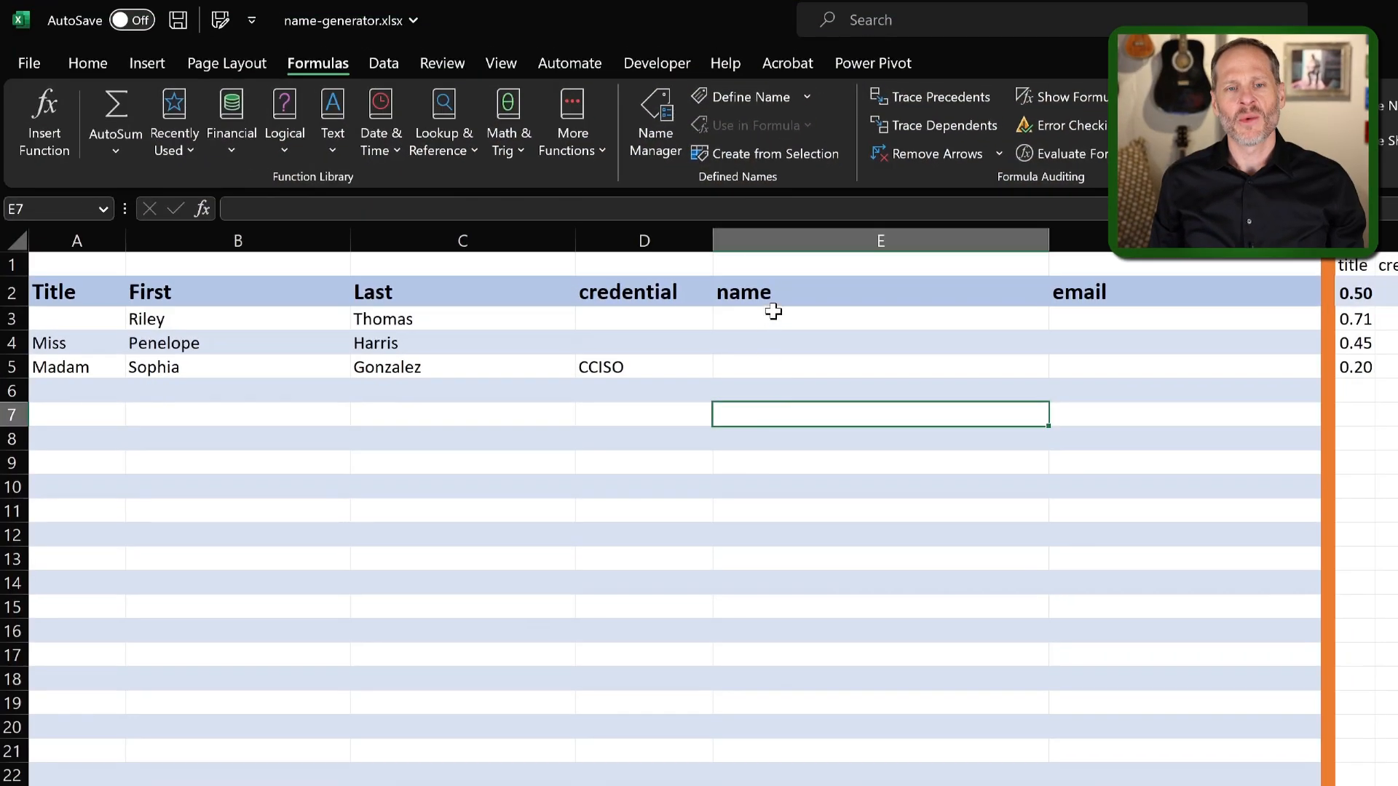
Examine which title, first name, last name and credential parts rows 3 to 5 provide for the empty name column.
click(773, 312)
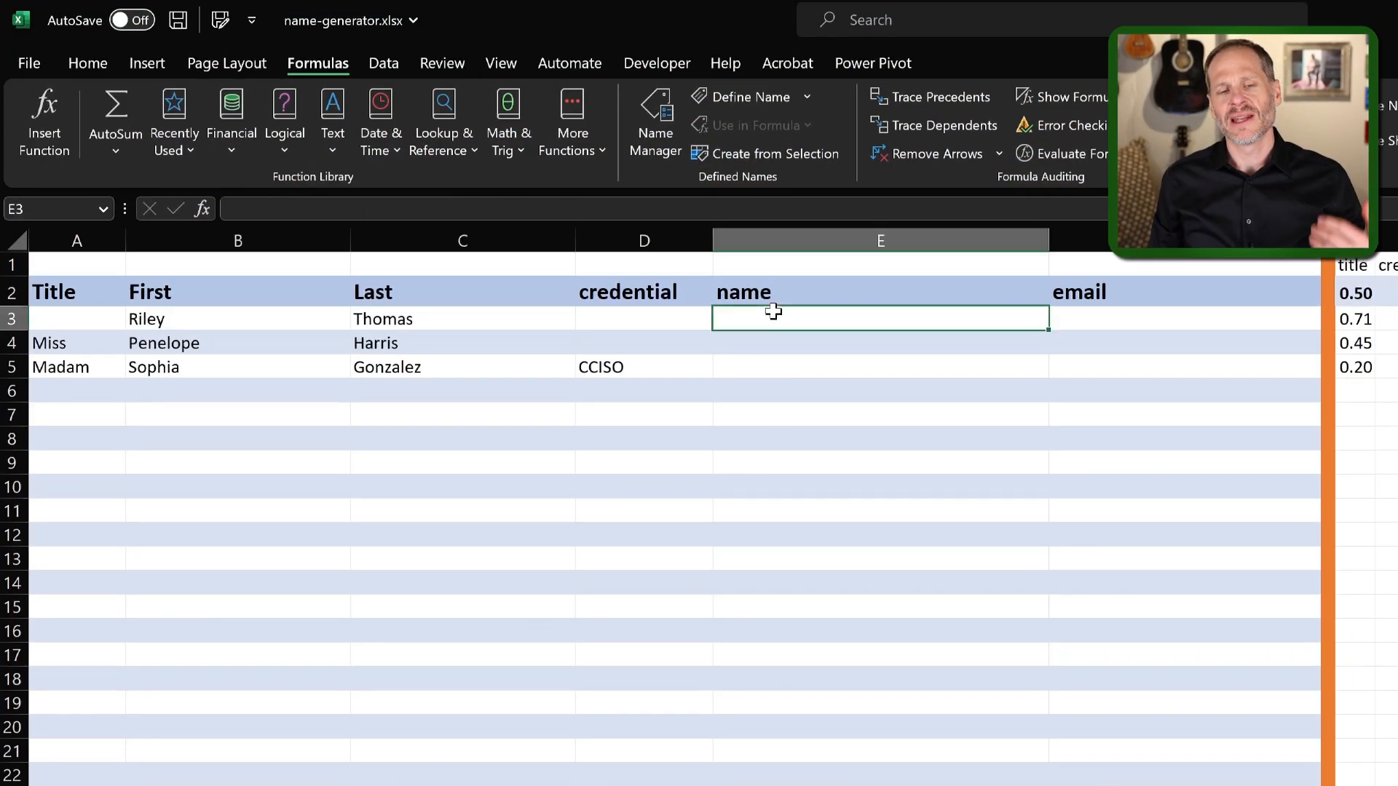
drag(59, 366, 620, 369)
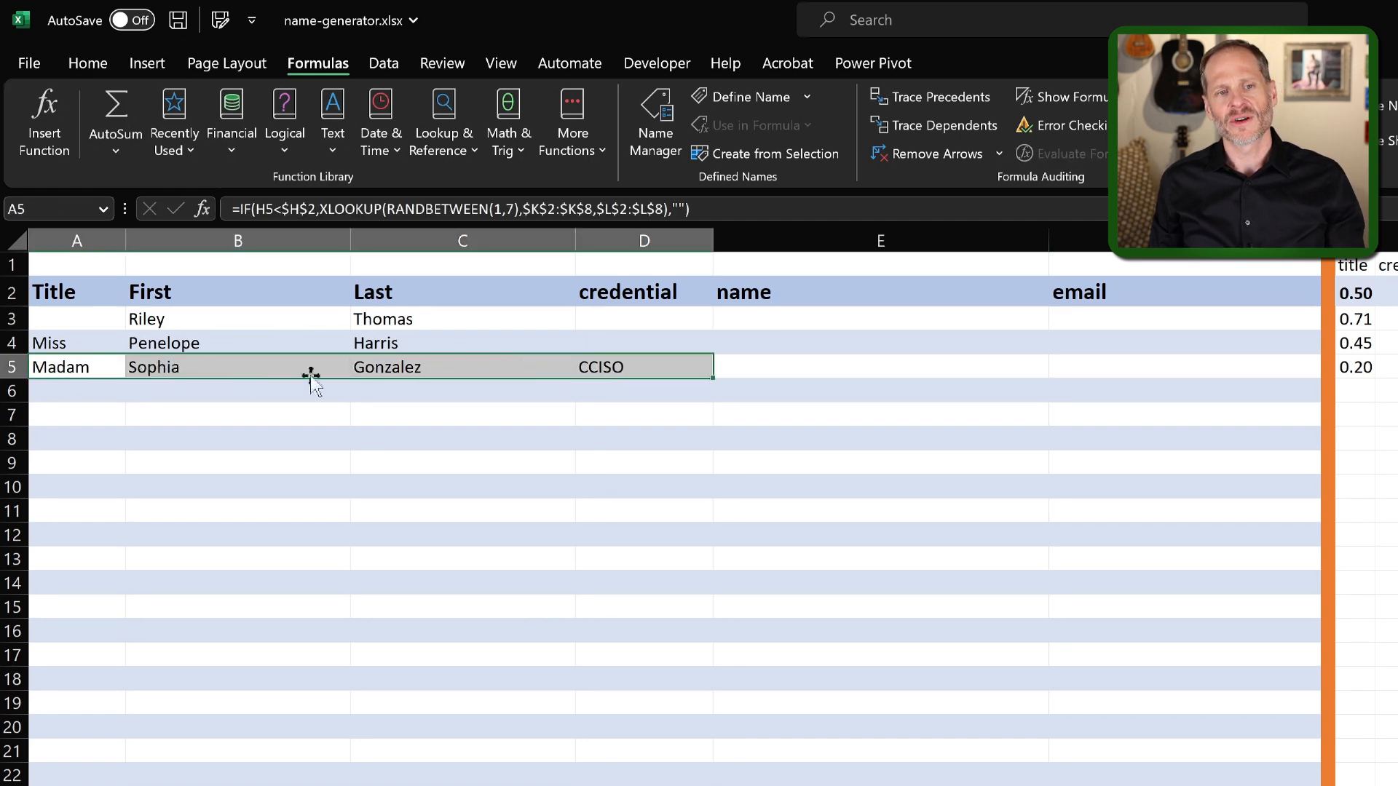
click(777, 368)
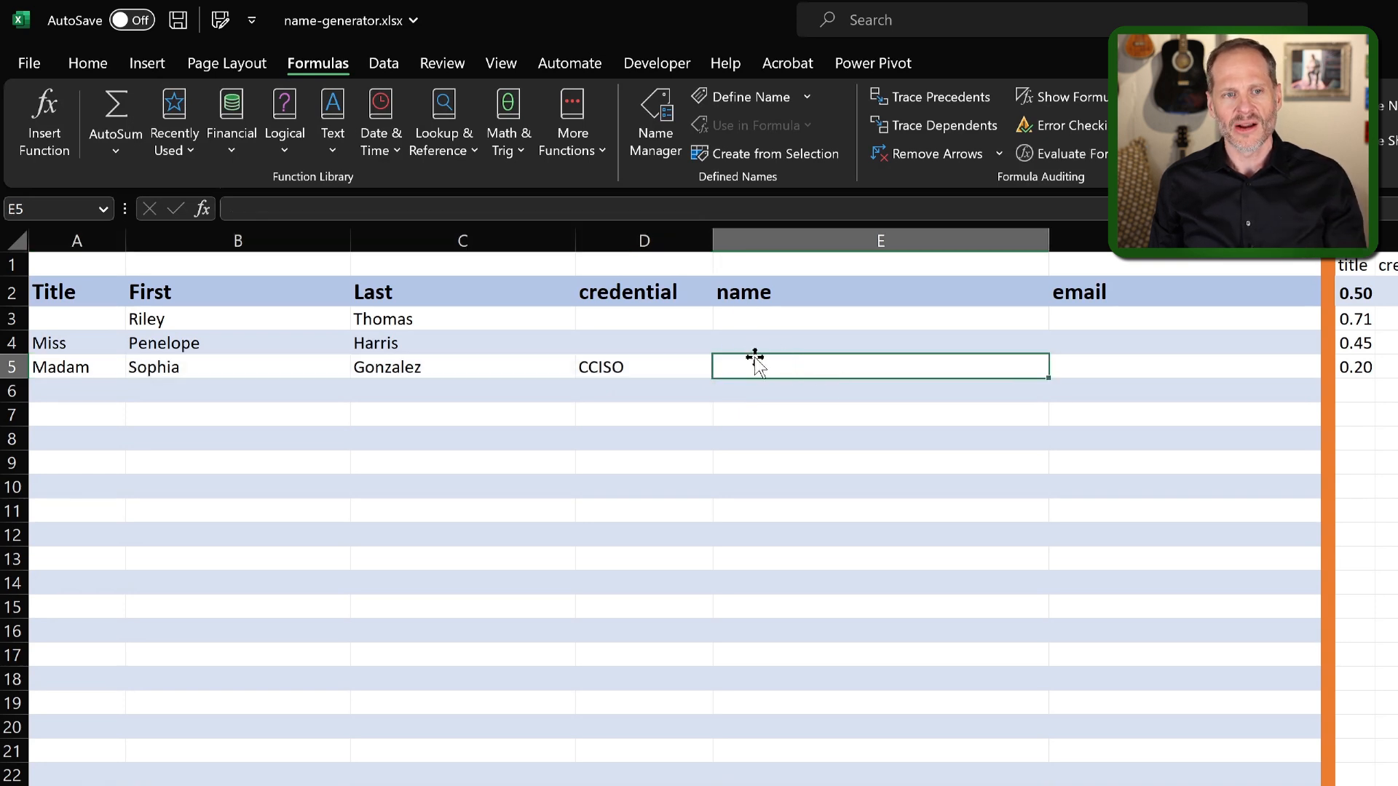
drag(593, 364, 88, 365)
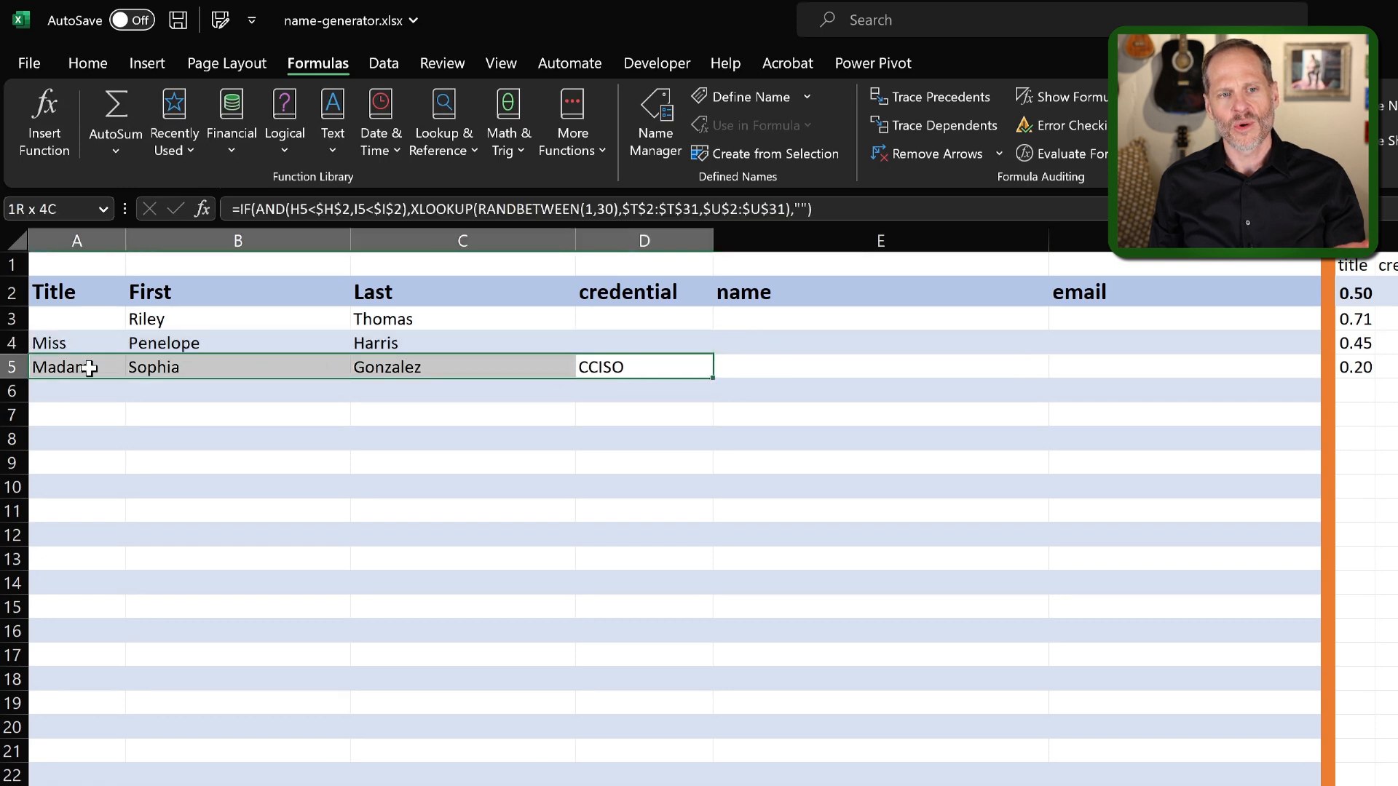
drag(441, 351, 97, 346)
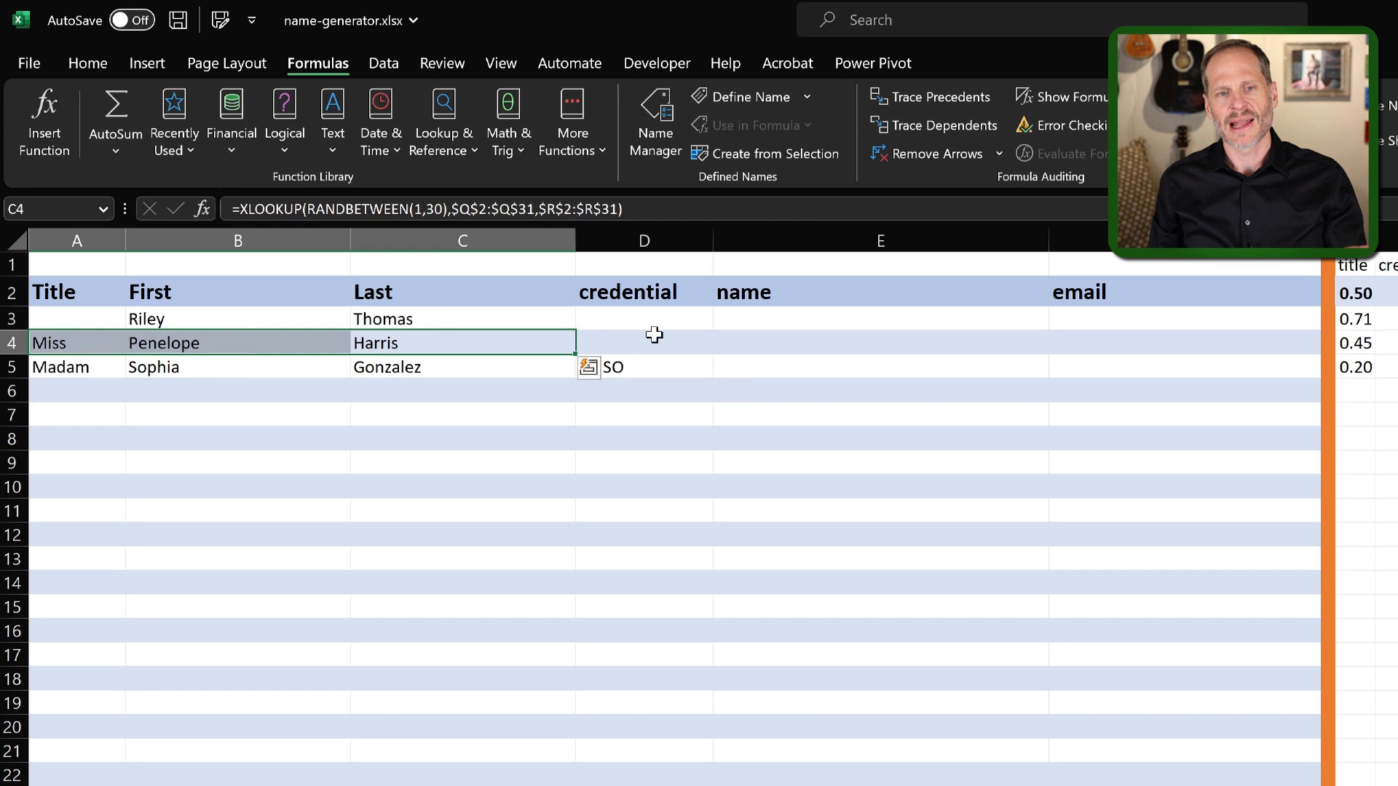
click(794, 341)
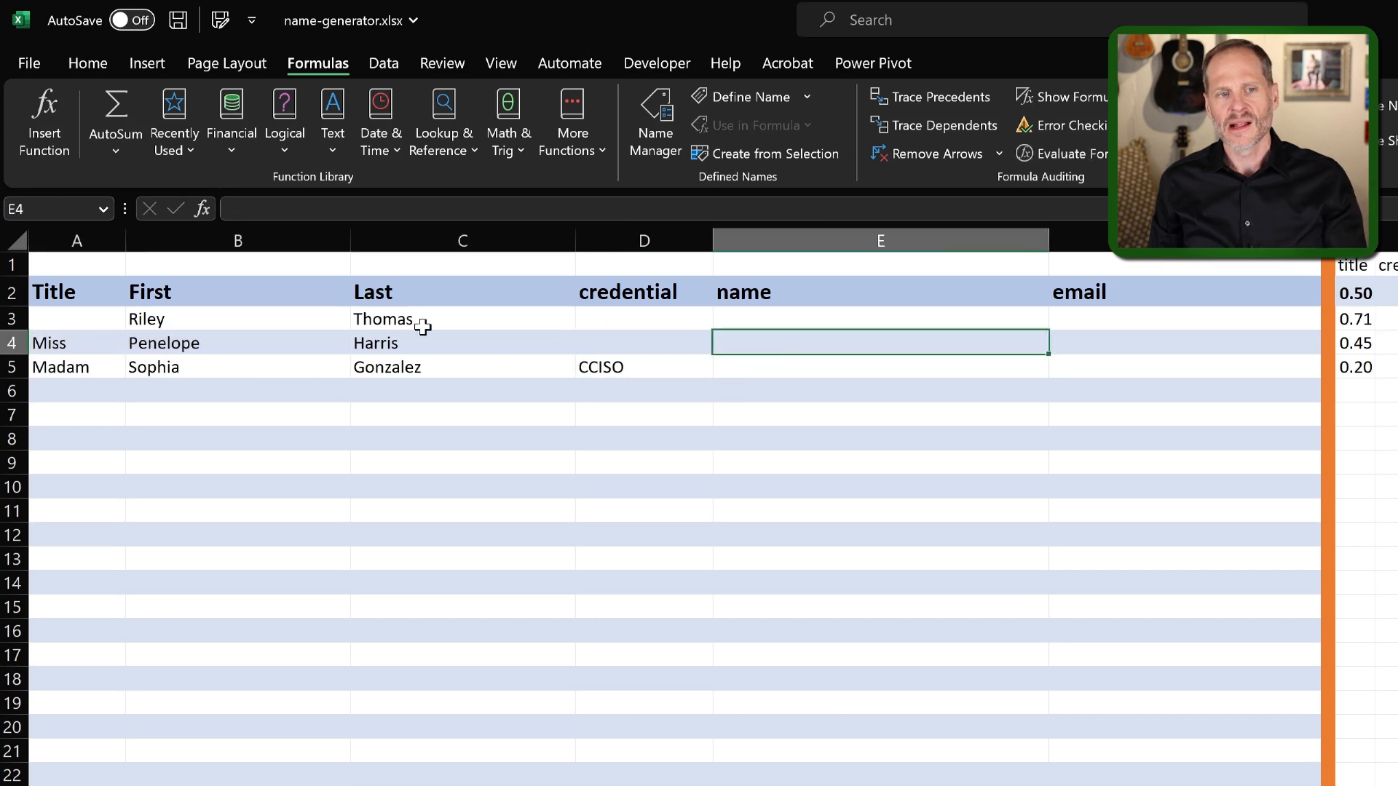
drag(416, 321, 228, 327)
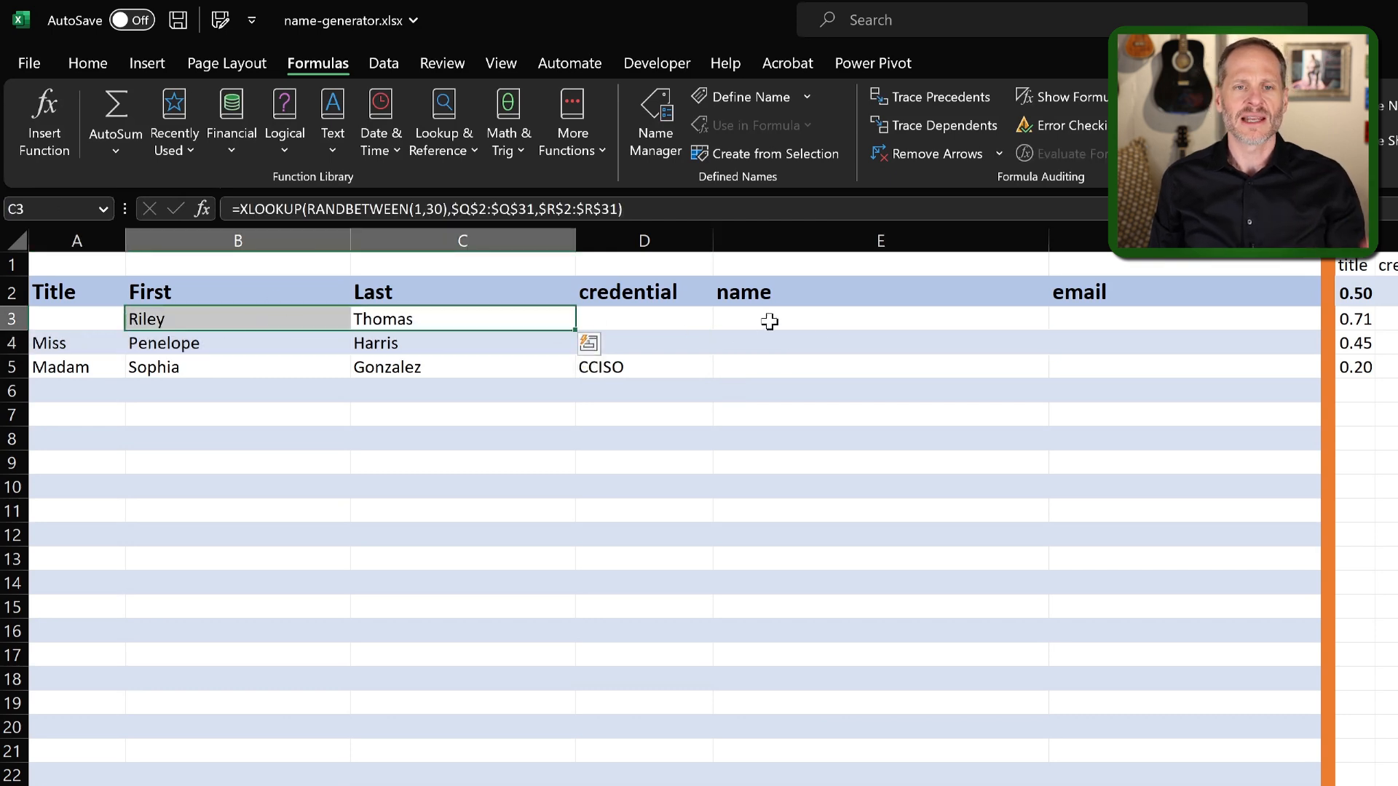
click(814, 323)
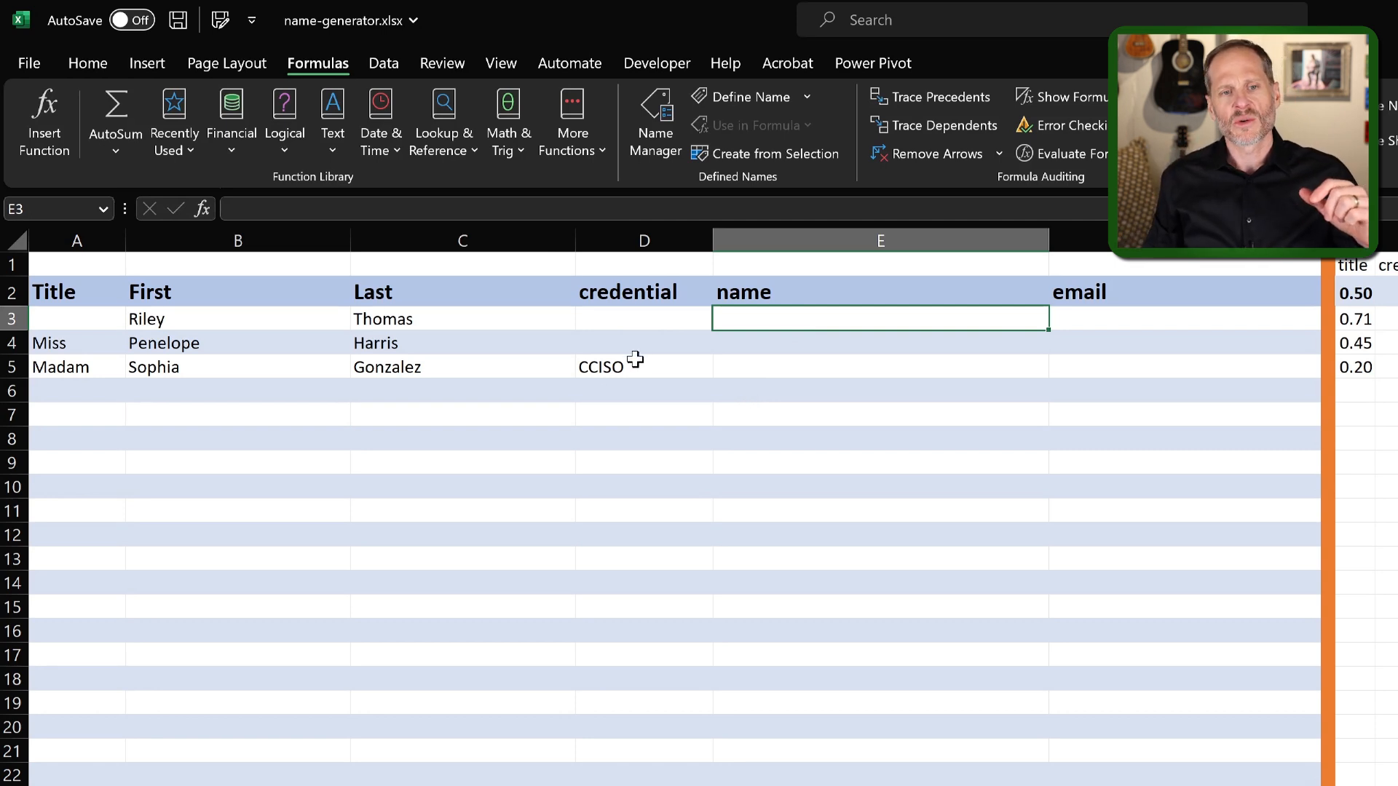
drag(614, 369, 87, 362)
drag(365, 350, 47, 344)
drag(408, 317, 187, 317)
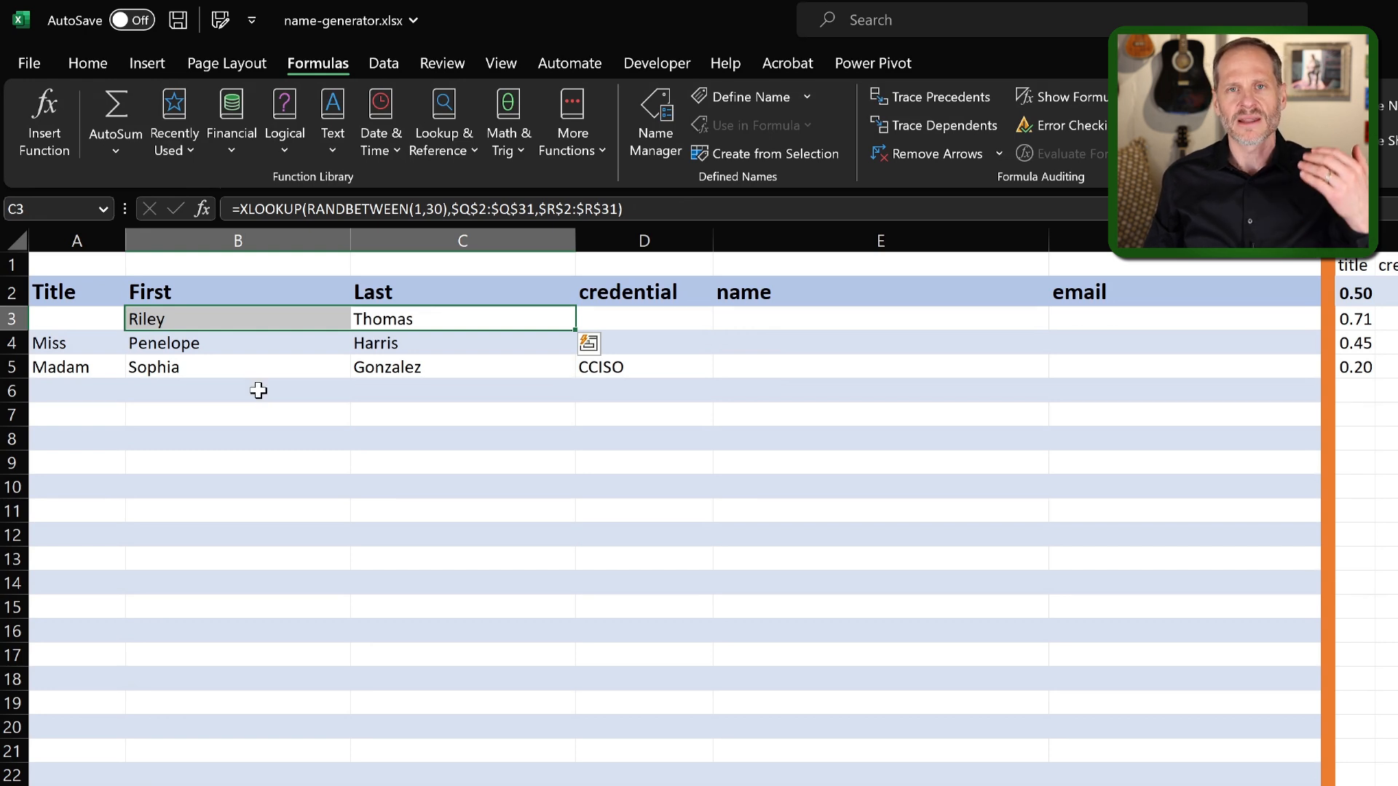
drag(611, 364, 97, 369)
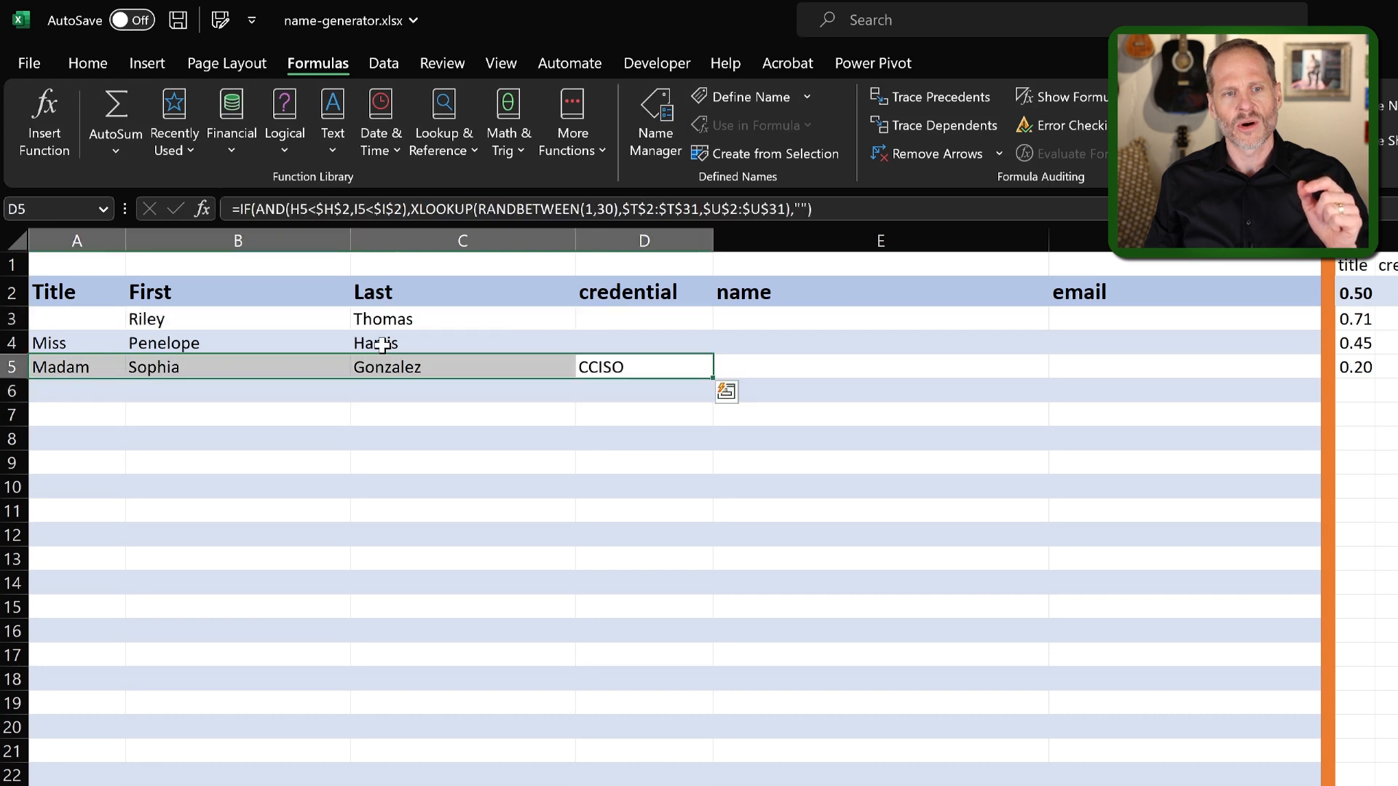
drag(380, 347, 95, 346)
drag(382, 315, 222, 326)
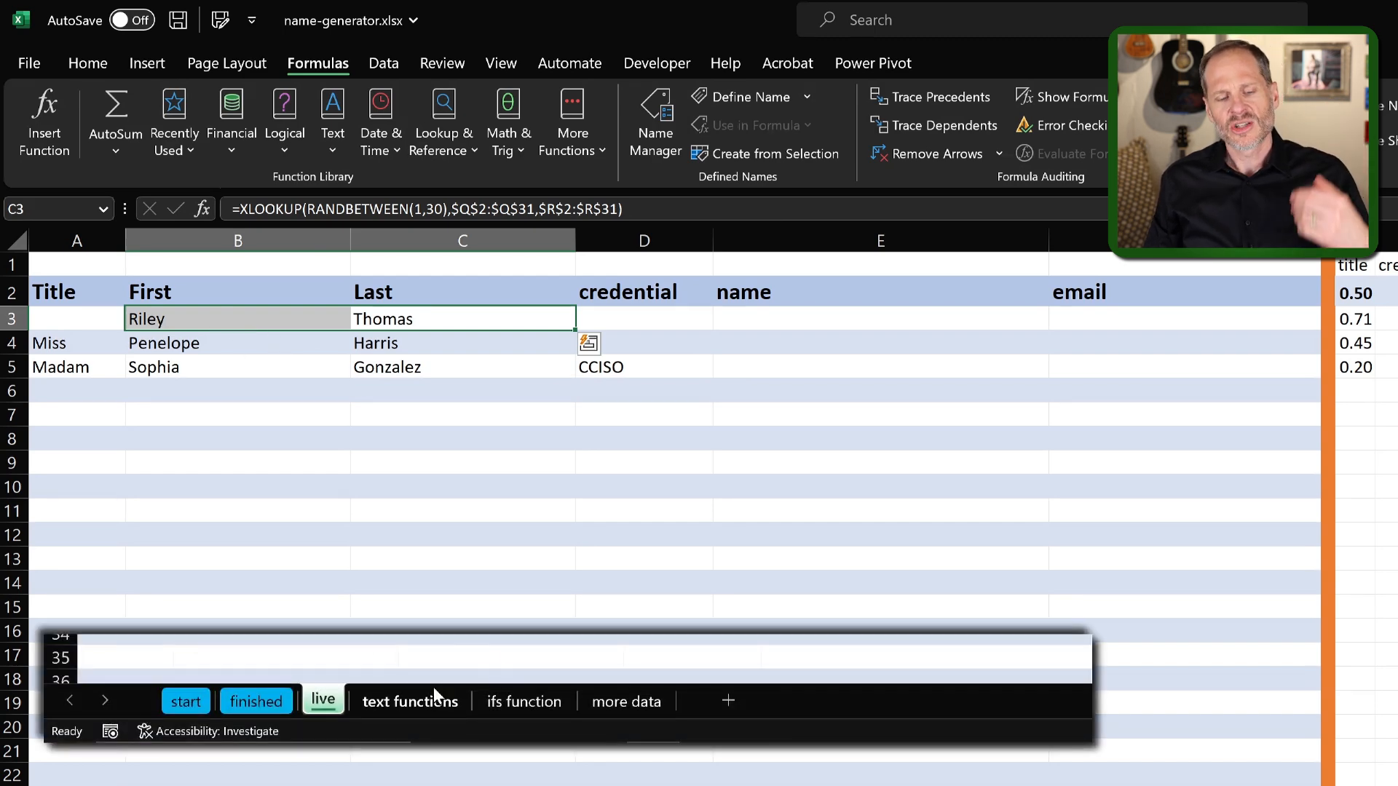
Go to the text functions sheet and examine the words in A1:D1 and the CONCAT and TEXTJOIN formulas in B3 and B4.
click(428, 703)
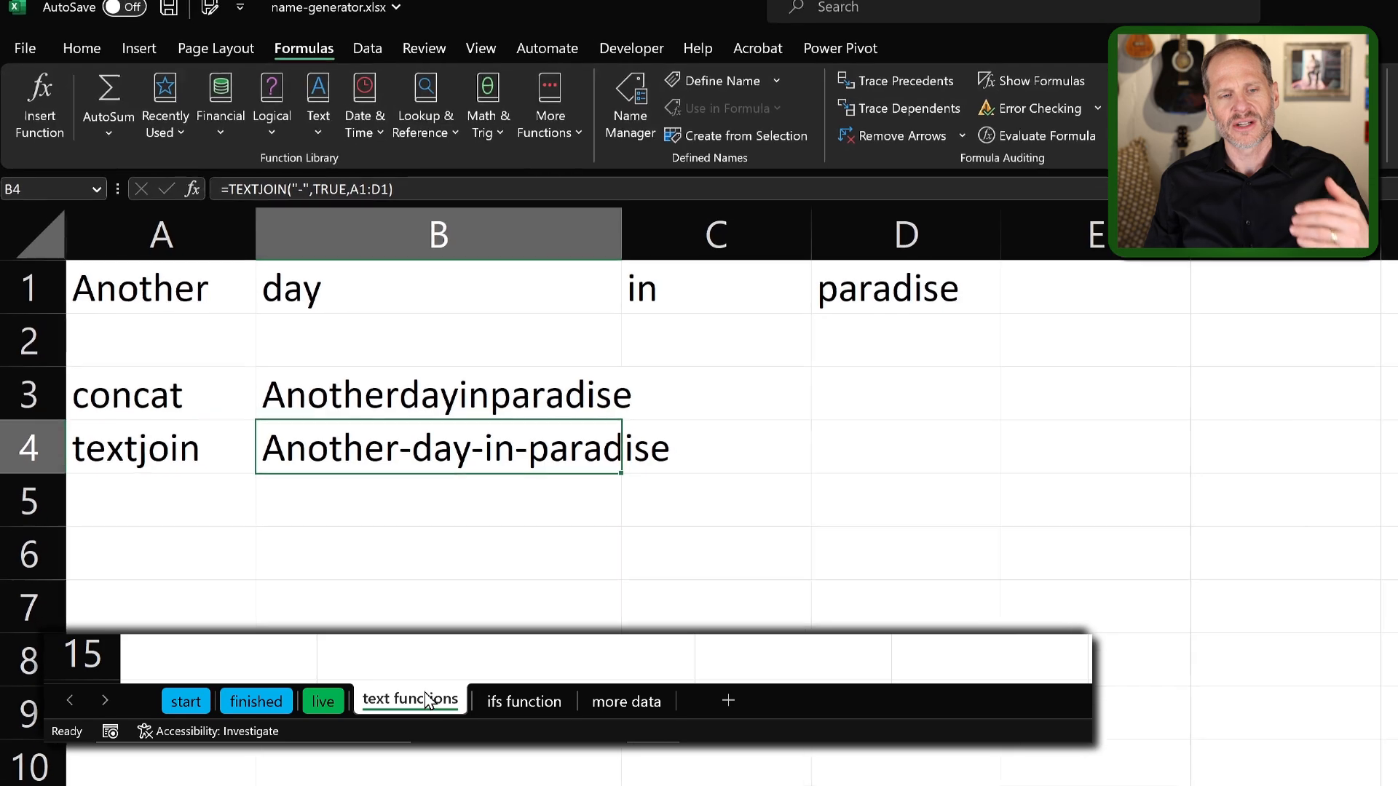
click(425, 675)
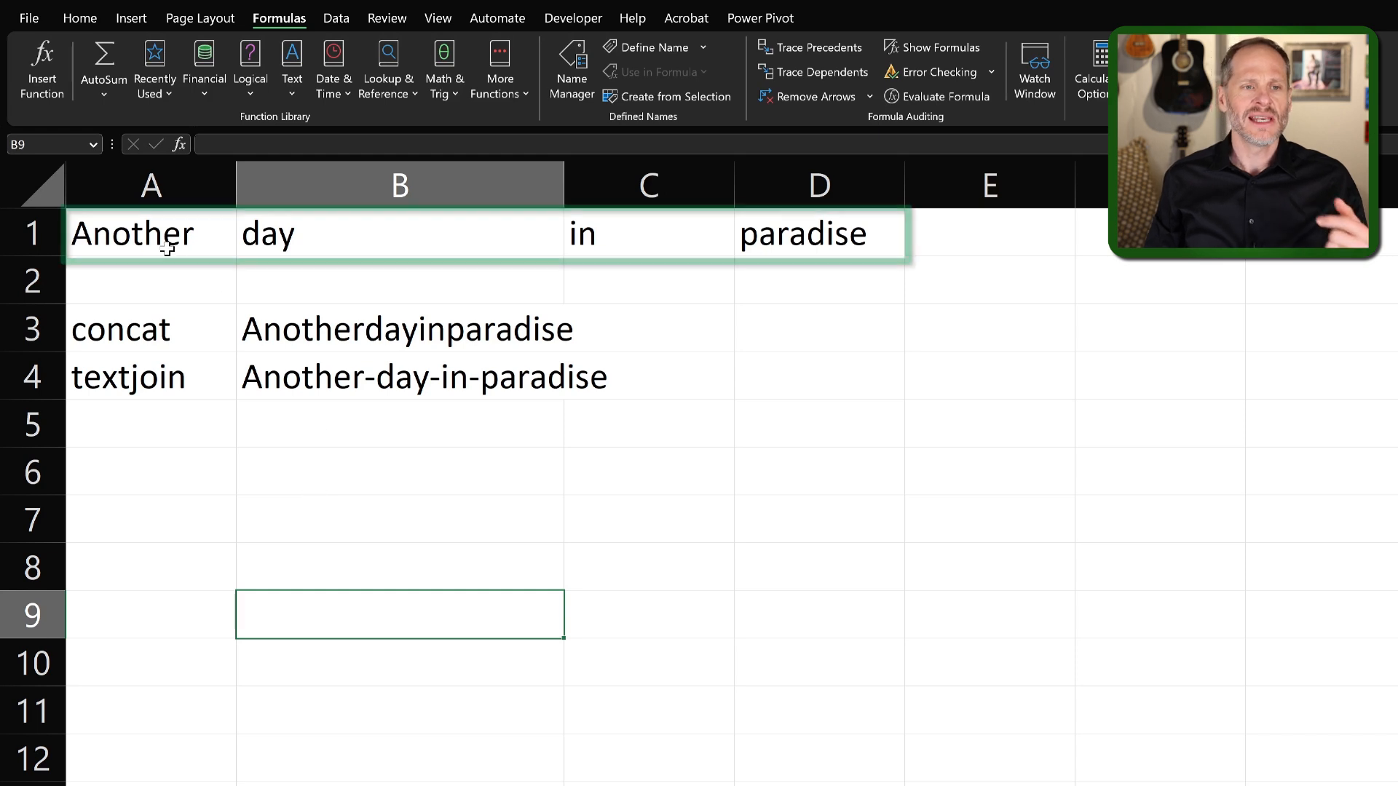
click(164, 238)
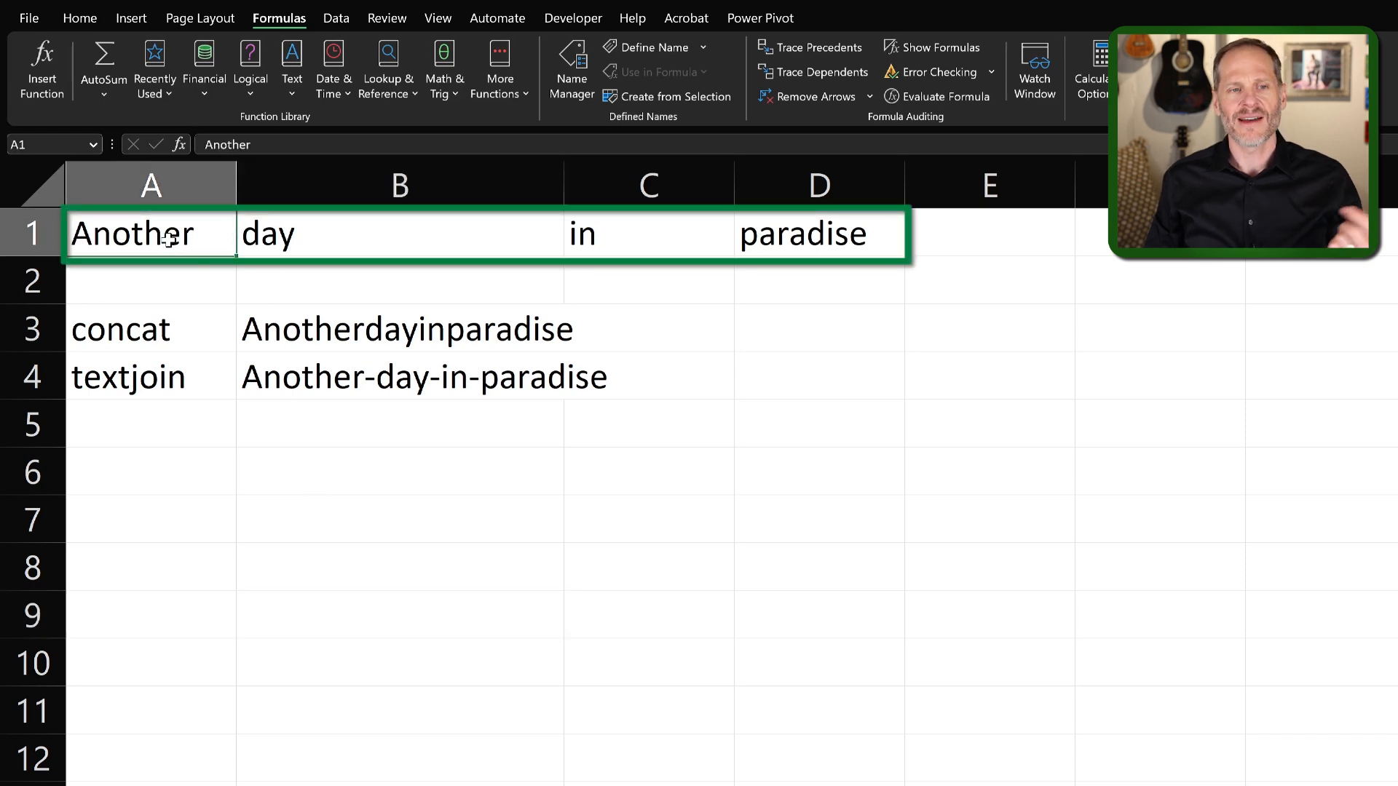
click(362, 241)
click(615, 234)
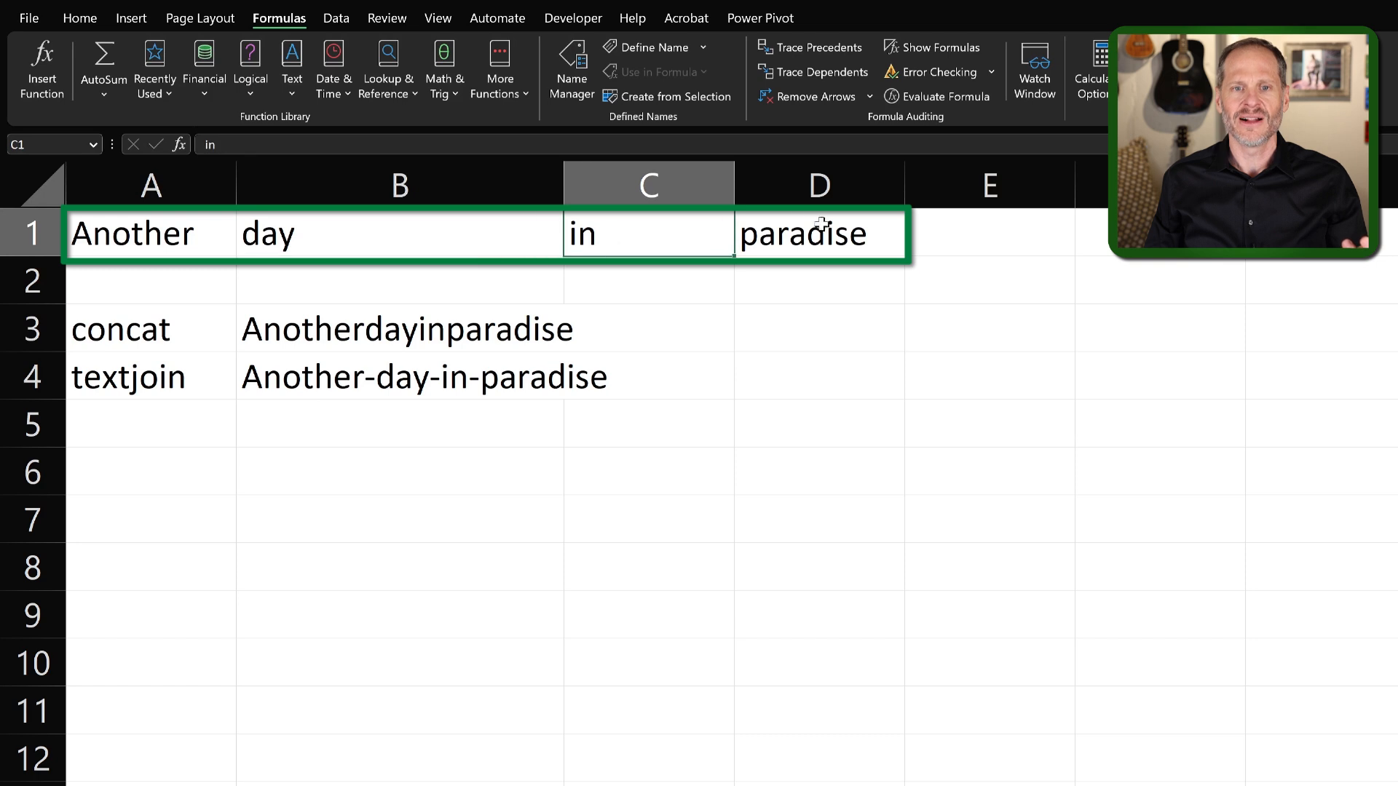
click(832, 233)
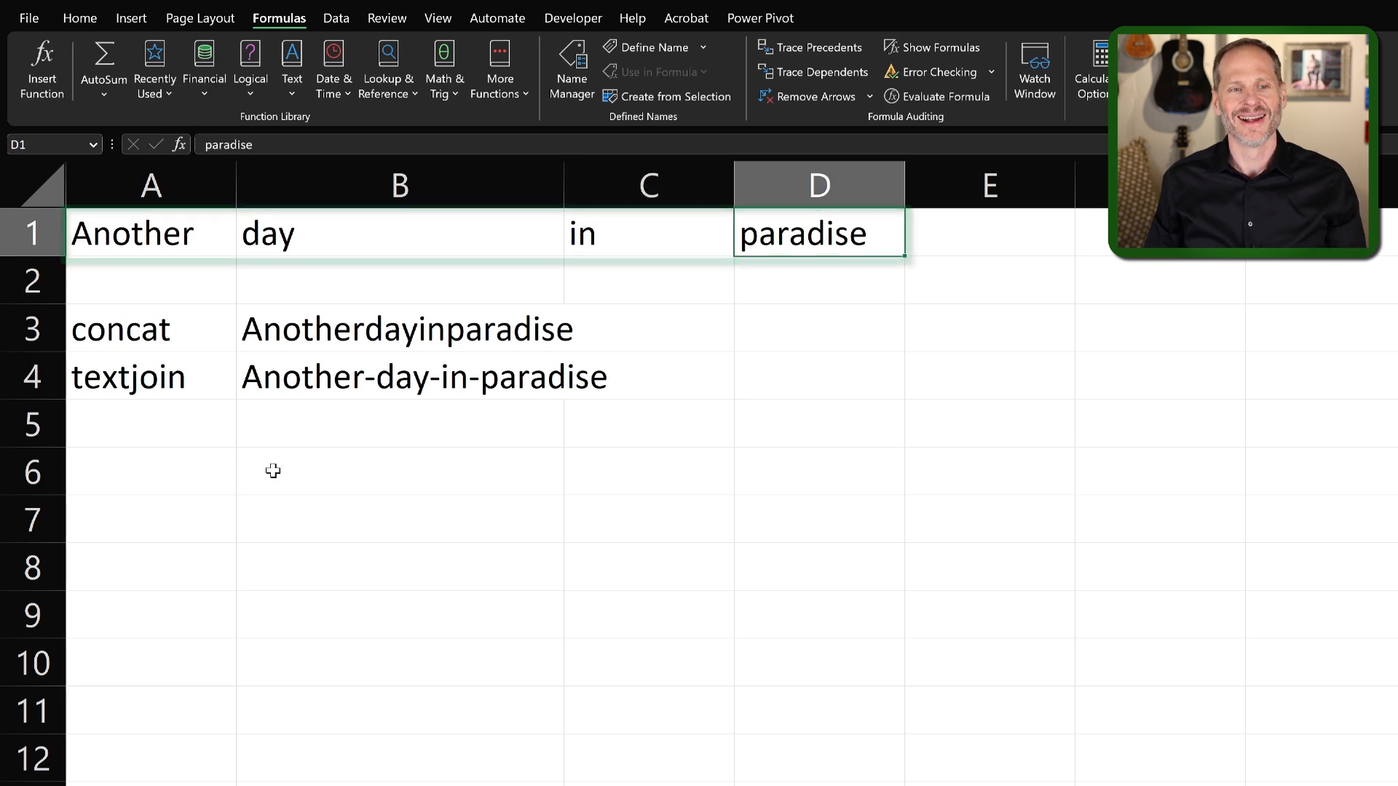
click(163, 340)
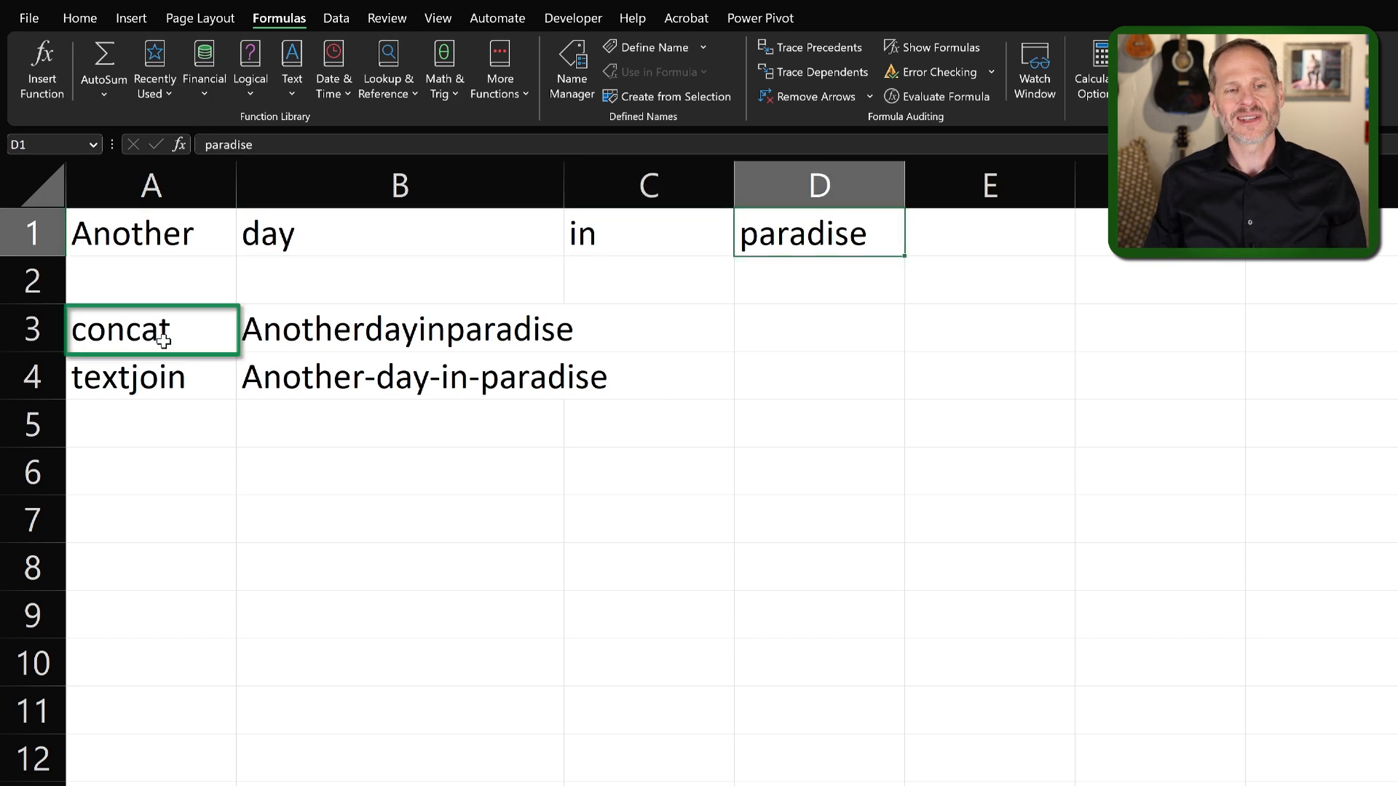
click(310, 335)
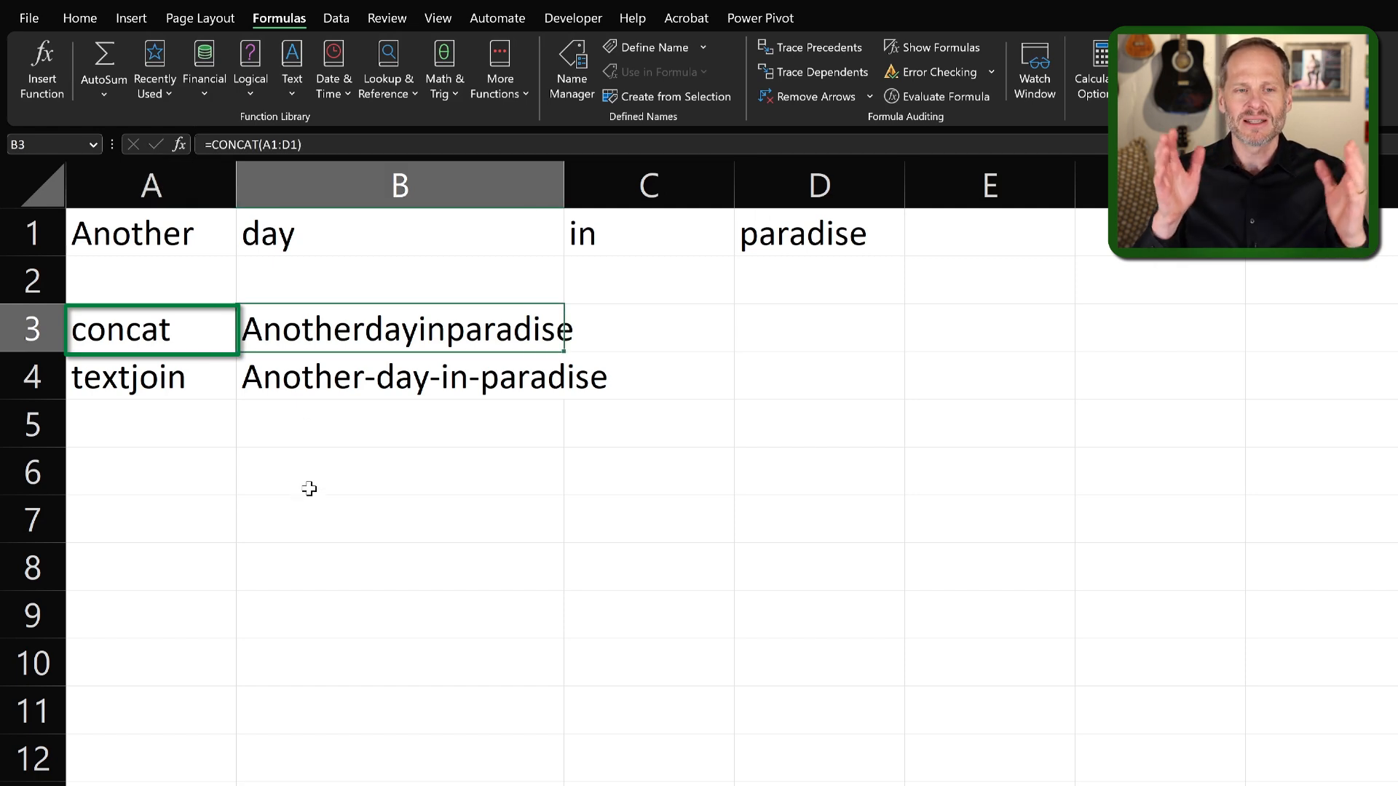
click(314, 376)
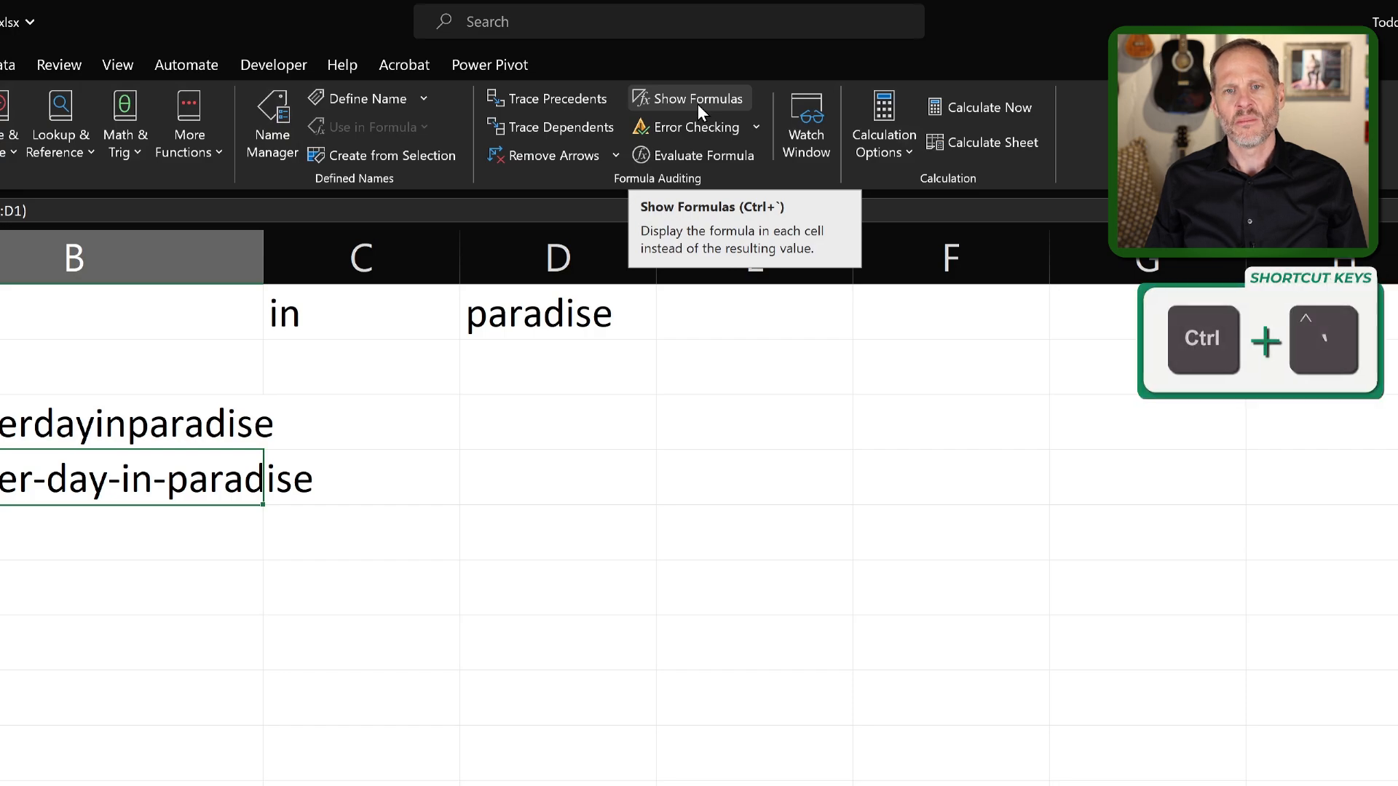
Display the formulas in the text functions sheet's cells instead of their results.
key(ctrl+grave)
key(ctrl+grave)
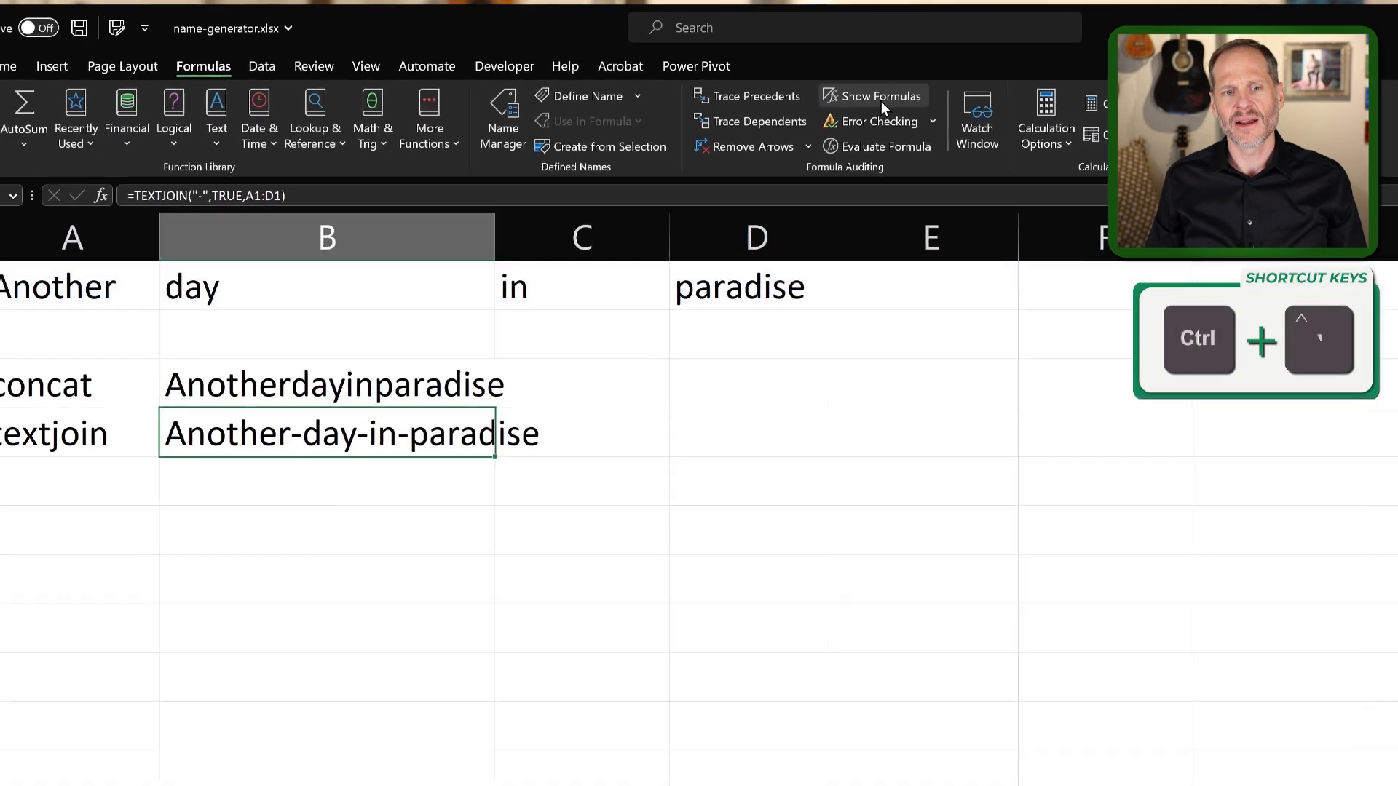
key(ctrl+grave)
key(ctrl+grave)
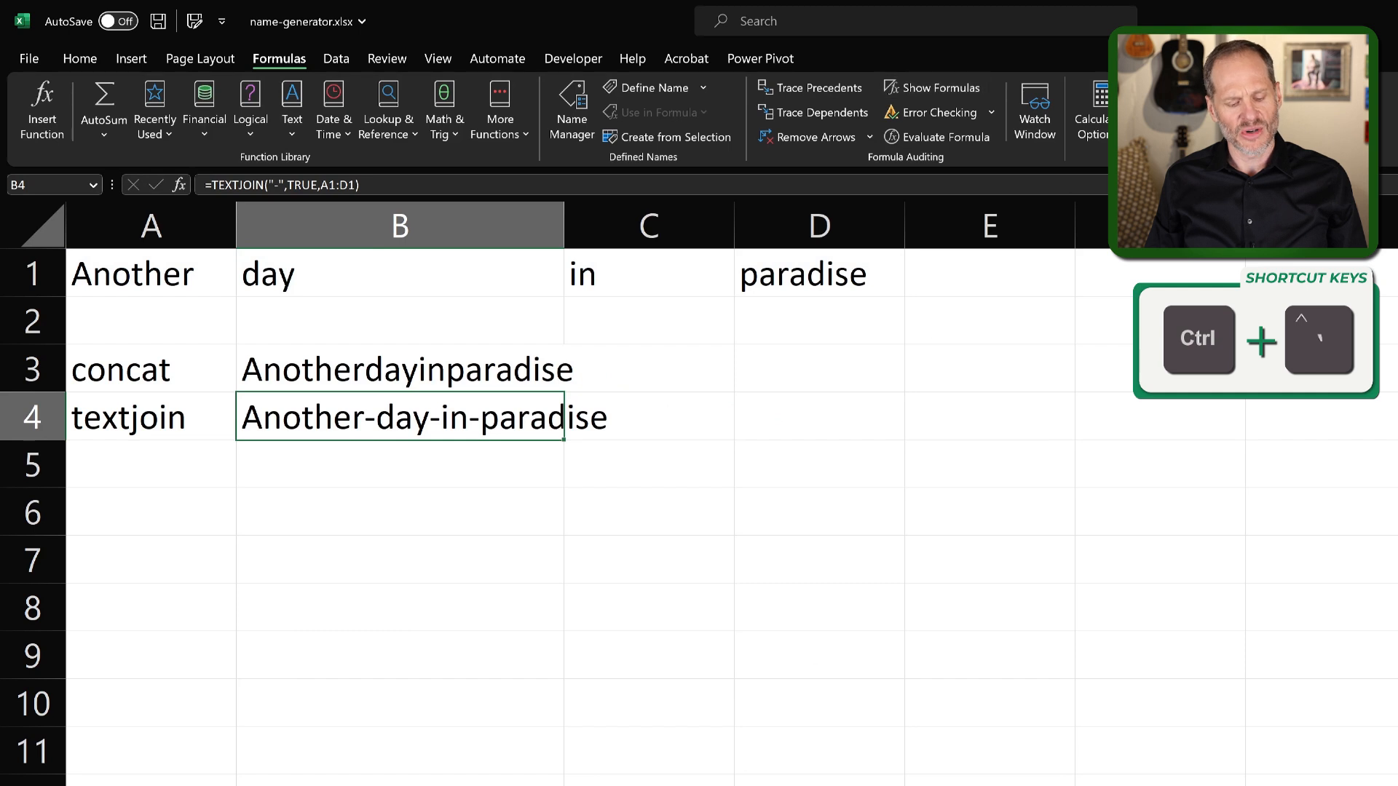
key(ctrl+grave)
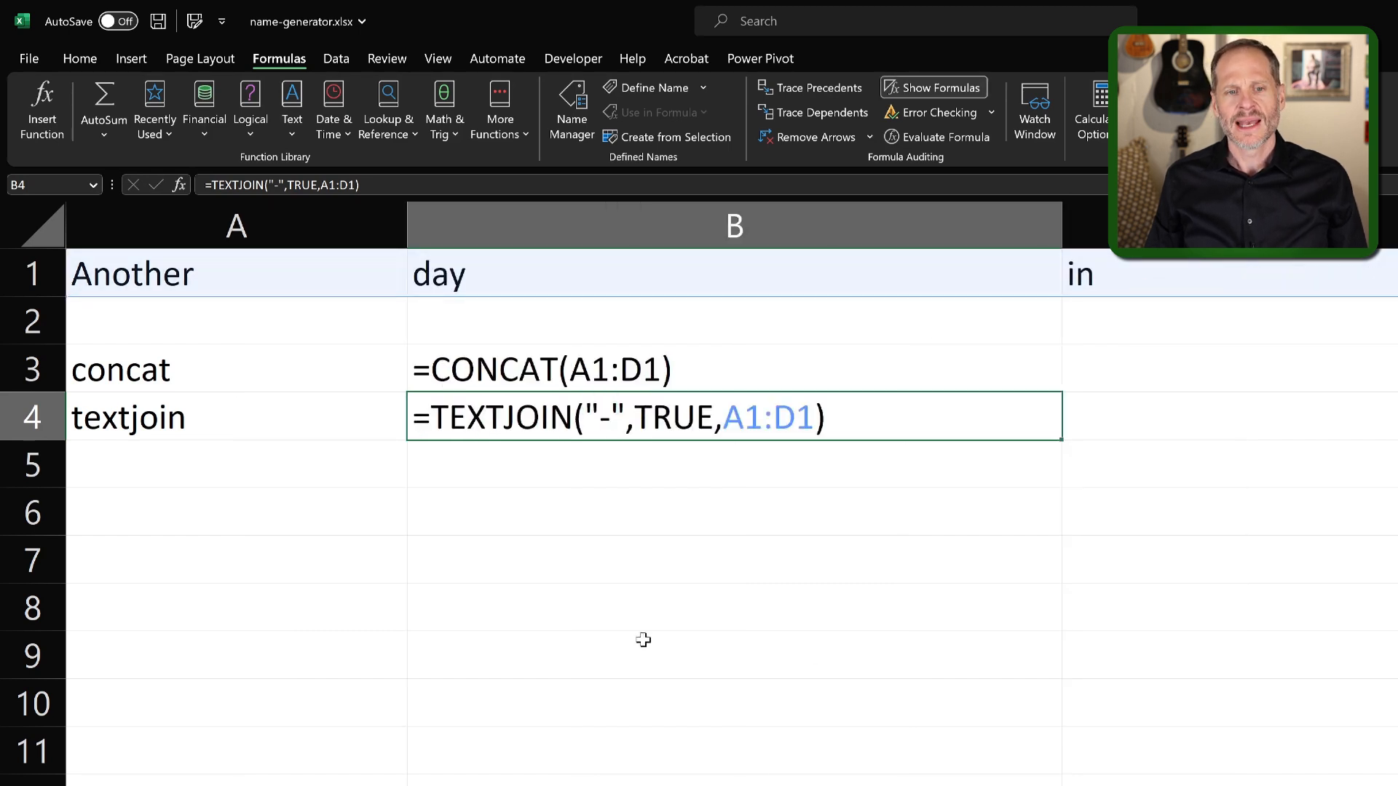
Set the TEXTJOIN delimiter in B4 to "*" and switch the sheet back to showing results.
double_click(609, 423)
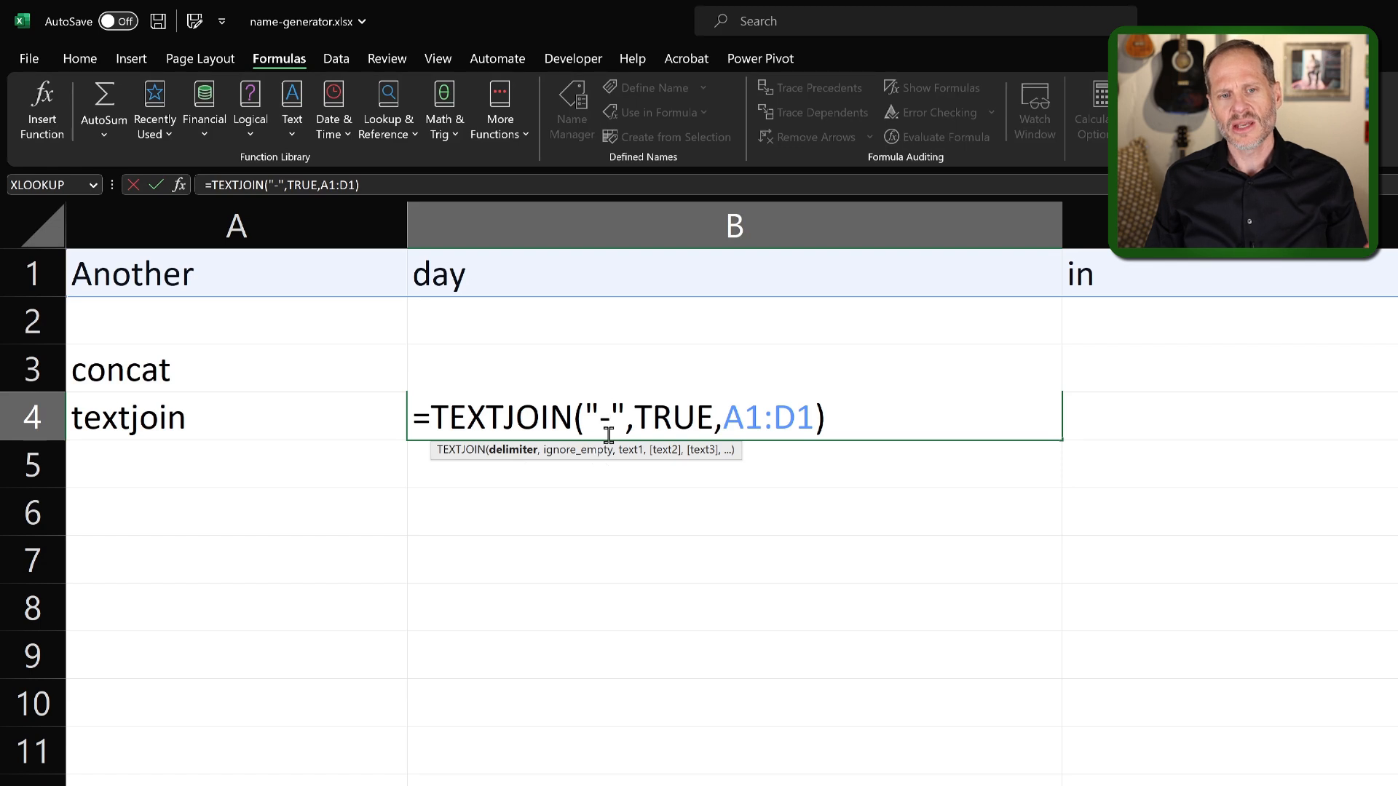
key(BackSpace)
text(*)
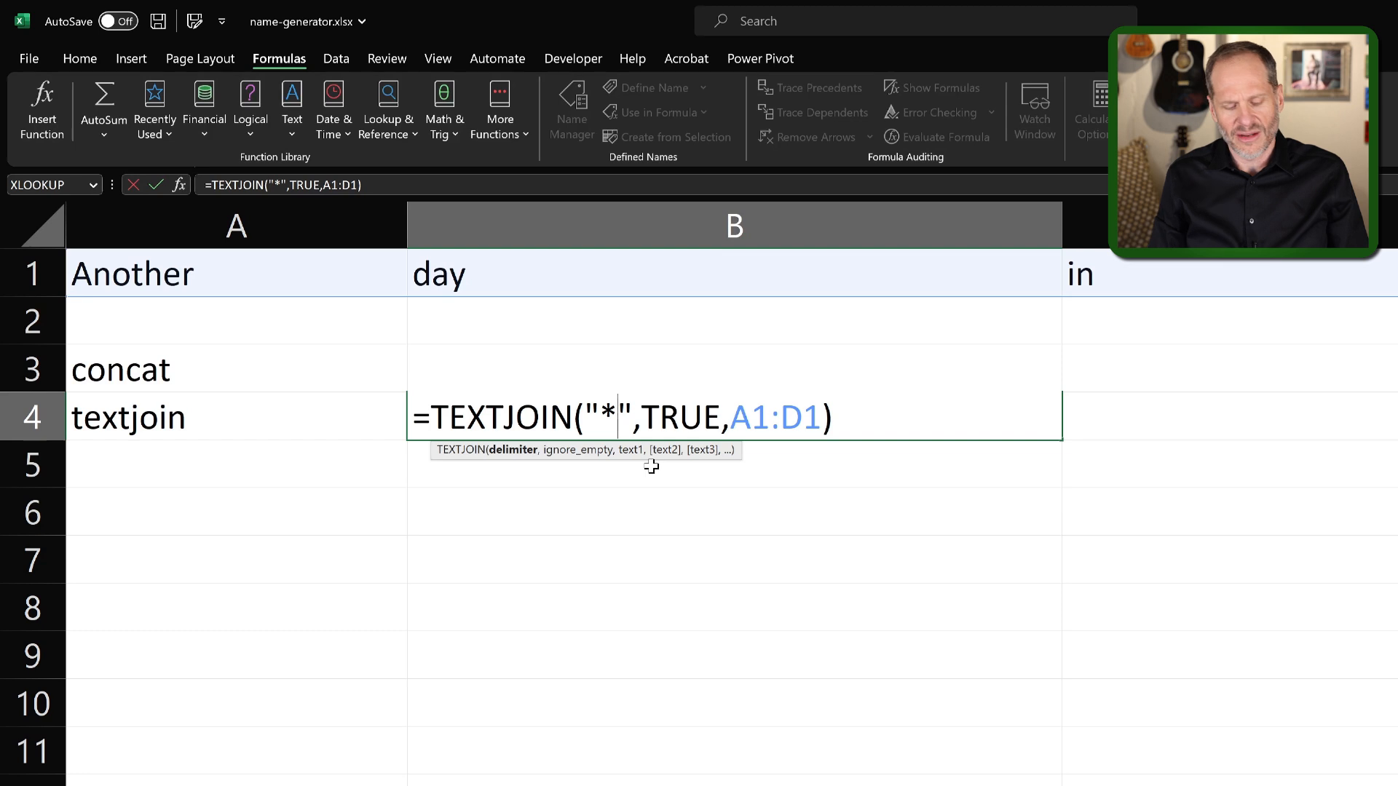
key(Return)
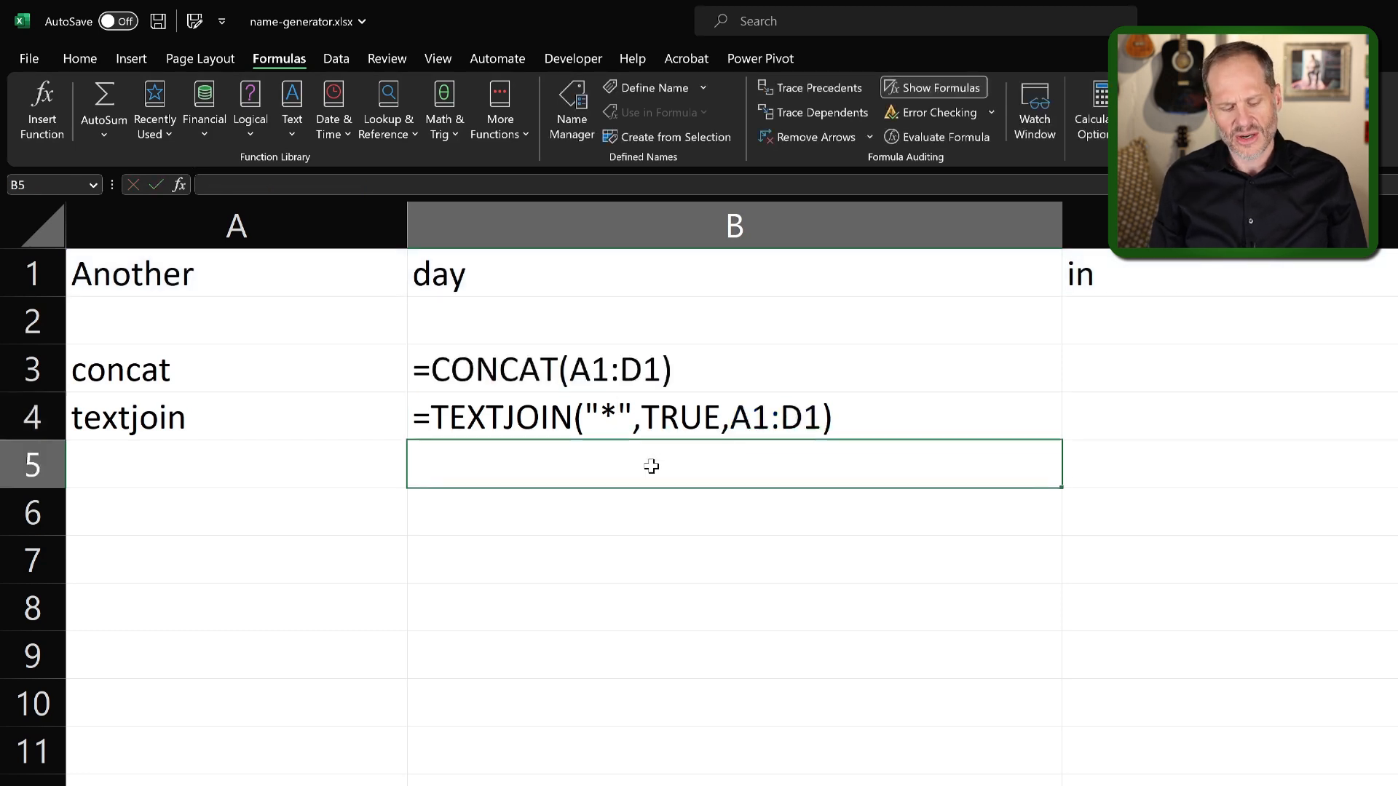
key(ctrl+grave)
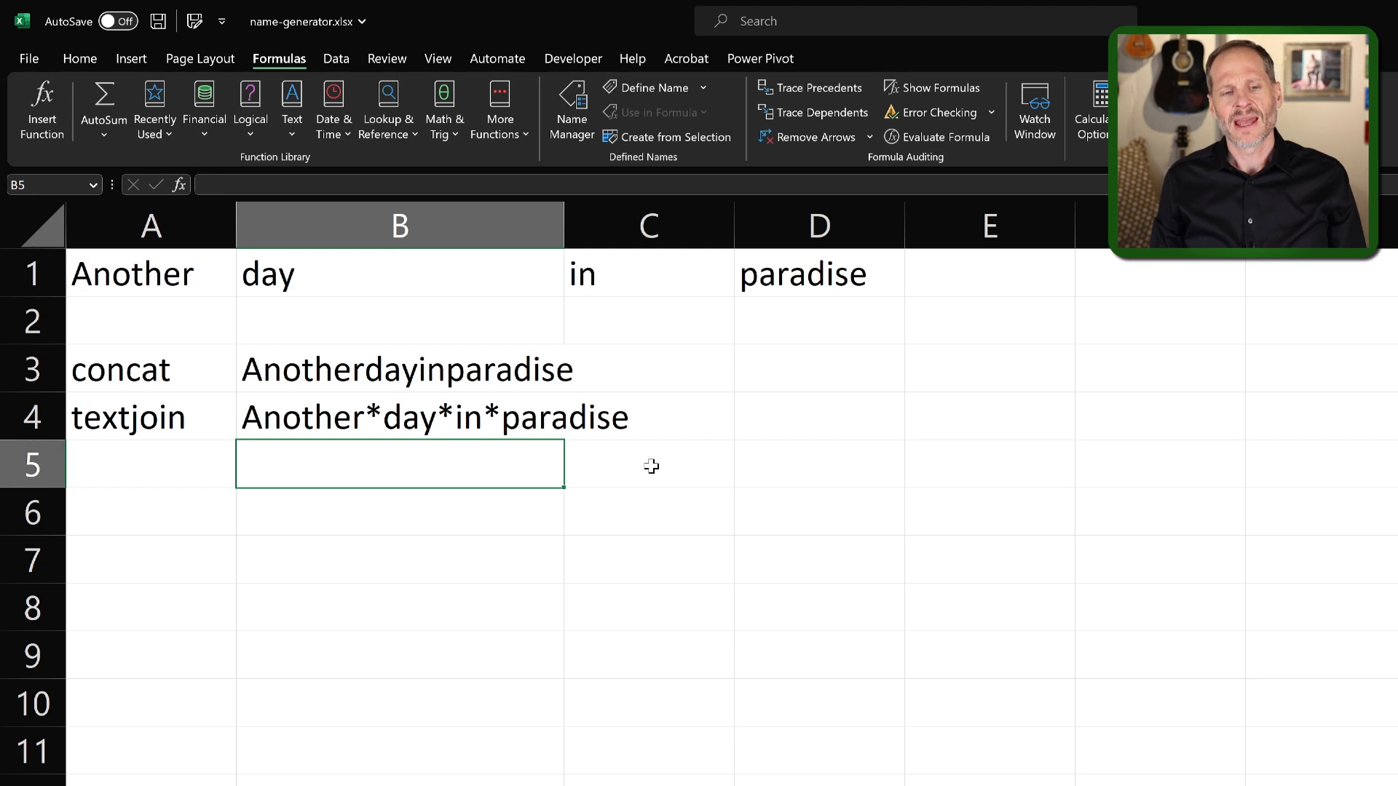
Show formulas again, set the TEXTJOIN delimiter in B4 to a space " ", and return to showing results.
key(ctrl+grave)
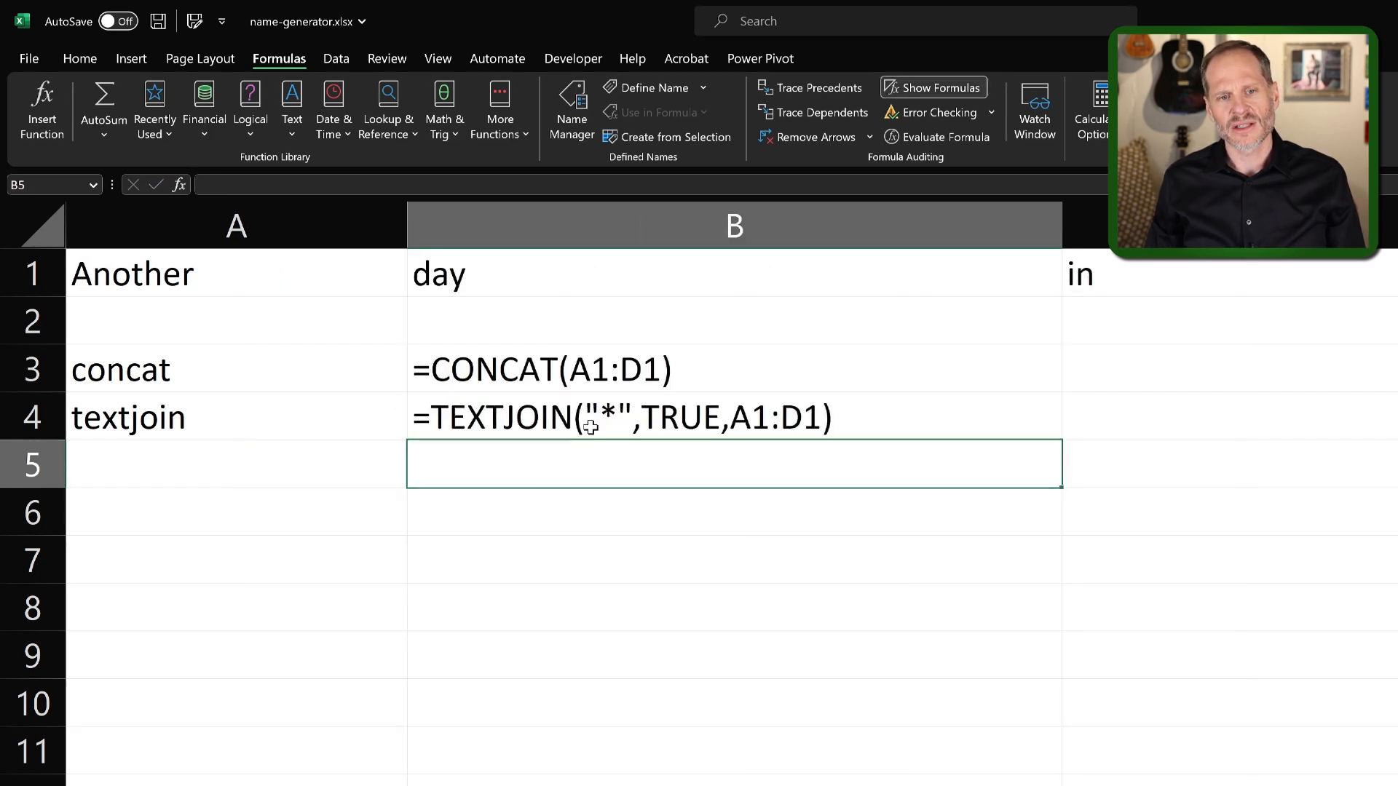
double_click(621, 410)
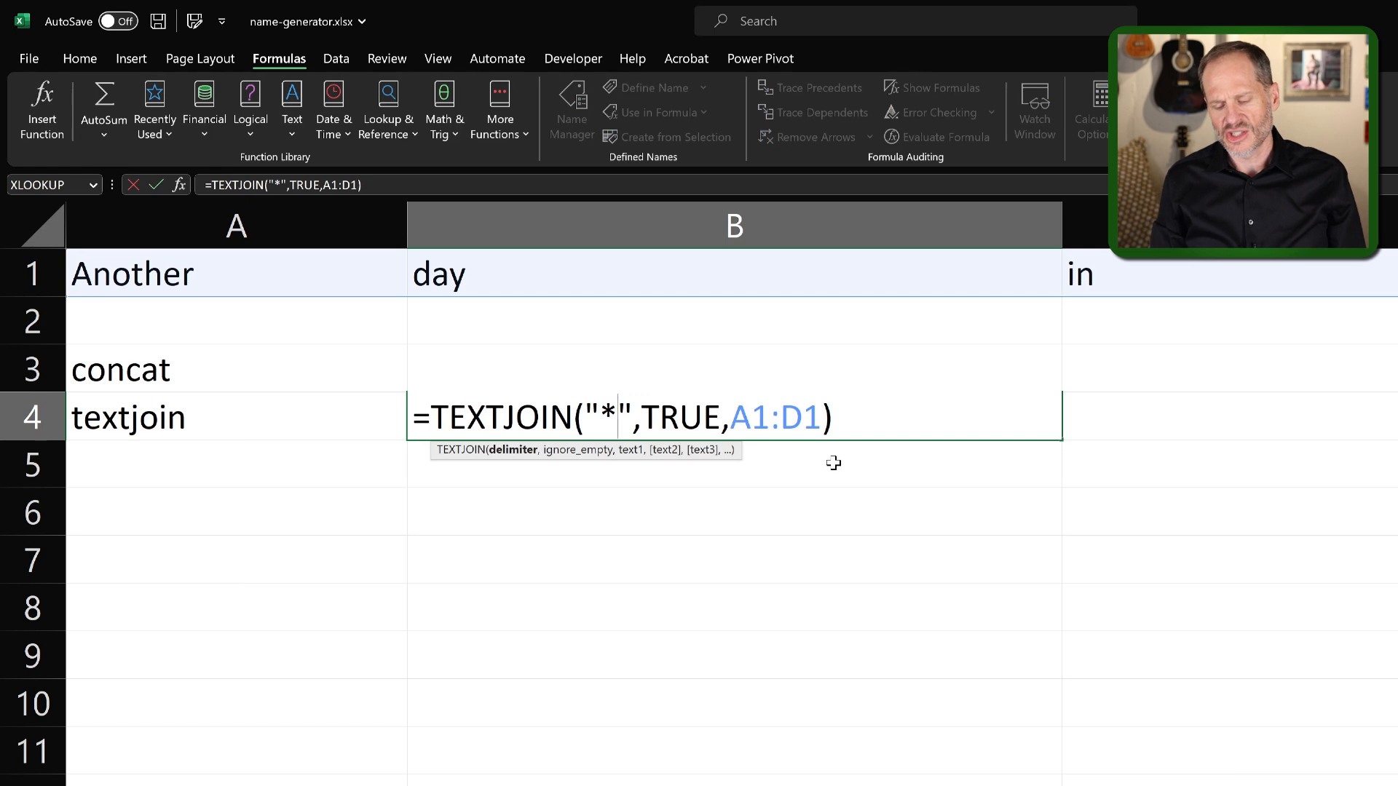
key(BackSpace)
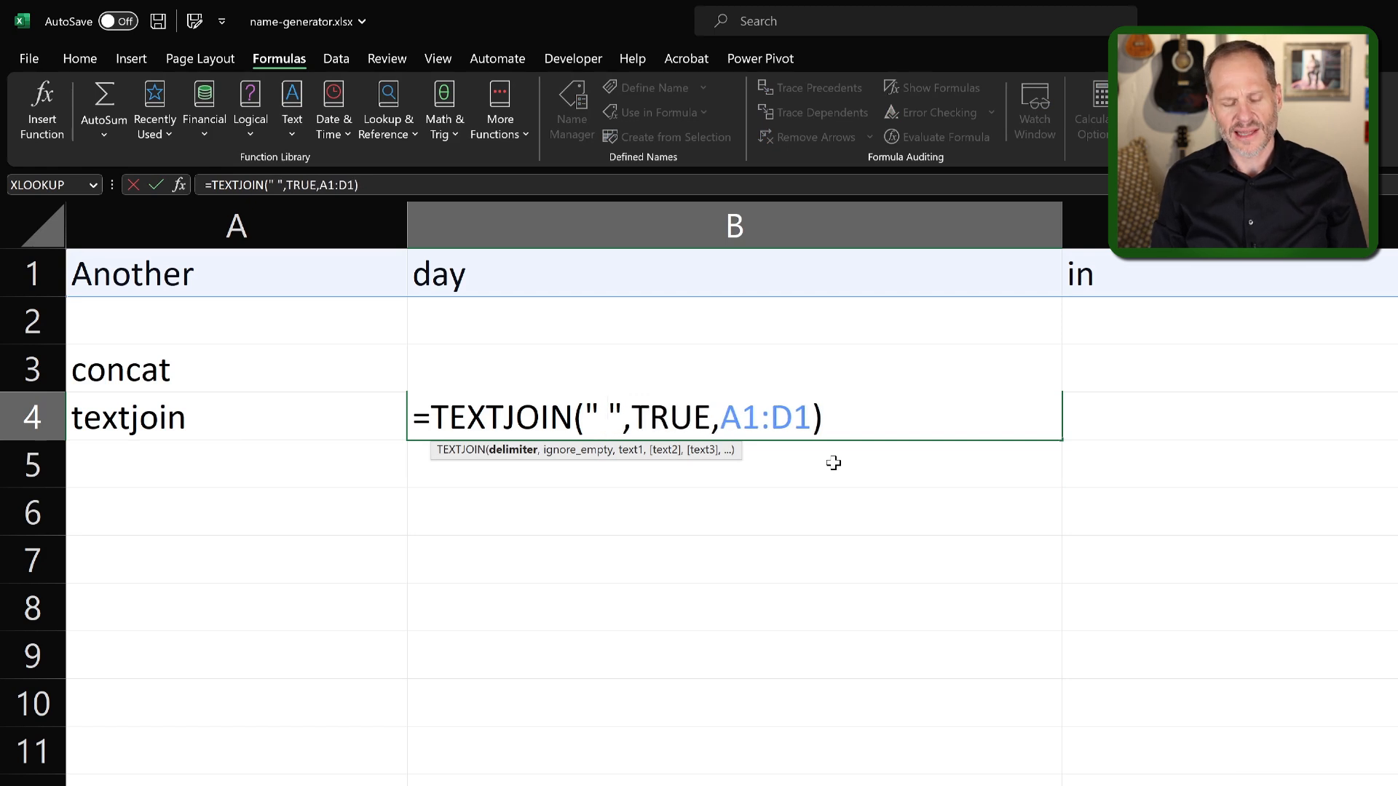
key(Return)
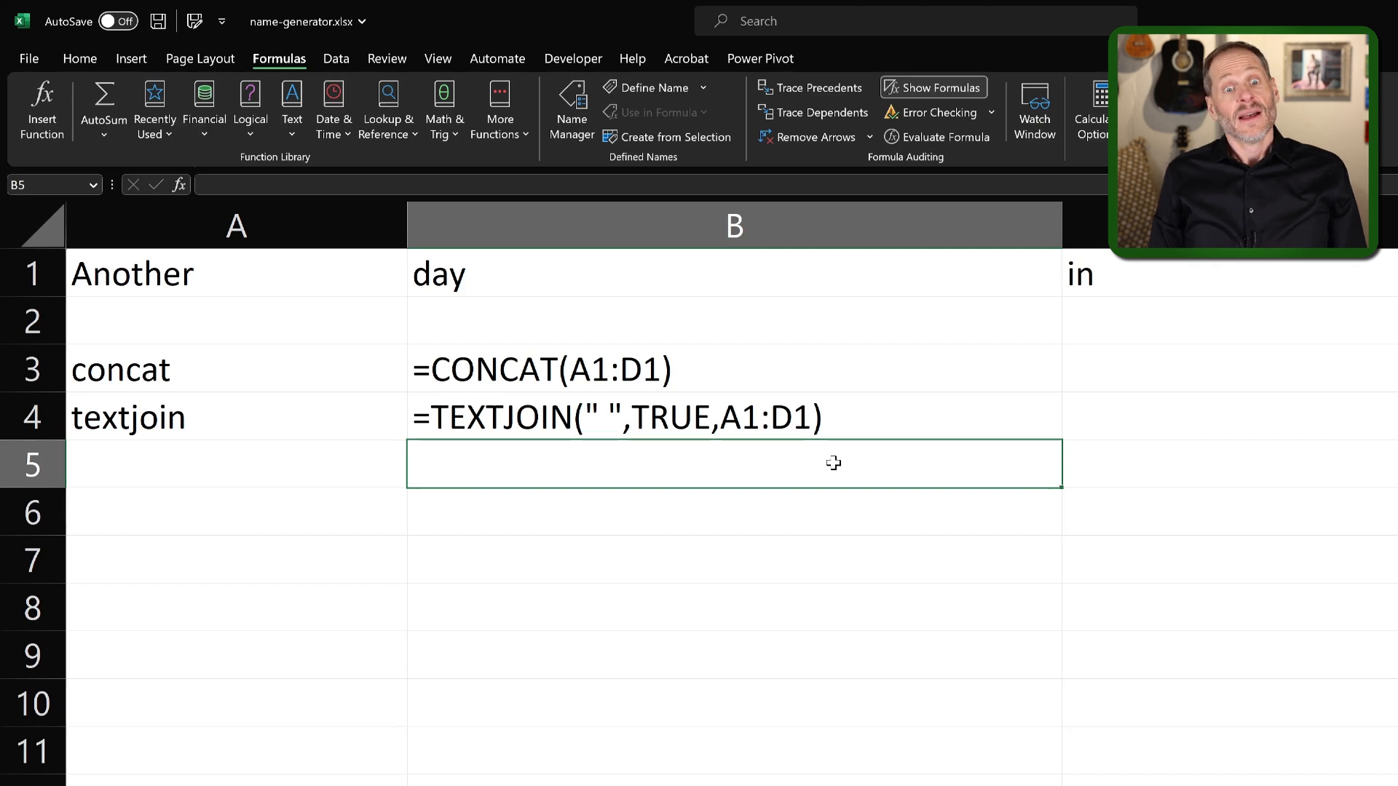
key(ctrl+grave)
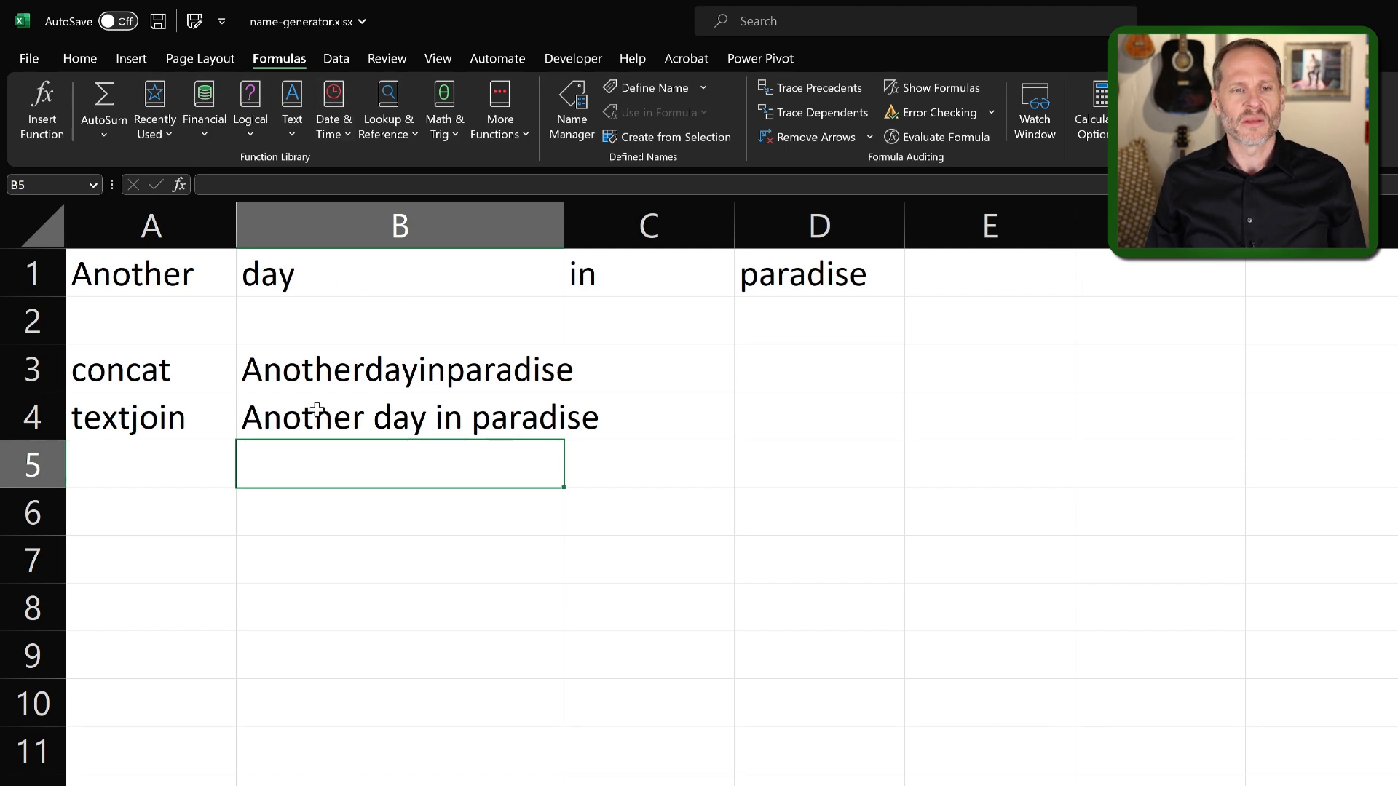
Compare the concat row with the textjoin row on the text functions sheet.
click(190, 373)
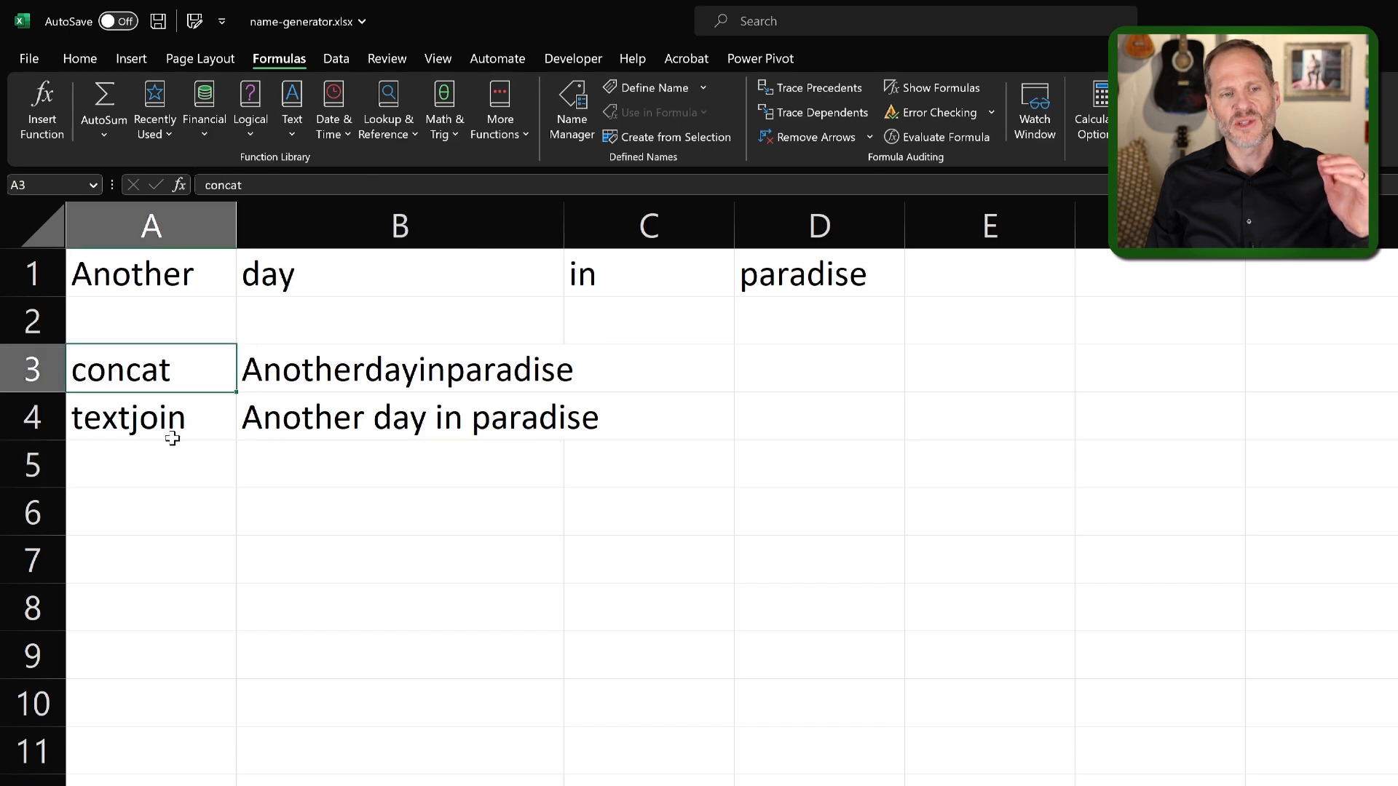
click(172, 420)
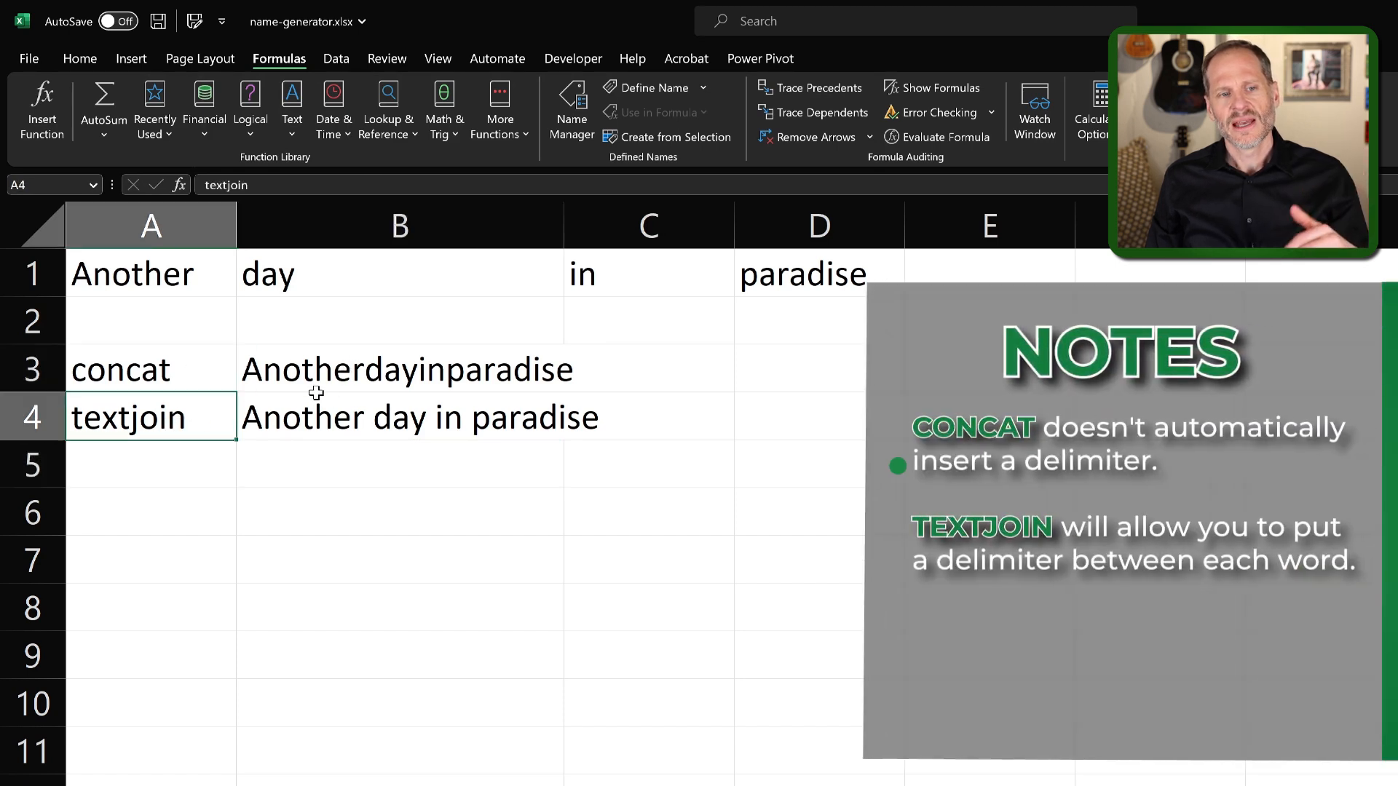
click(189, 366)
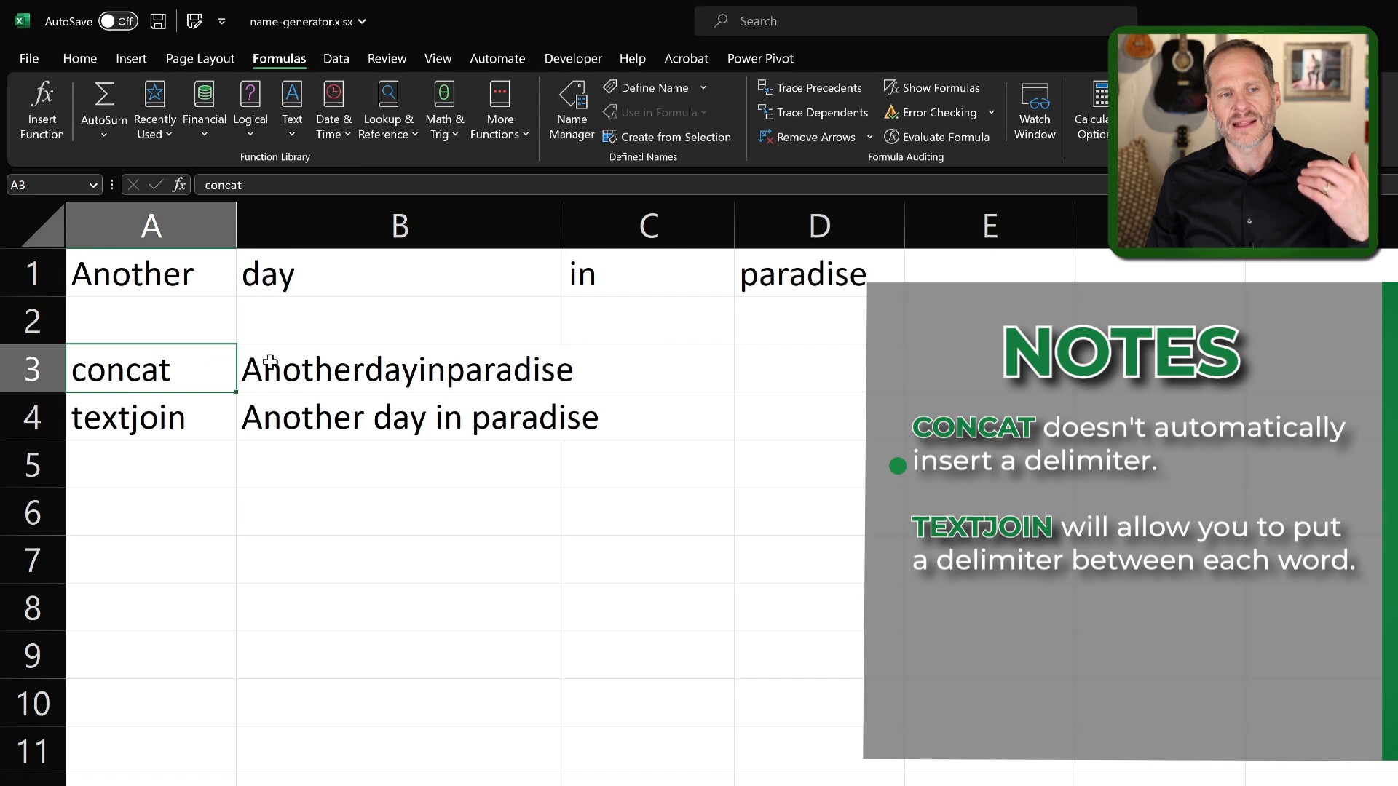
Compare which title, first, last and credential parts are filled in rows 3 to 5 of the live sheet.
click(188, 421)
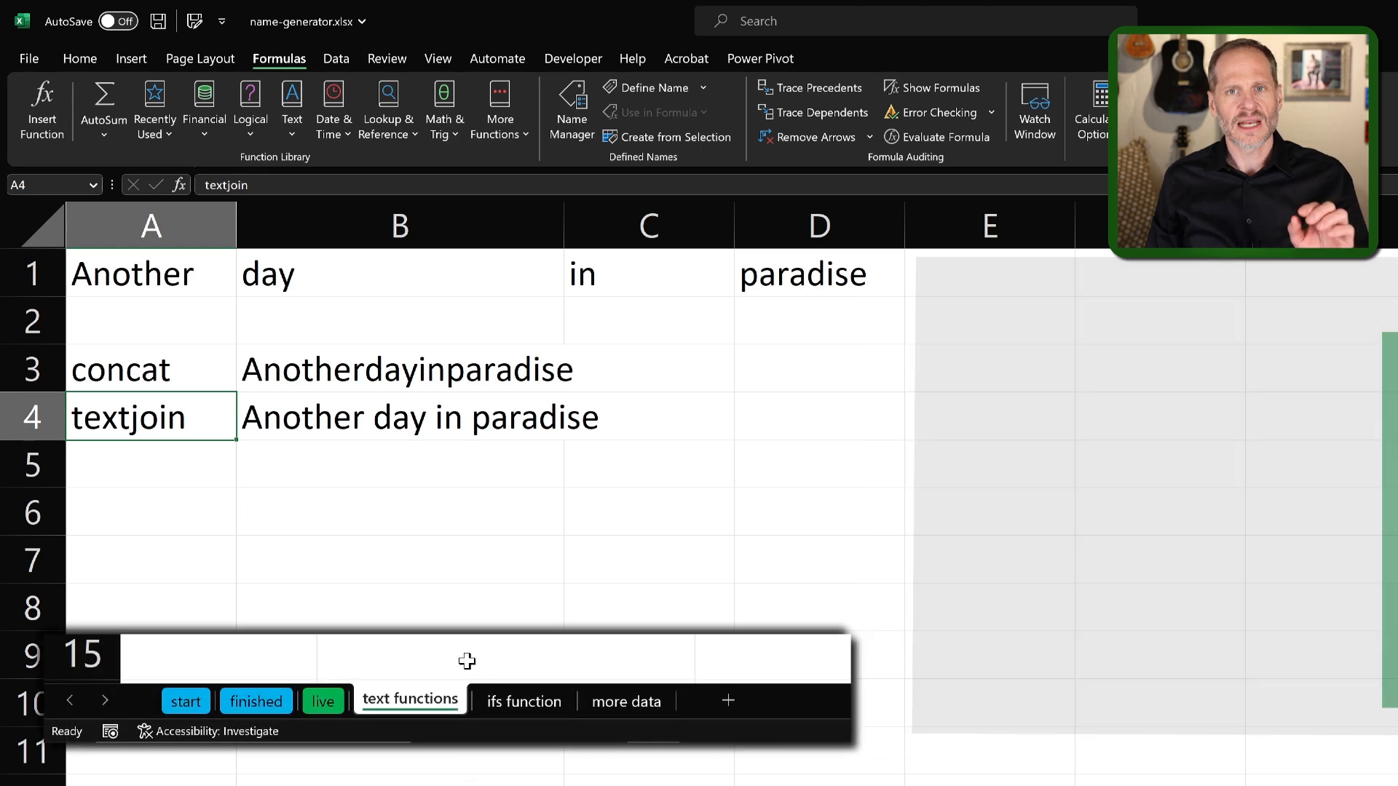
click(321, 699)
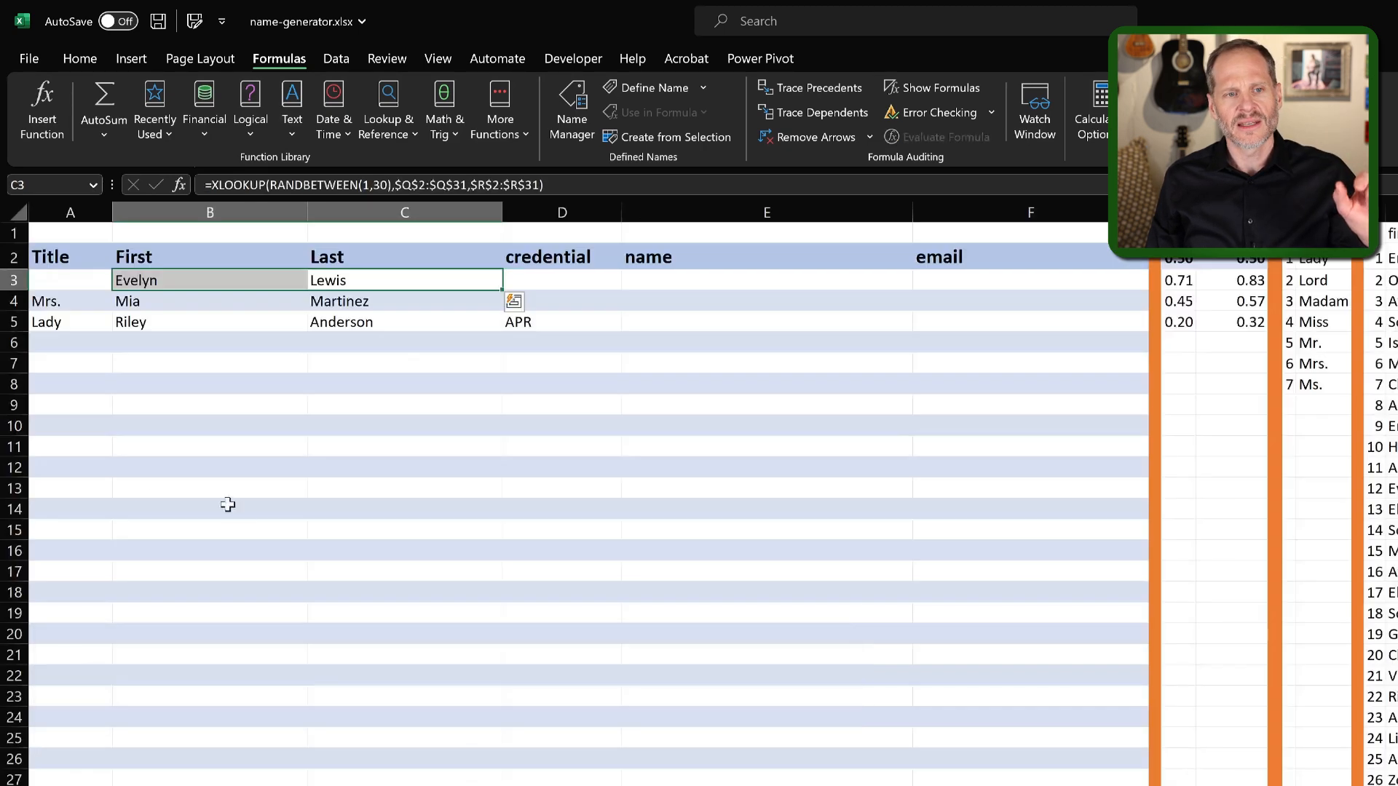
drag(63, 320, 514, 325)
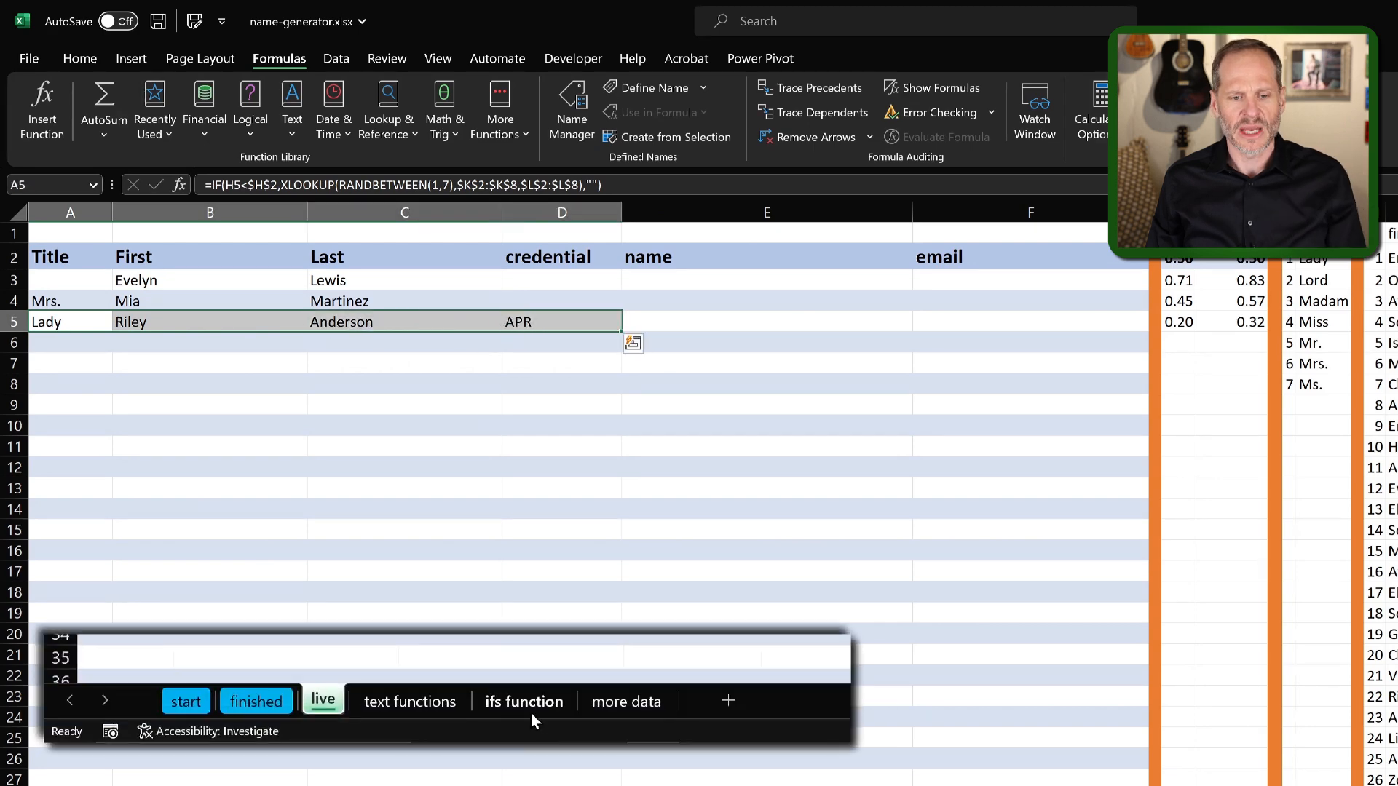
click(525, 701)
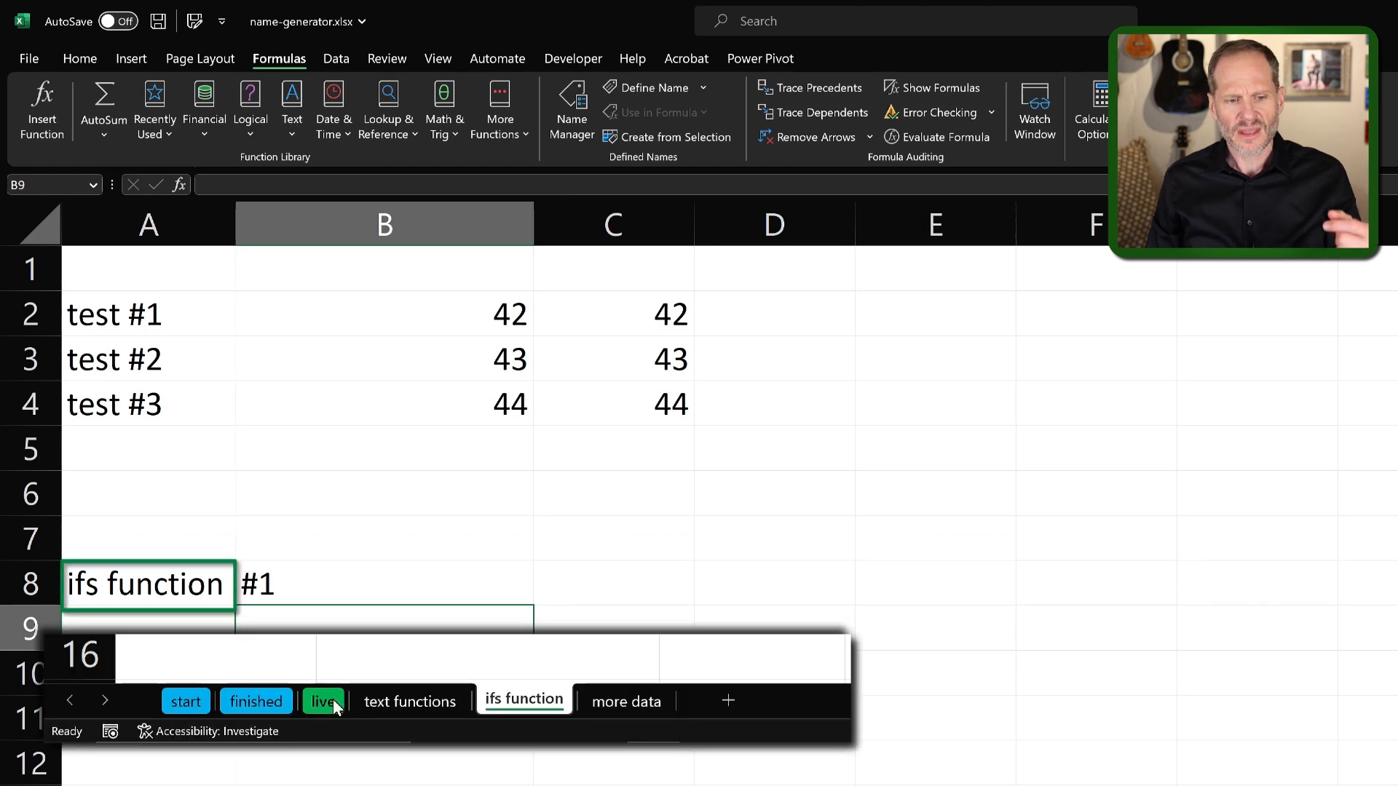
click(322, 699)
click(262, 591)
drag(544, 322, 84, 325)
drag(327, 303, 91, 302)
drag(341, 284, 193, 282)
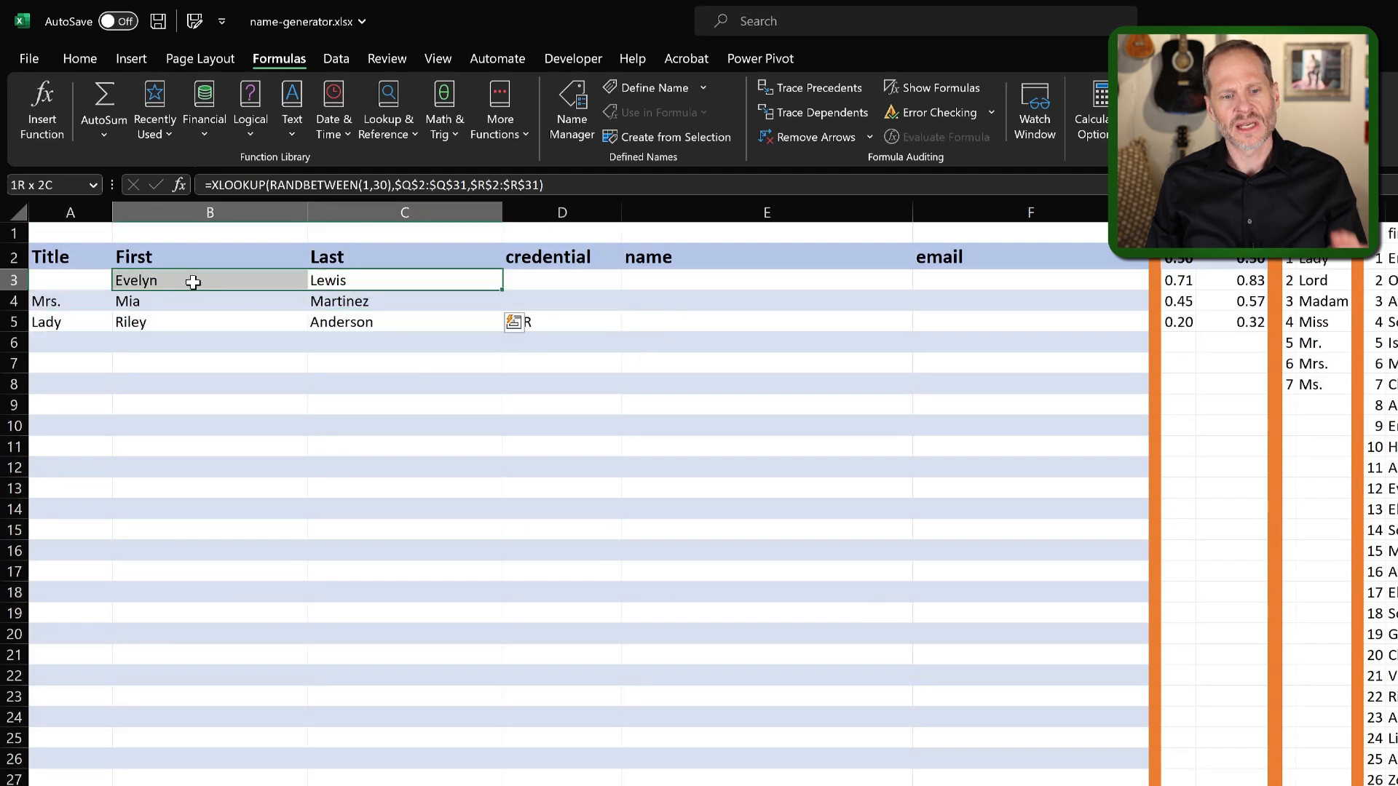
Display formulas on the ifs function sheet and examine the three logical tests in the IFS formula in B8.
click(524, 615)
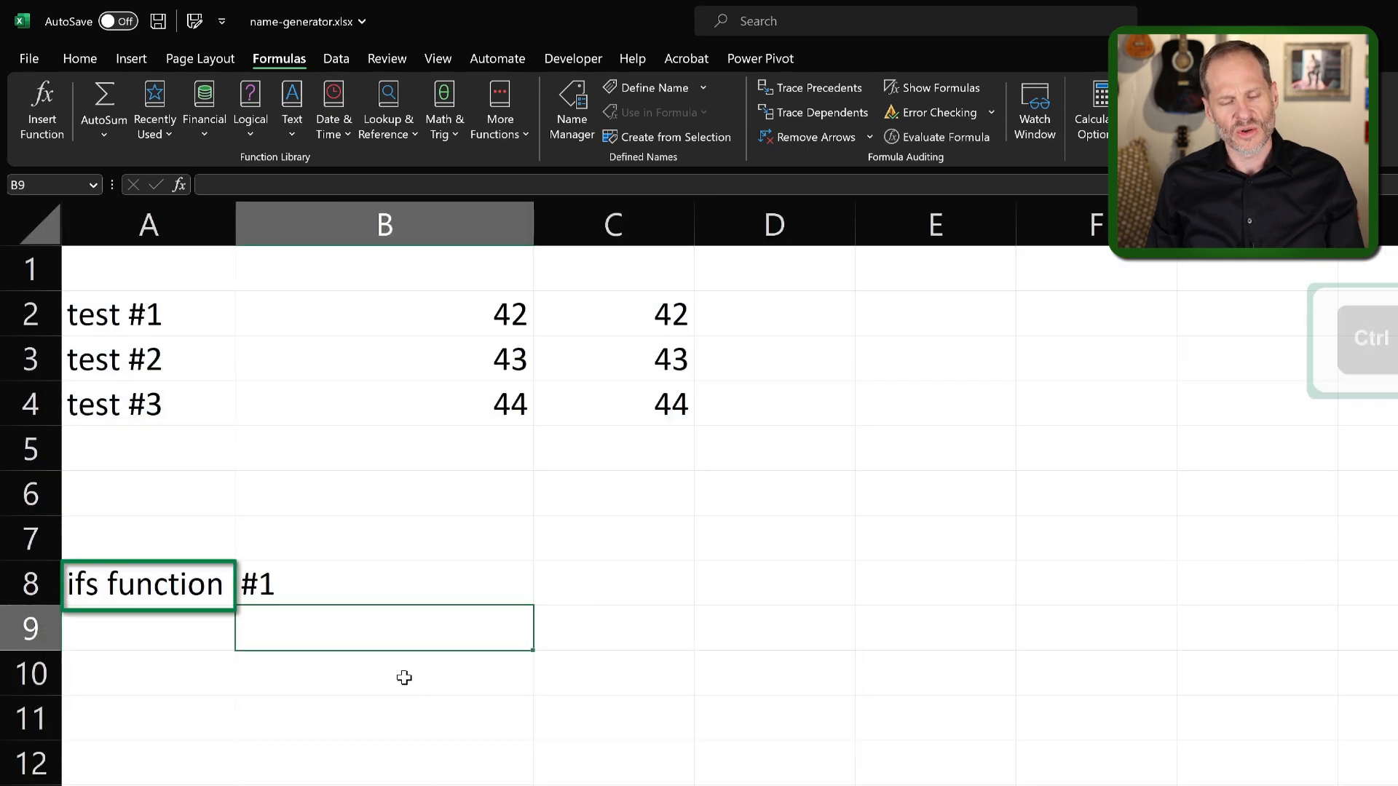
key(ctrl+grave)
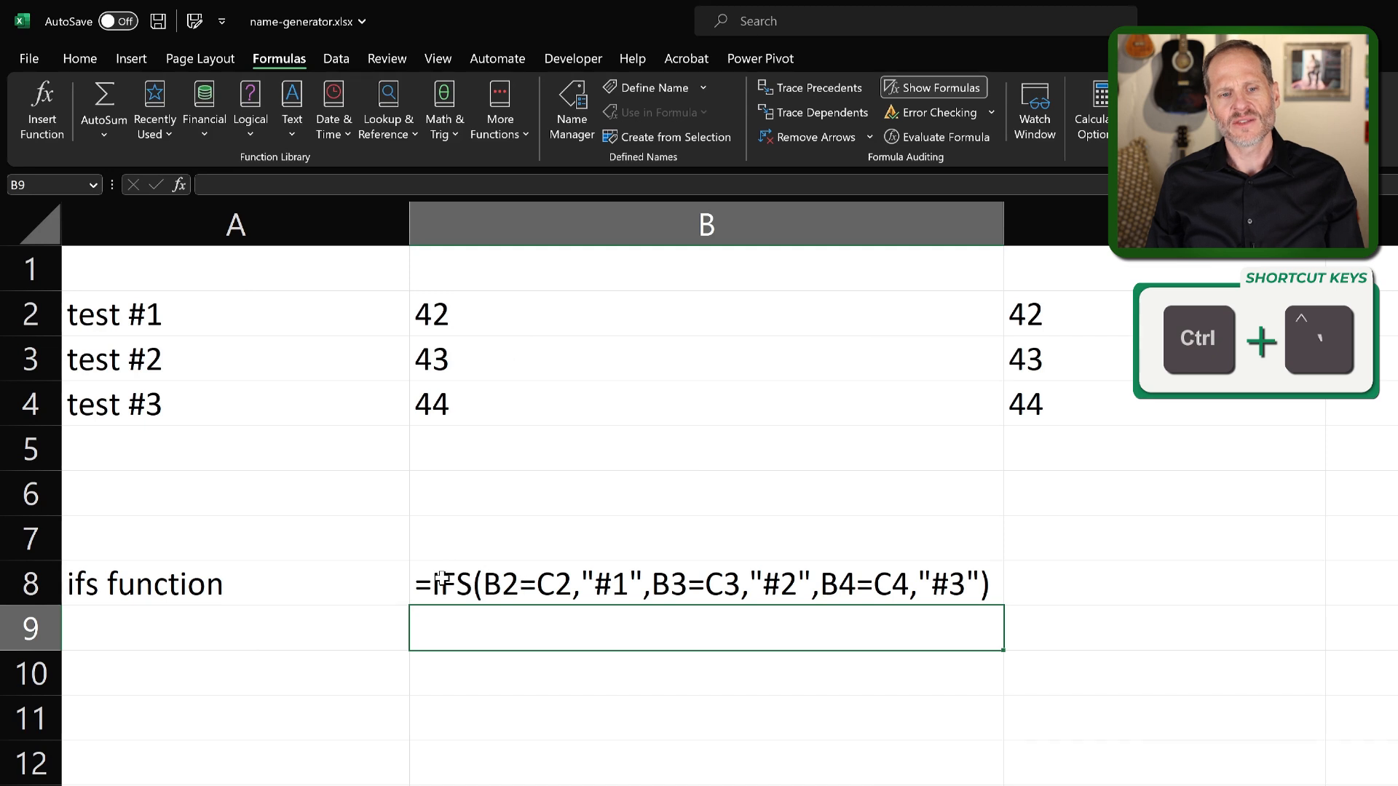
double_click(537, 583)
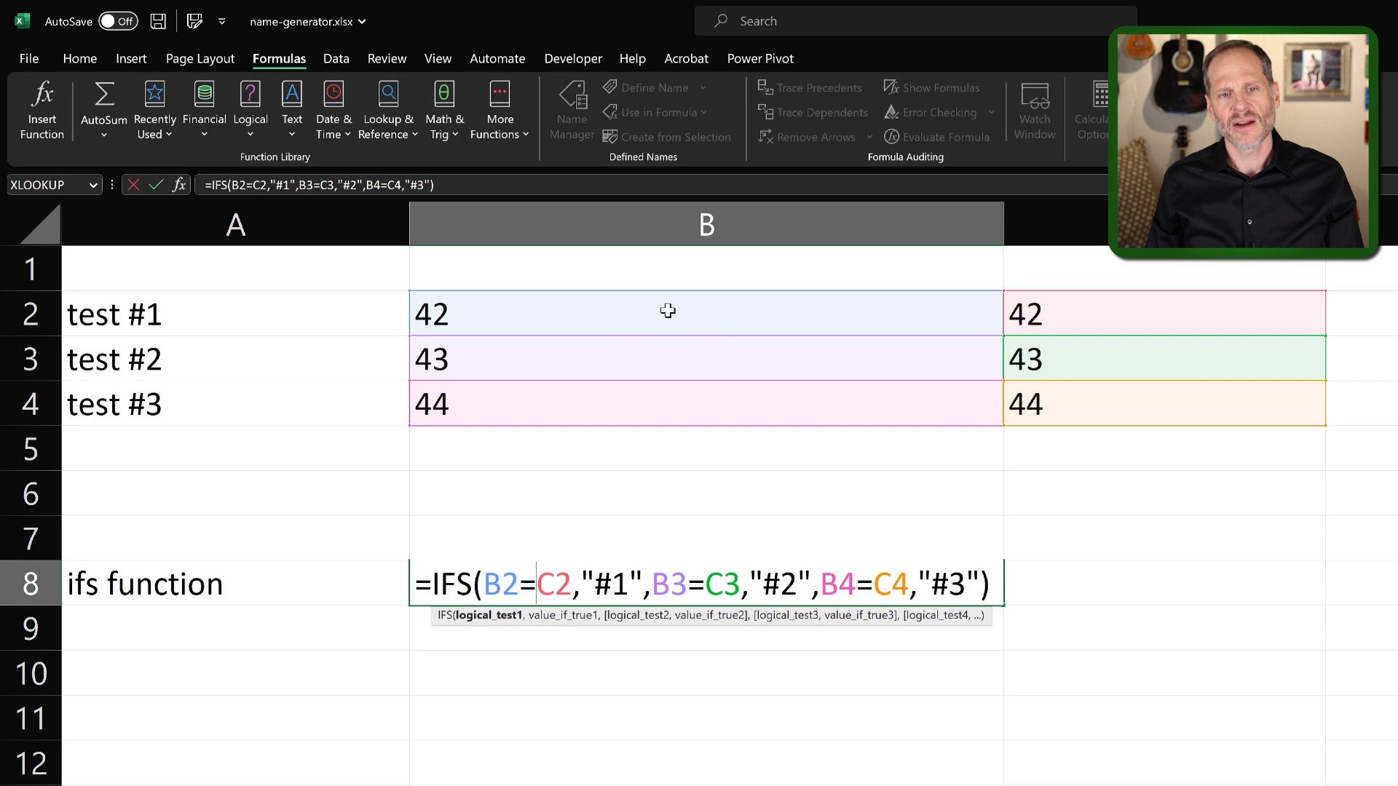
click(607, 573)
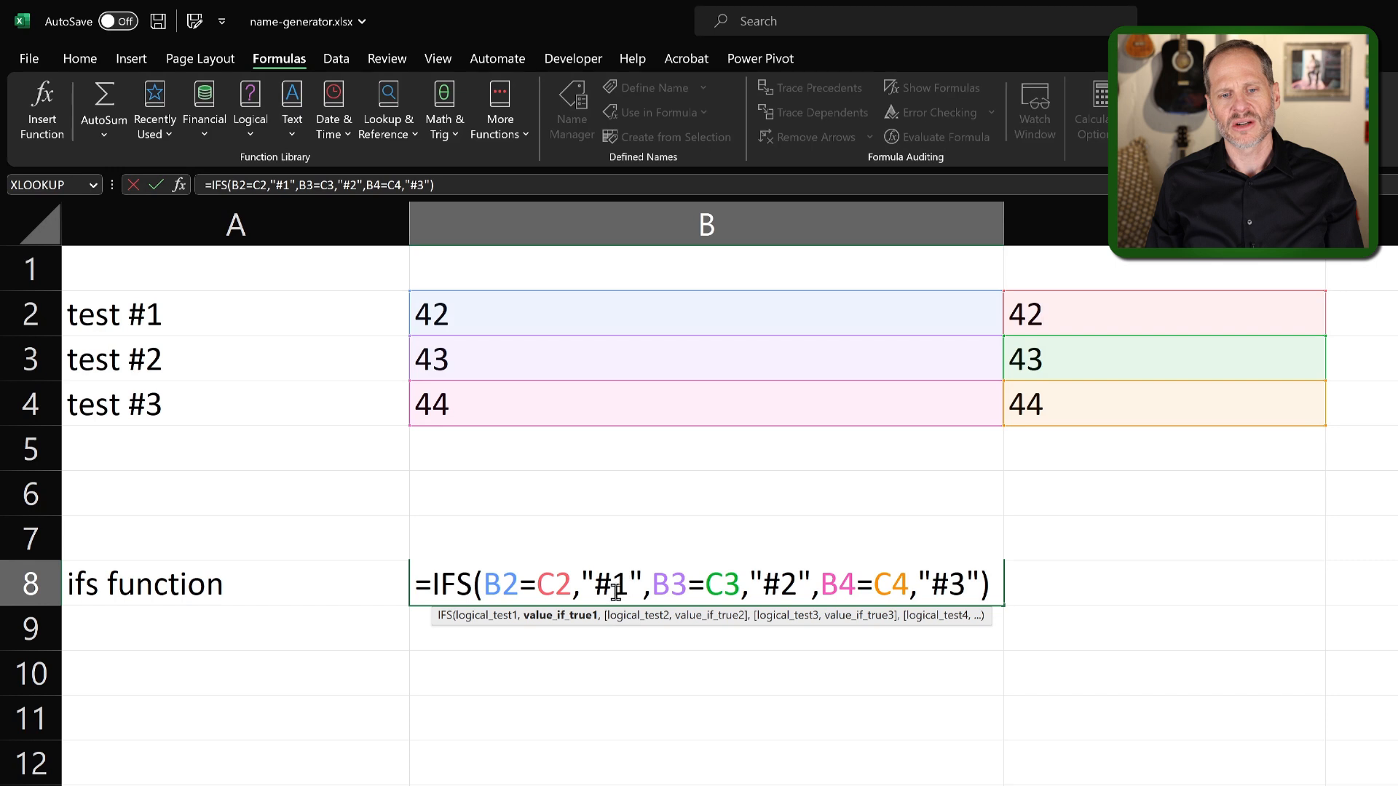
click(700, 585)
click(851, 587)
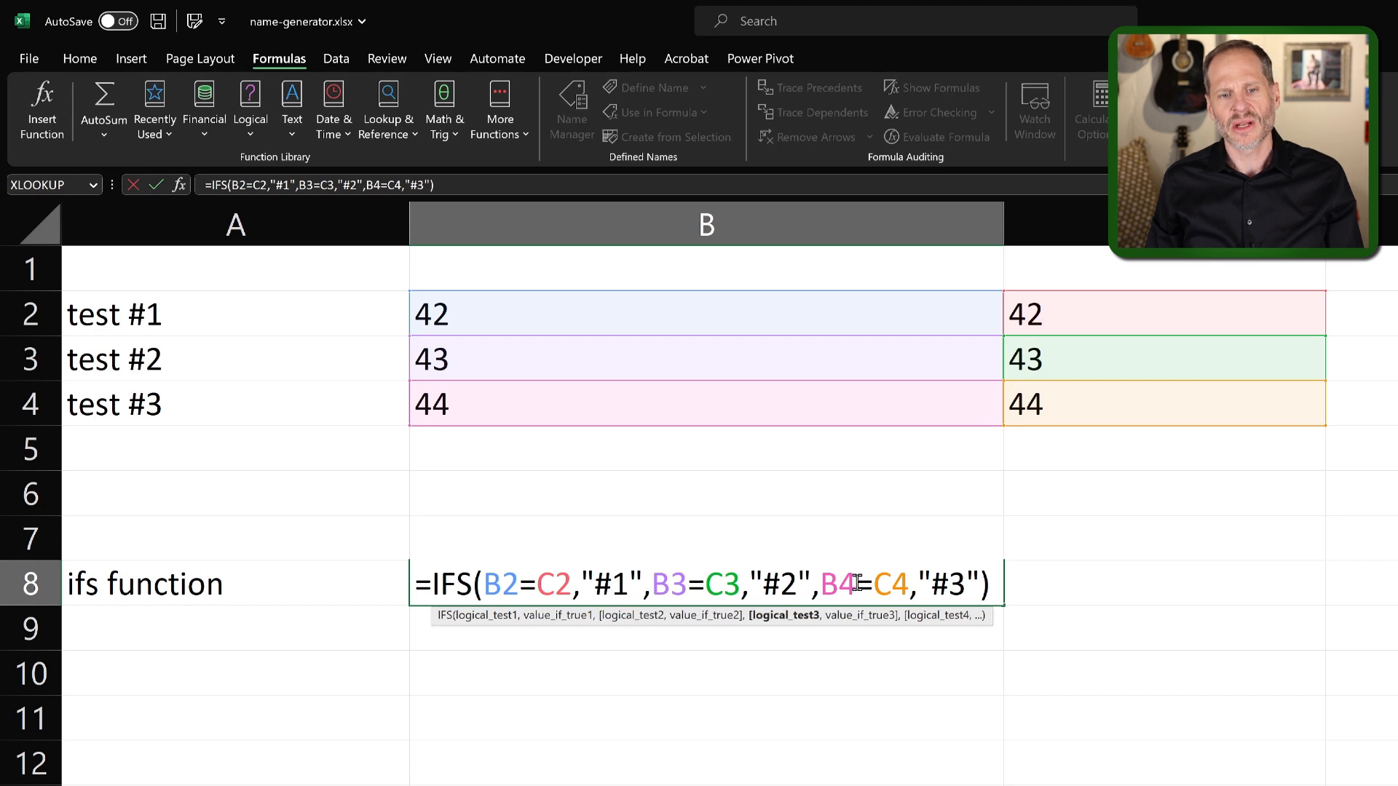
click(531, 587)
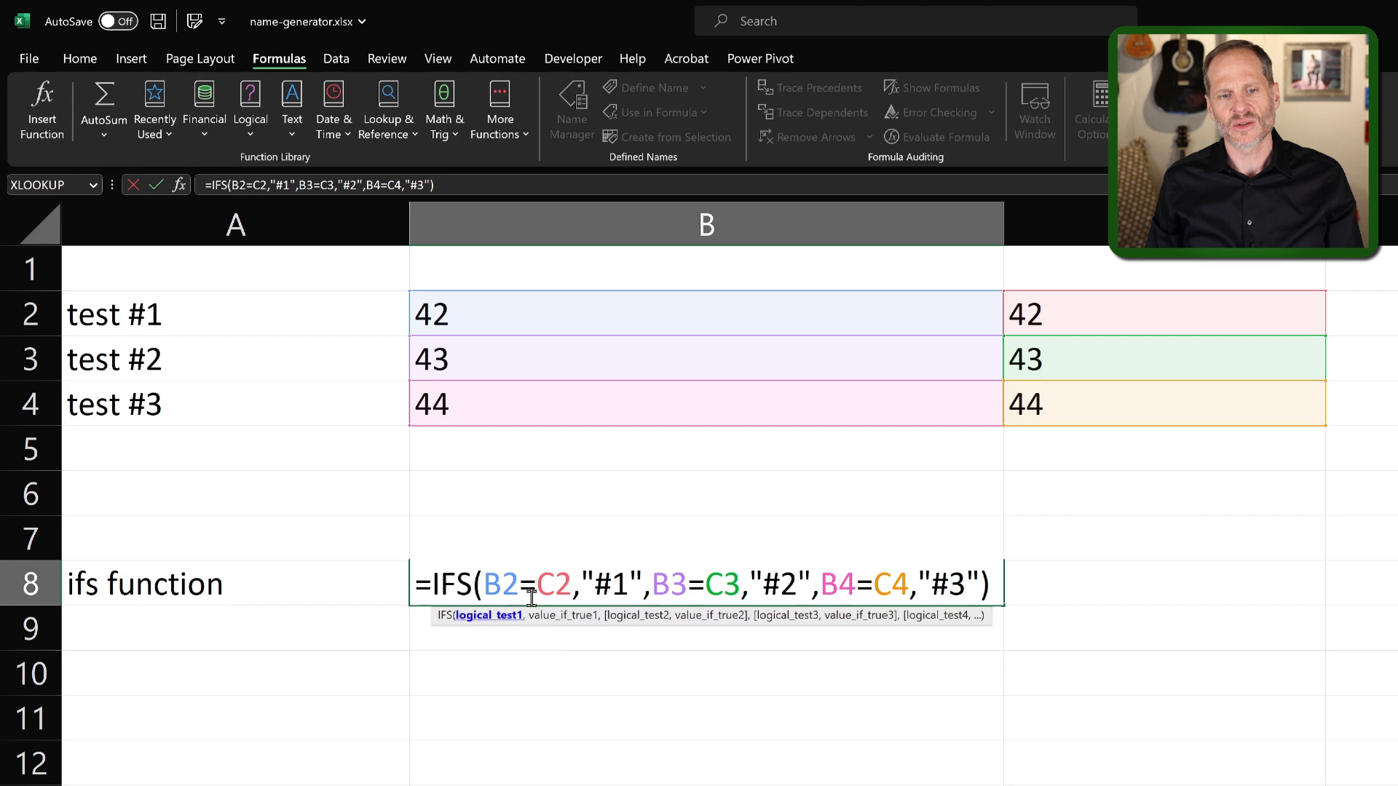
click(697, 584)
click(854, 584)
Examine the value_if_true arguments of the IFS formula in B8 and return the sheet to showing results.
click(619, 584)
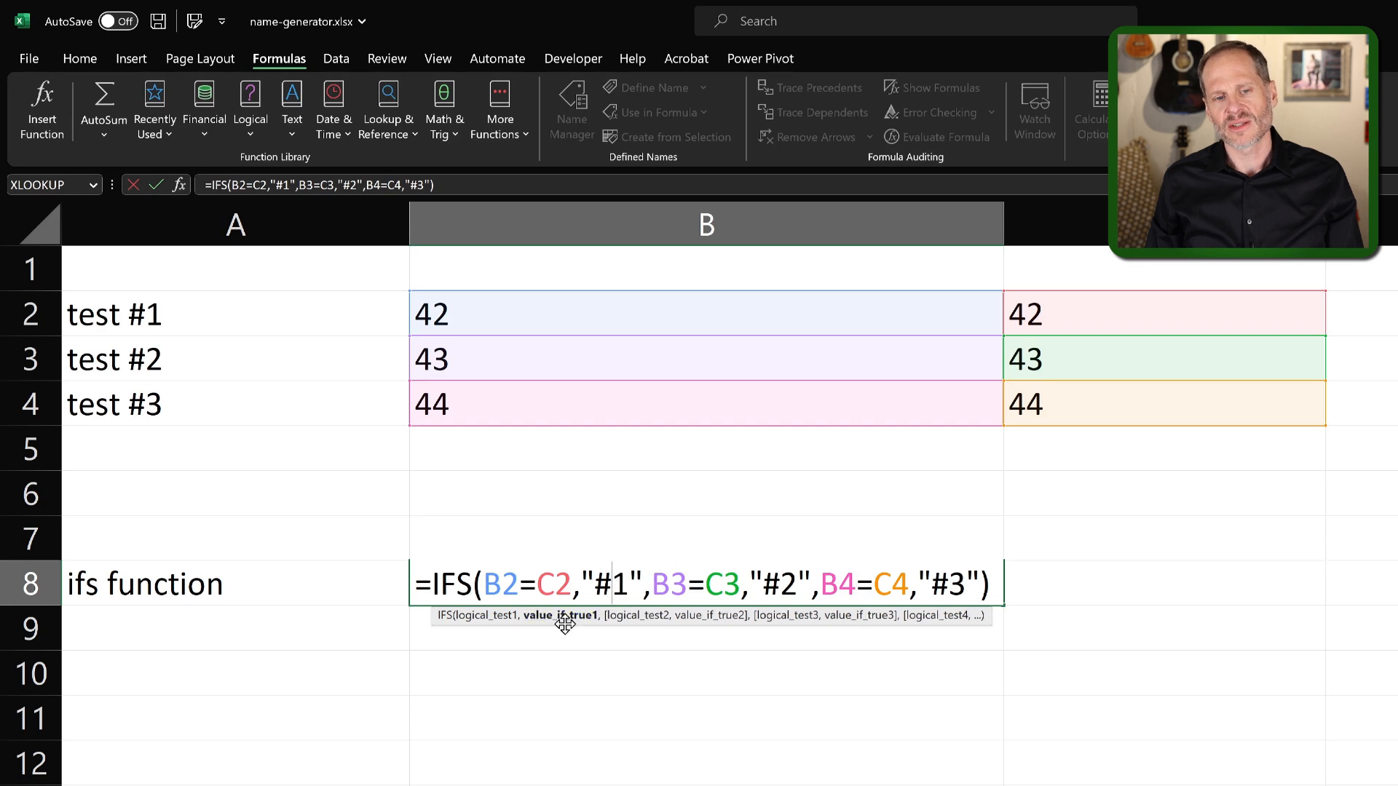
click(788, 584)
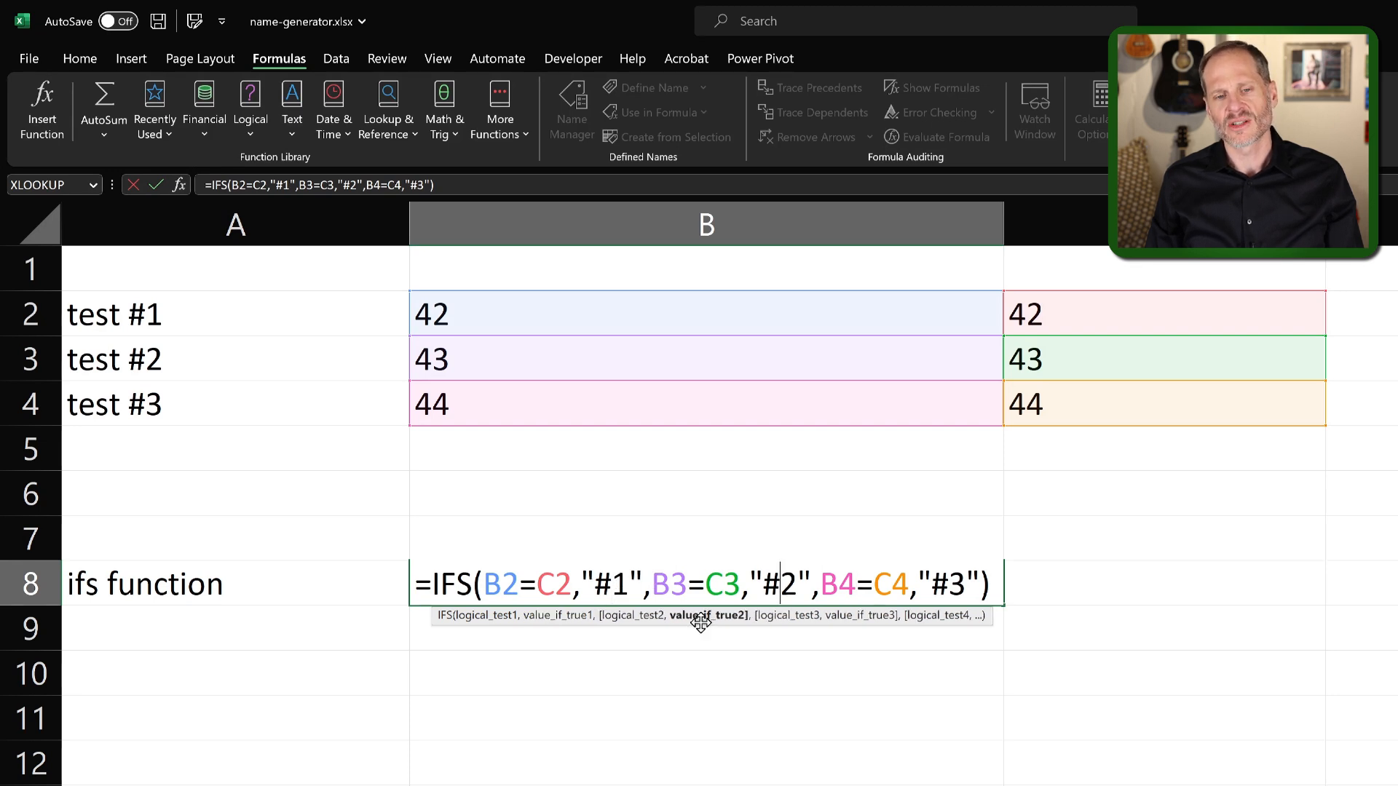
click(954, 578)
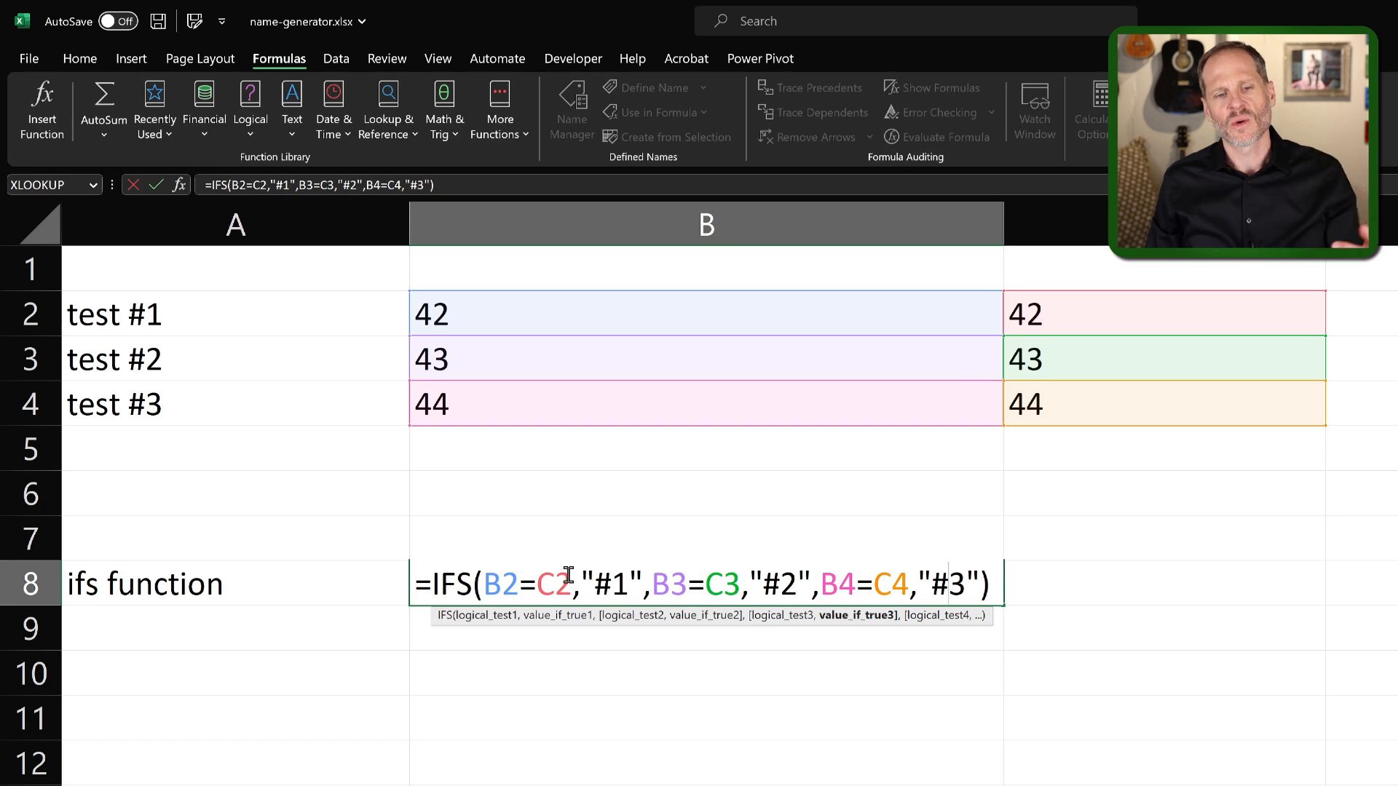
click(537, 587)
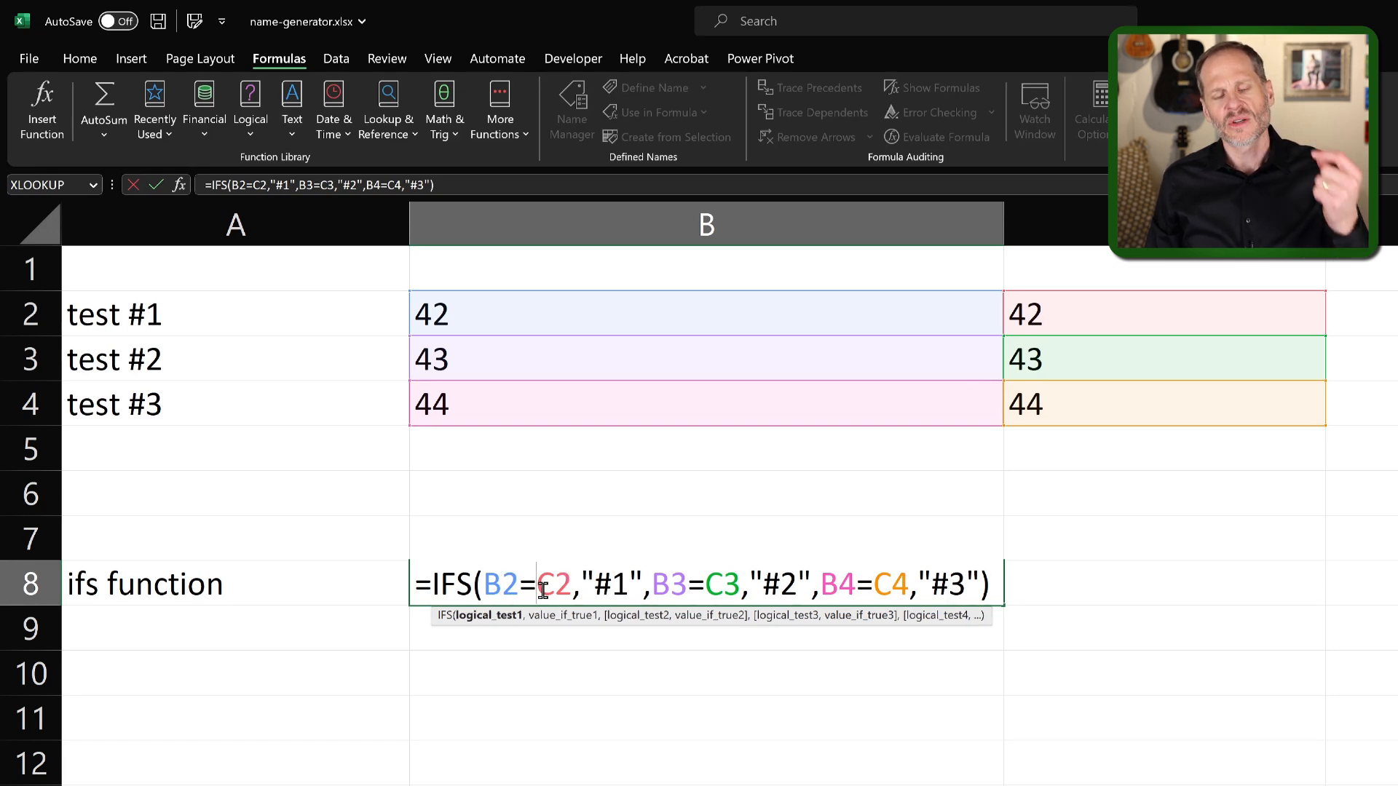
click(612, 586)
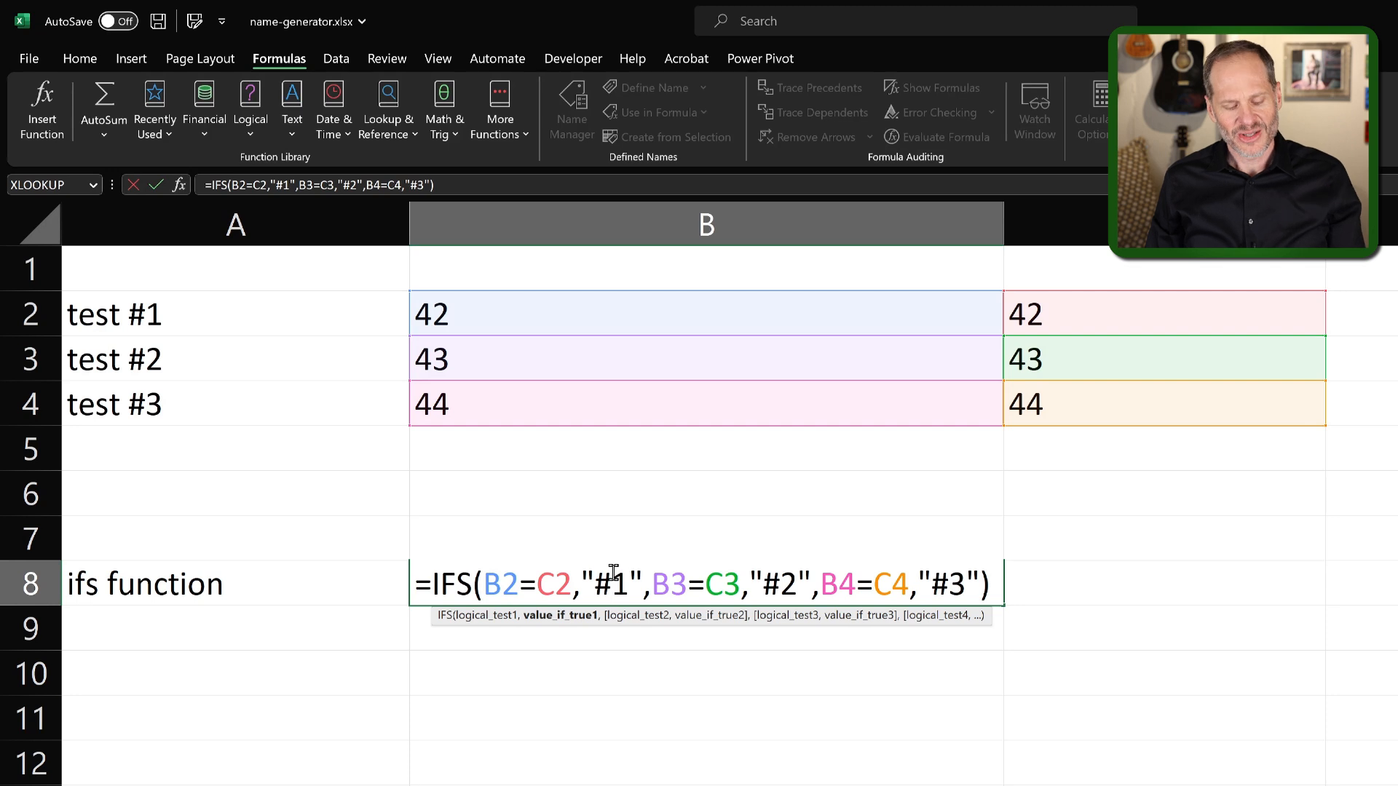
key(Return)
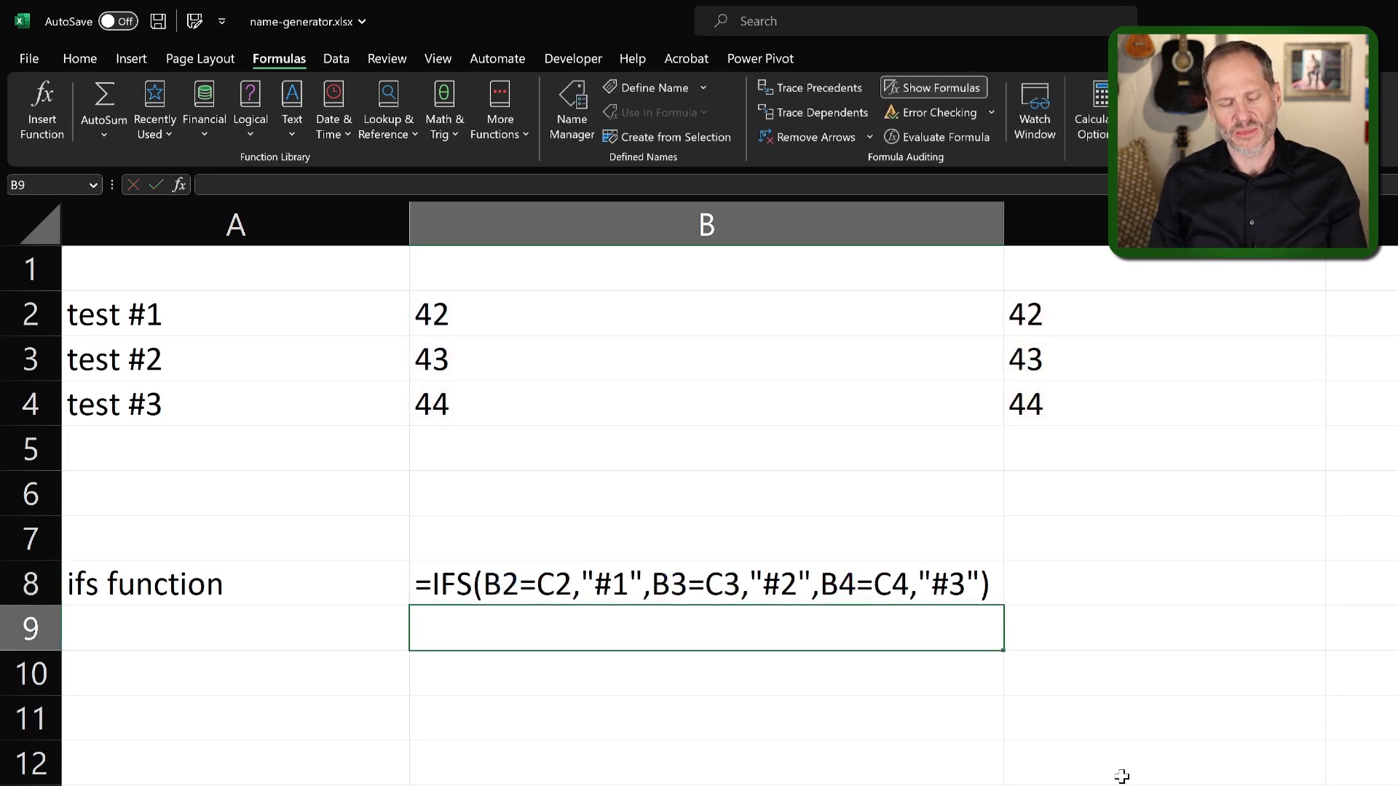
key(ctrl+grave)
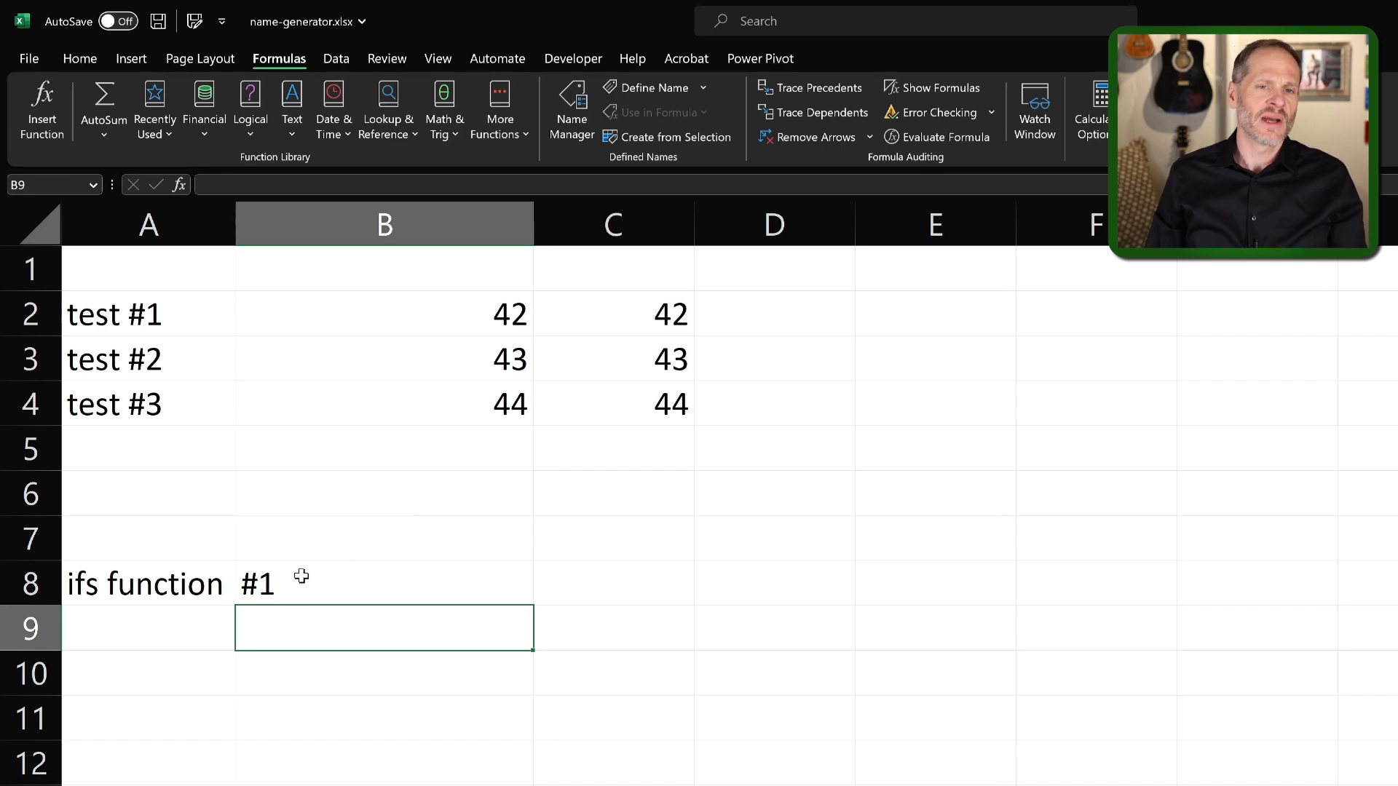
Set the test #1 value in C2 and the test #2 value in C3 to 0.
click(515, 312)
click(645, 315)
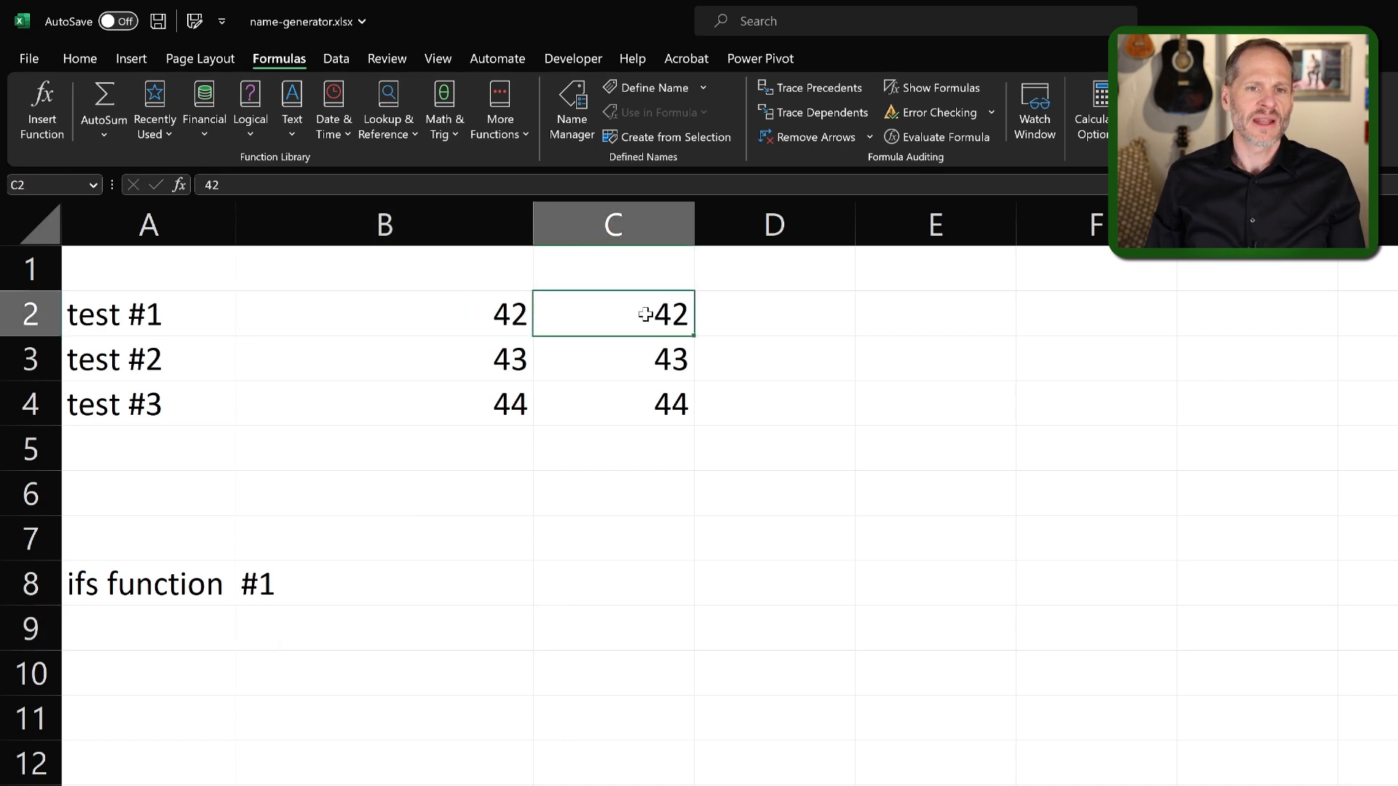
click(658, 356)
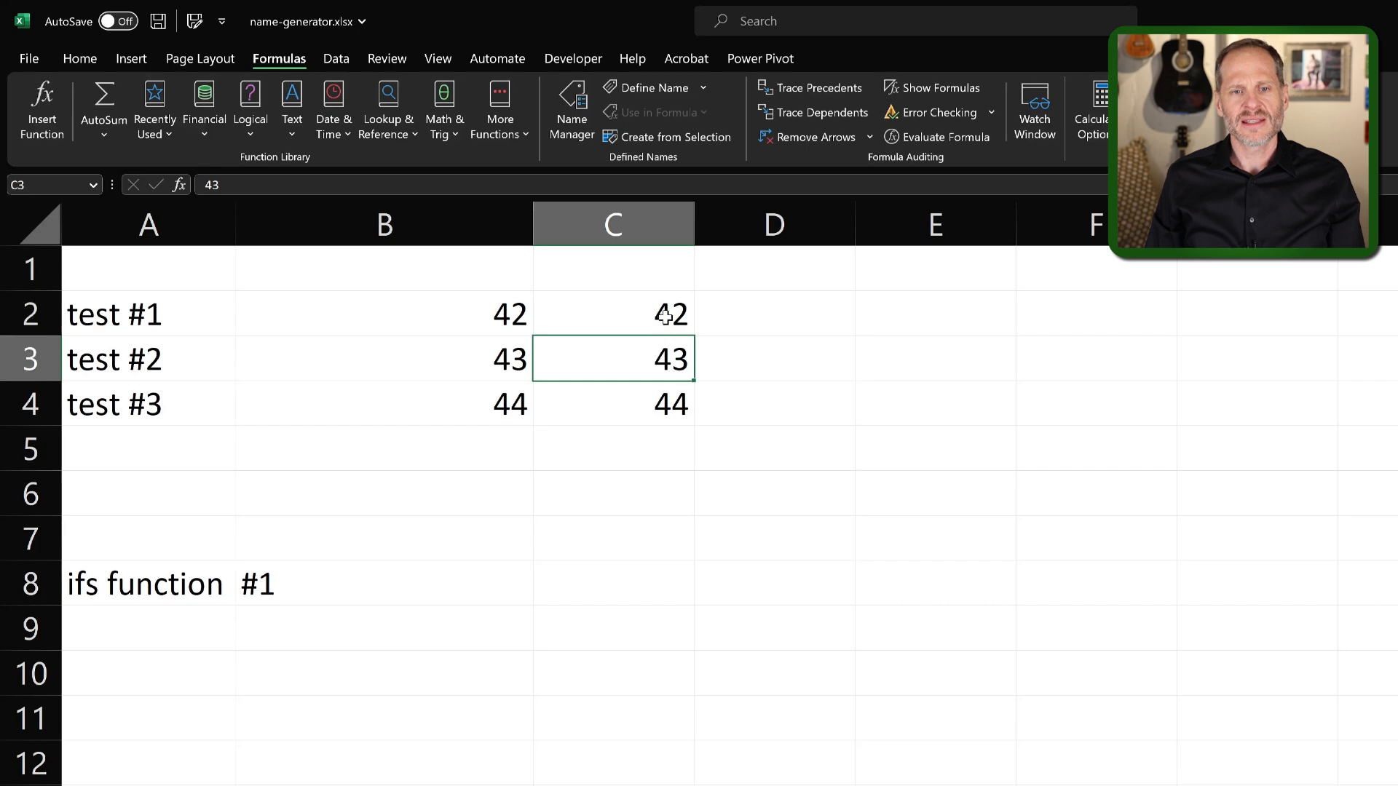
click(665, 315)
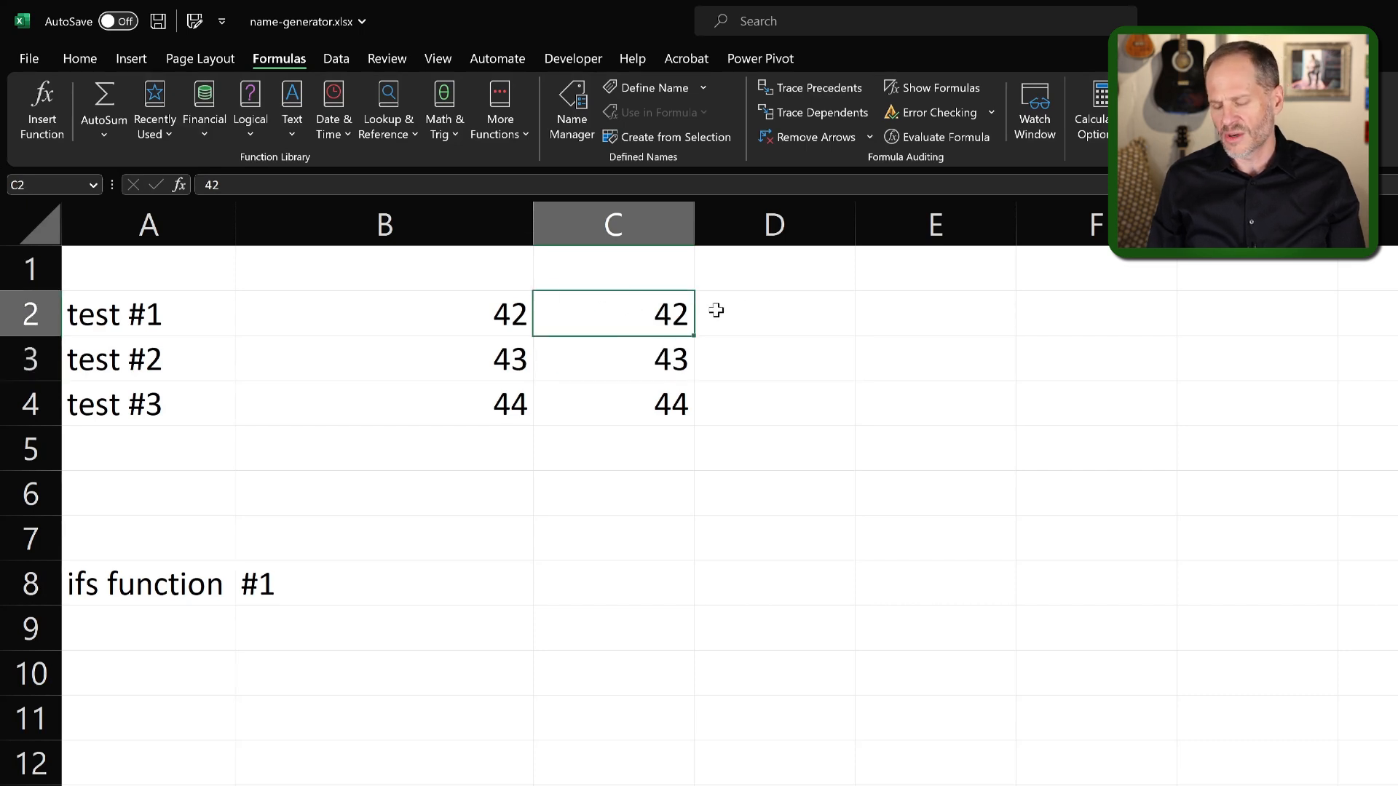
text(0)
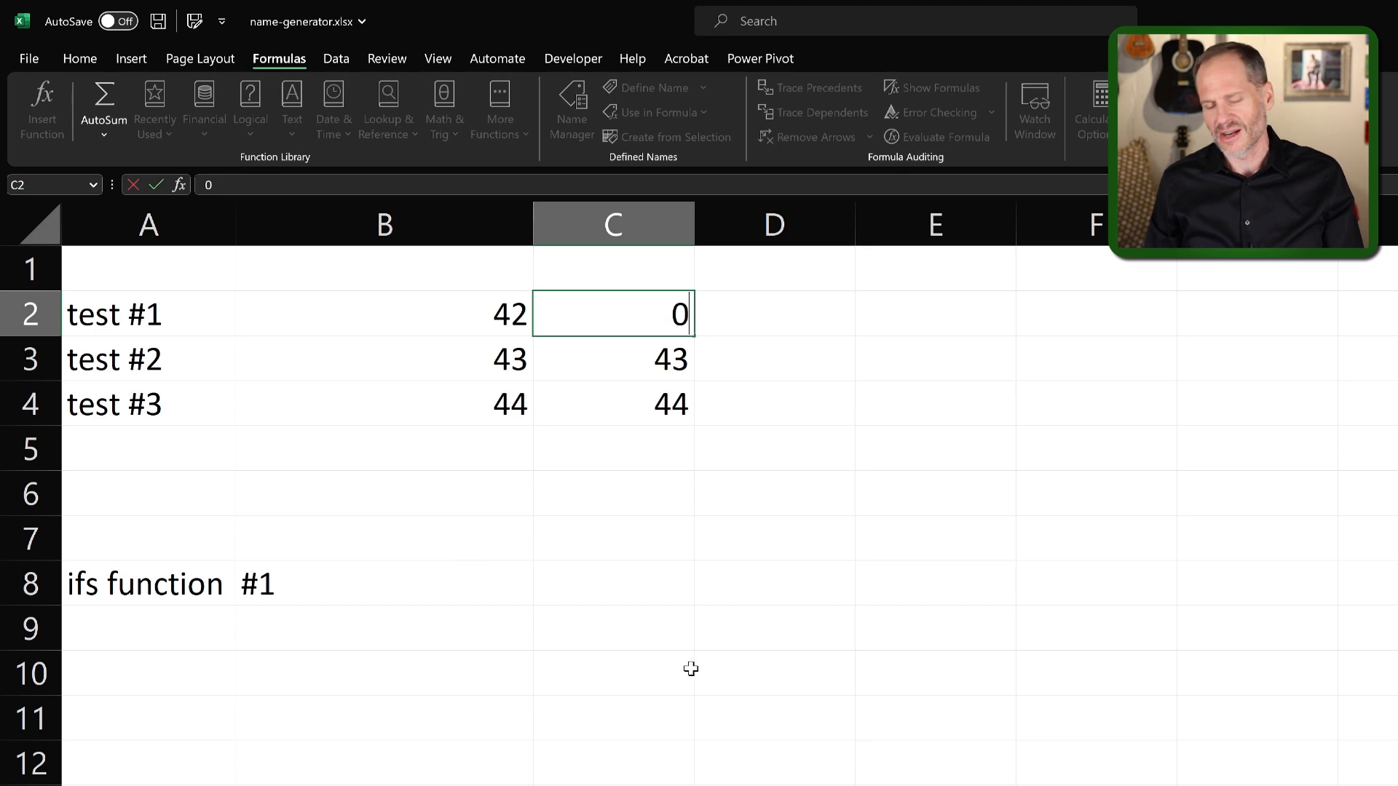
key(Return)
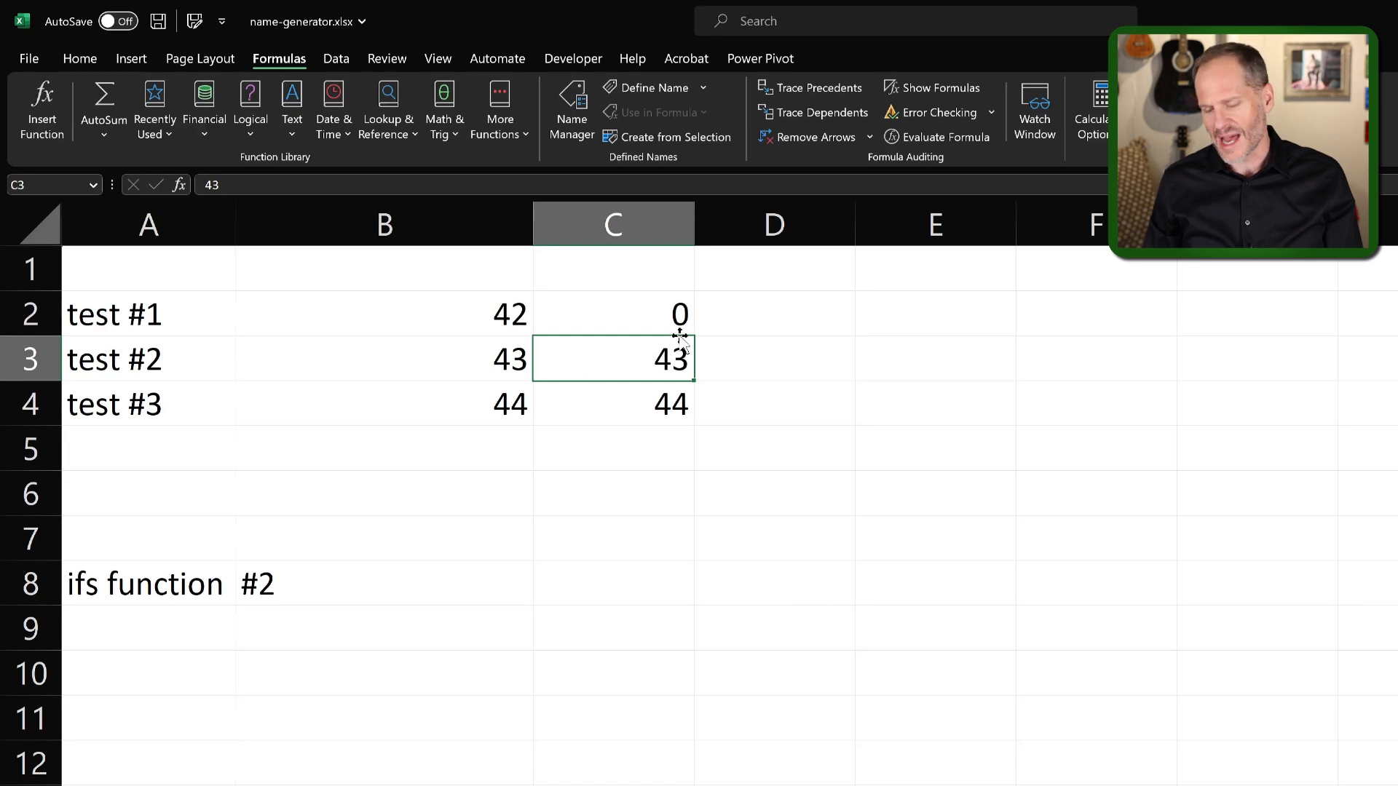
text(0)
key(Return)
Set C2 back to 42 and C3 back to 43.
key(Up)
key(Up)
text(42)
key(Return)
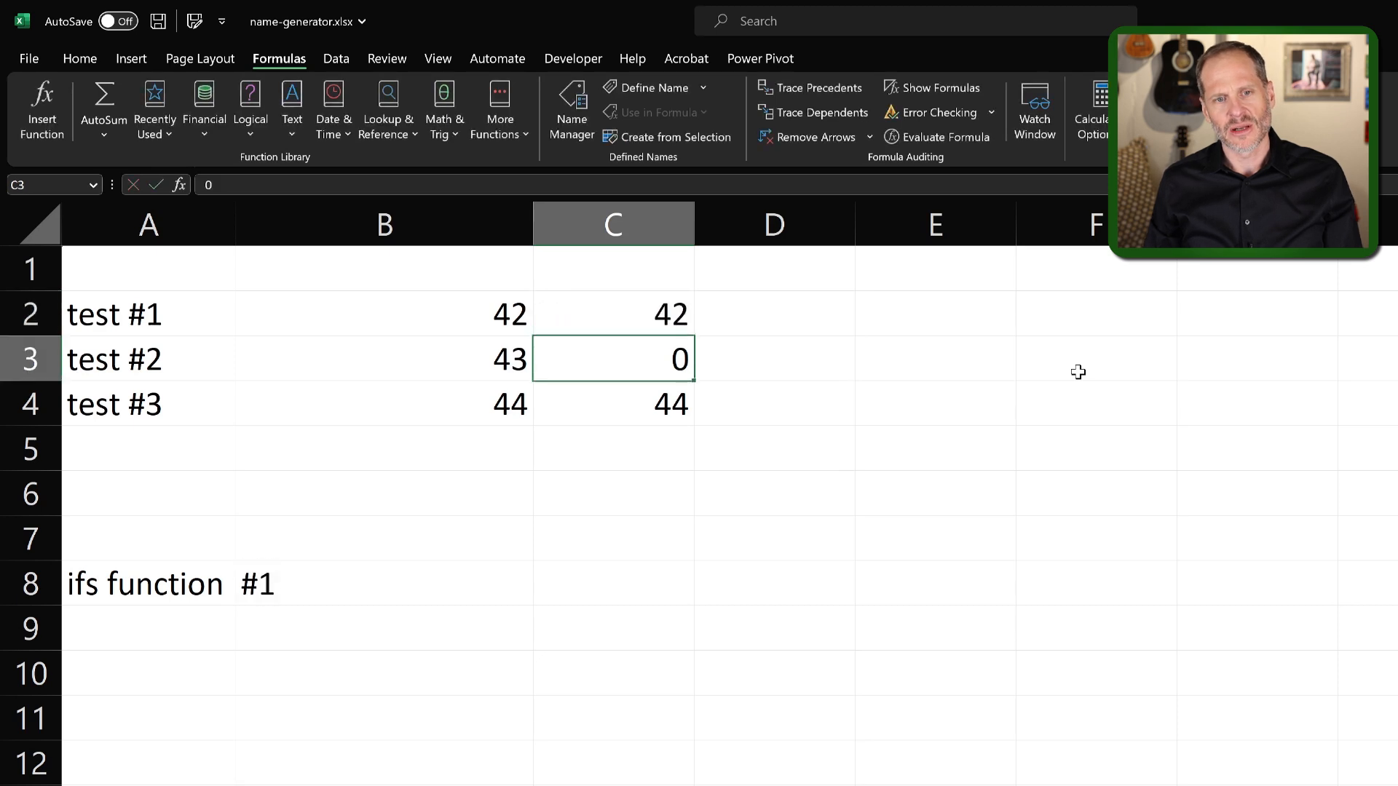
text(43)
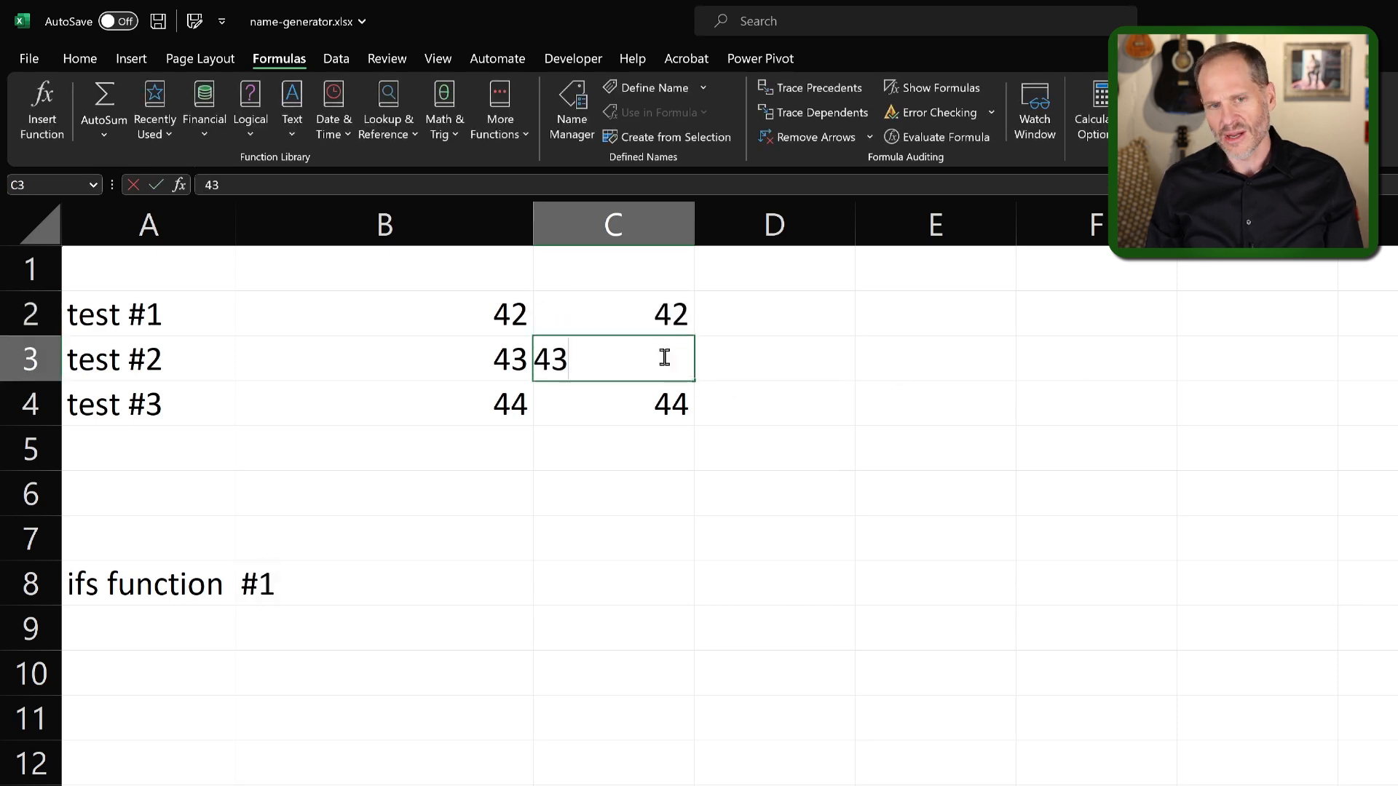
key(Return)
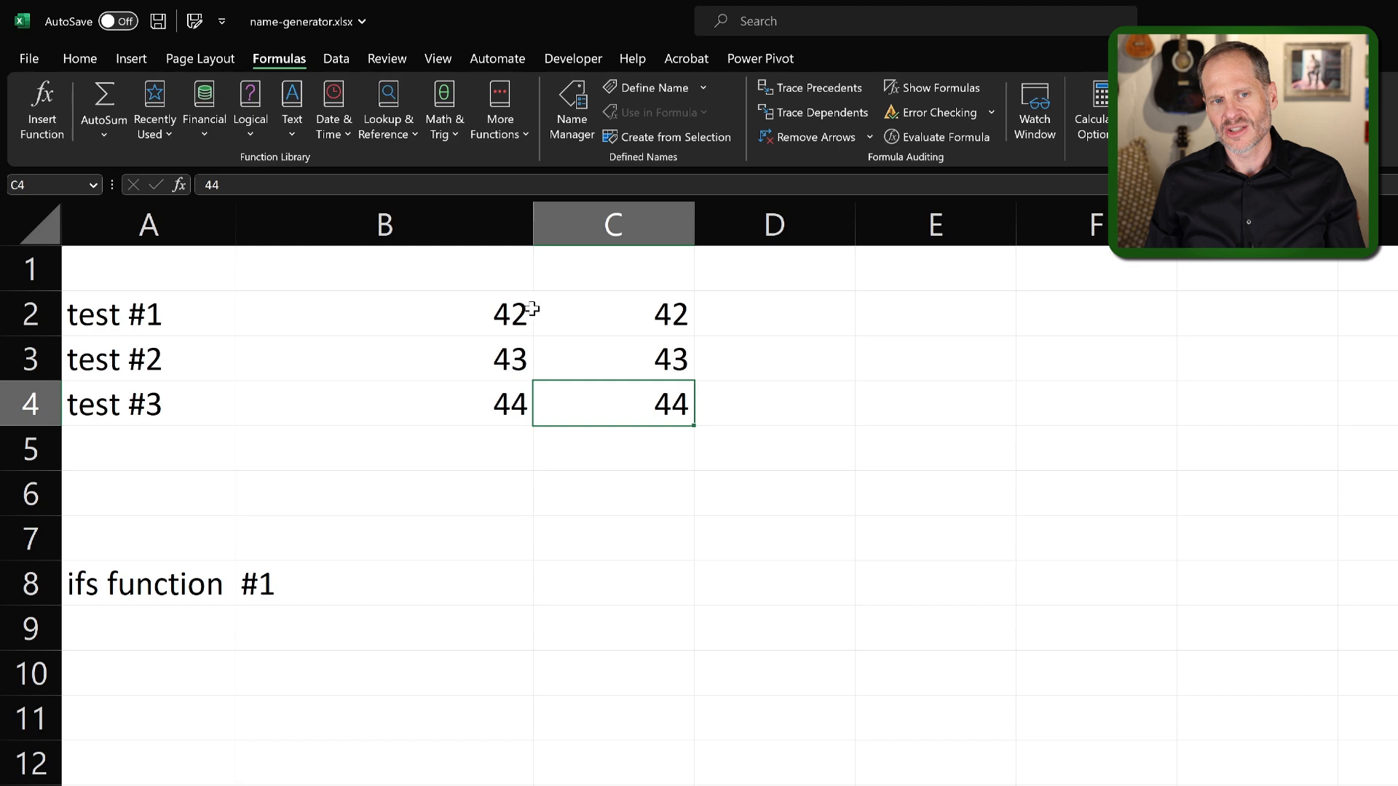
Compare B2 with C2, and examine the B2=C2 test and its "#1" result in B8's displayed IFS formula.
drag(532, 309, 593, 304)
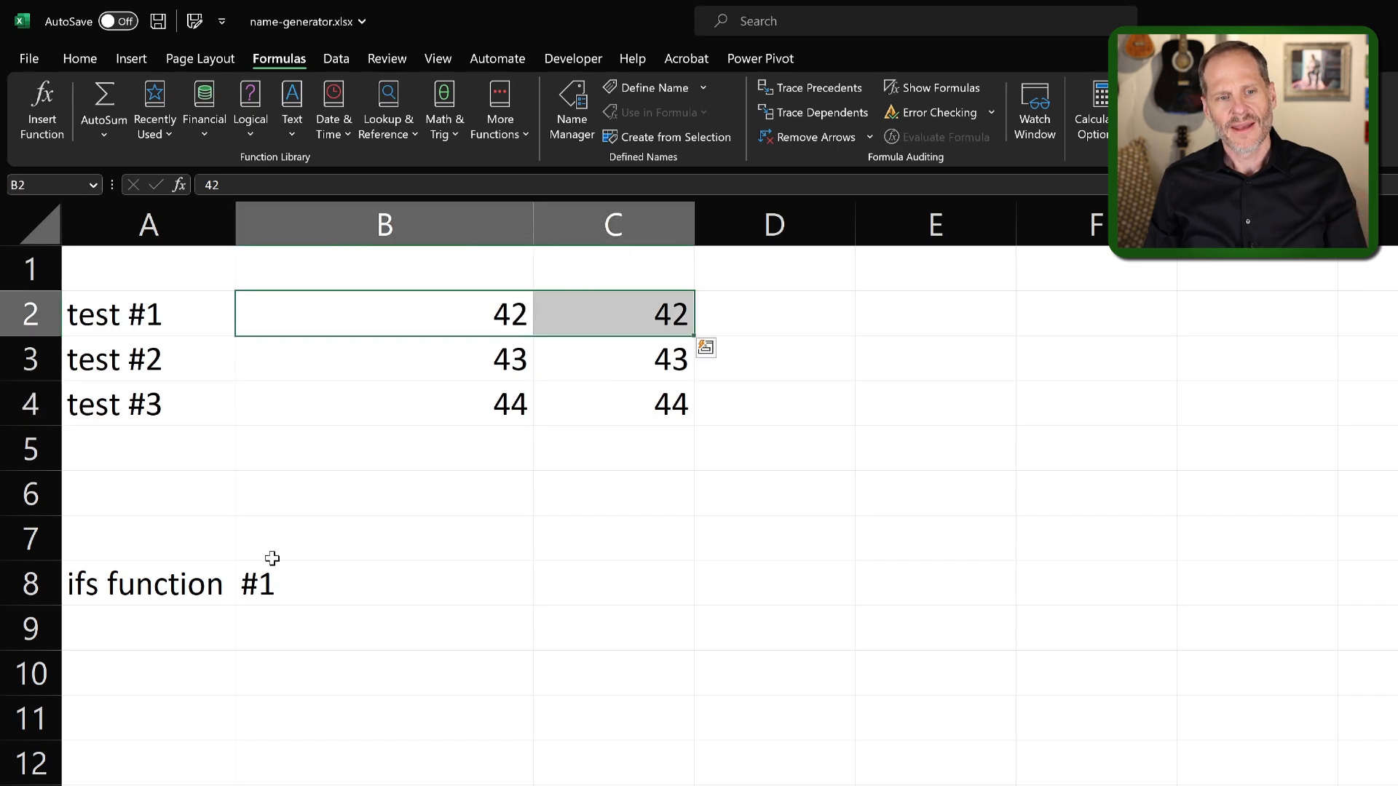
click(288, 578)
key(ctrl+grave)
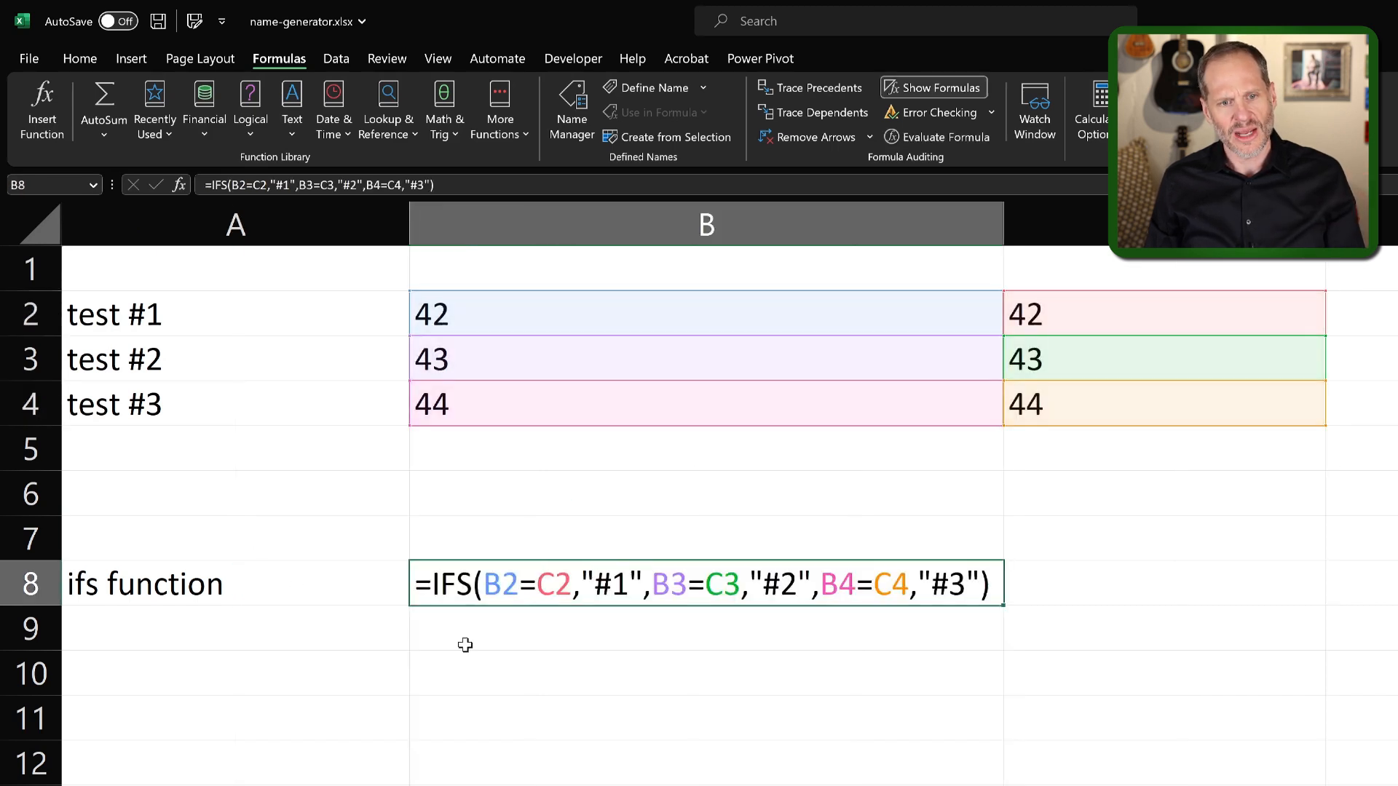
double_click(537, 587)
double_click(620, 586)
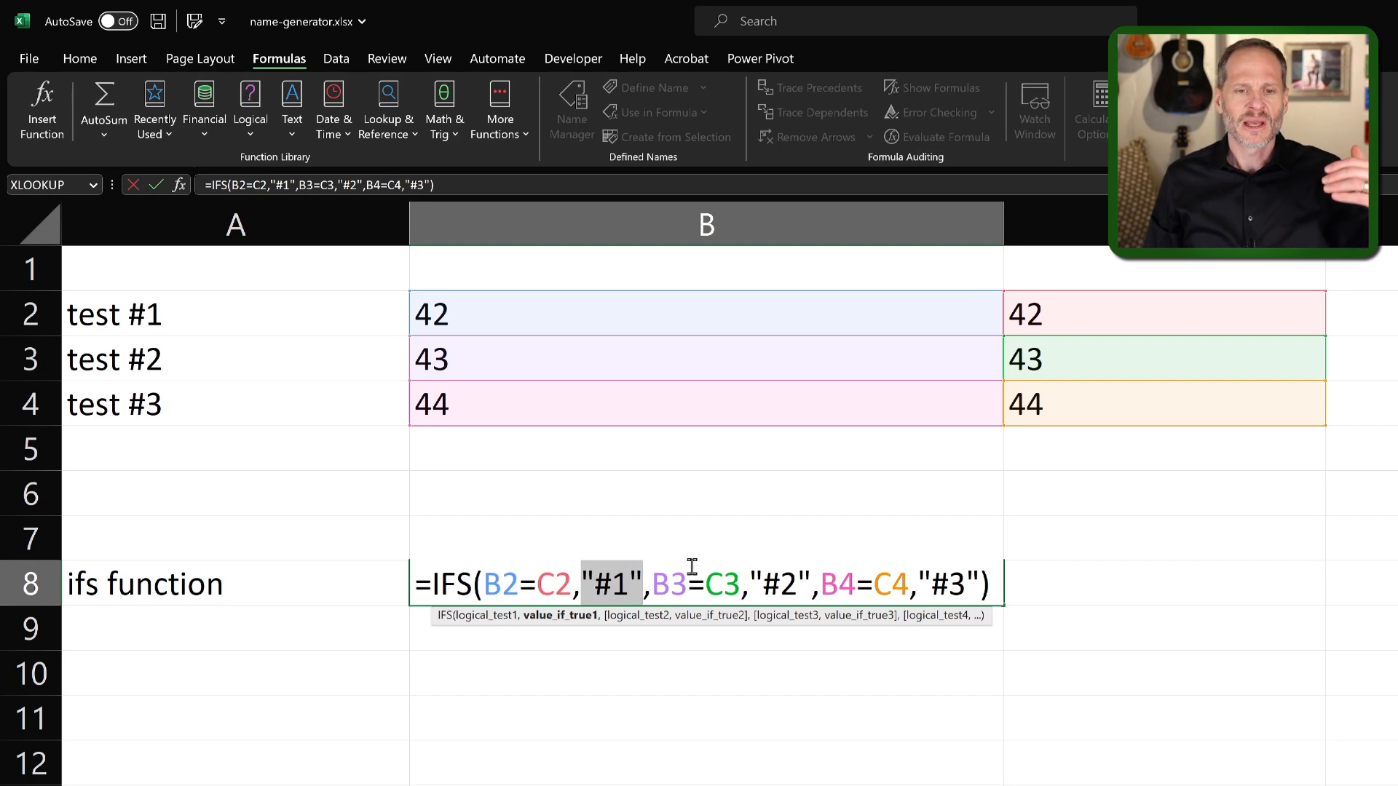
drag(487, 586, 578, 590)
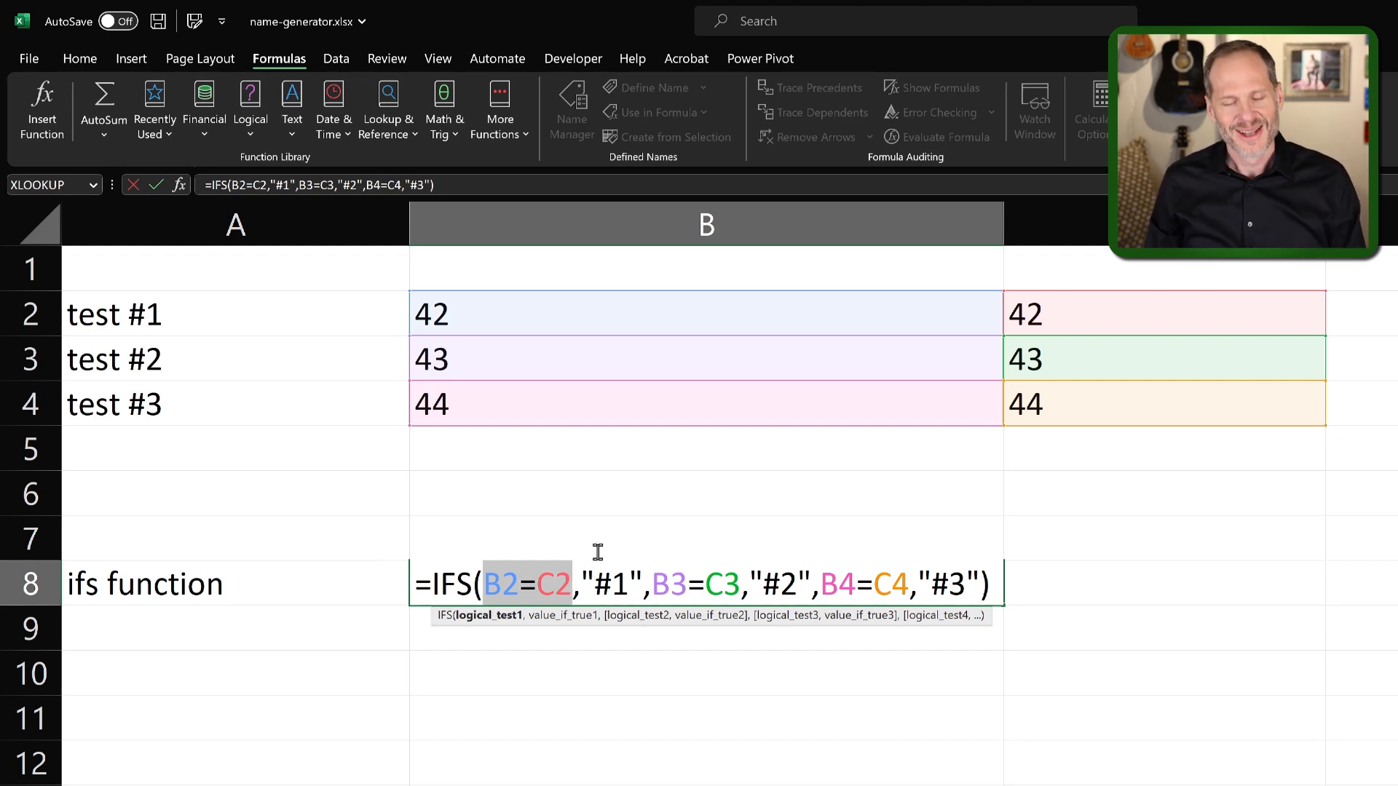
key(Return)
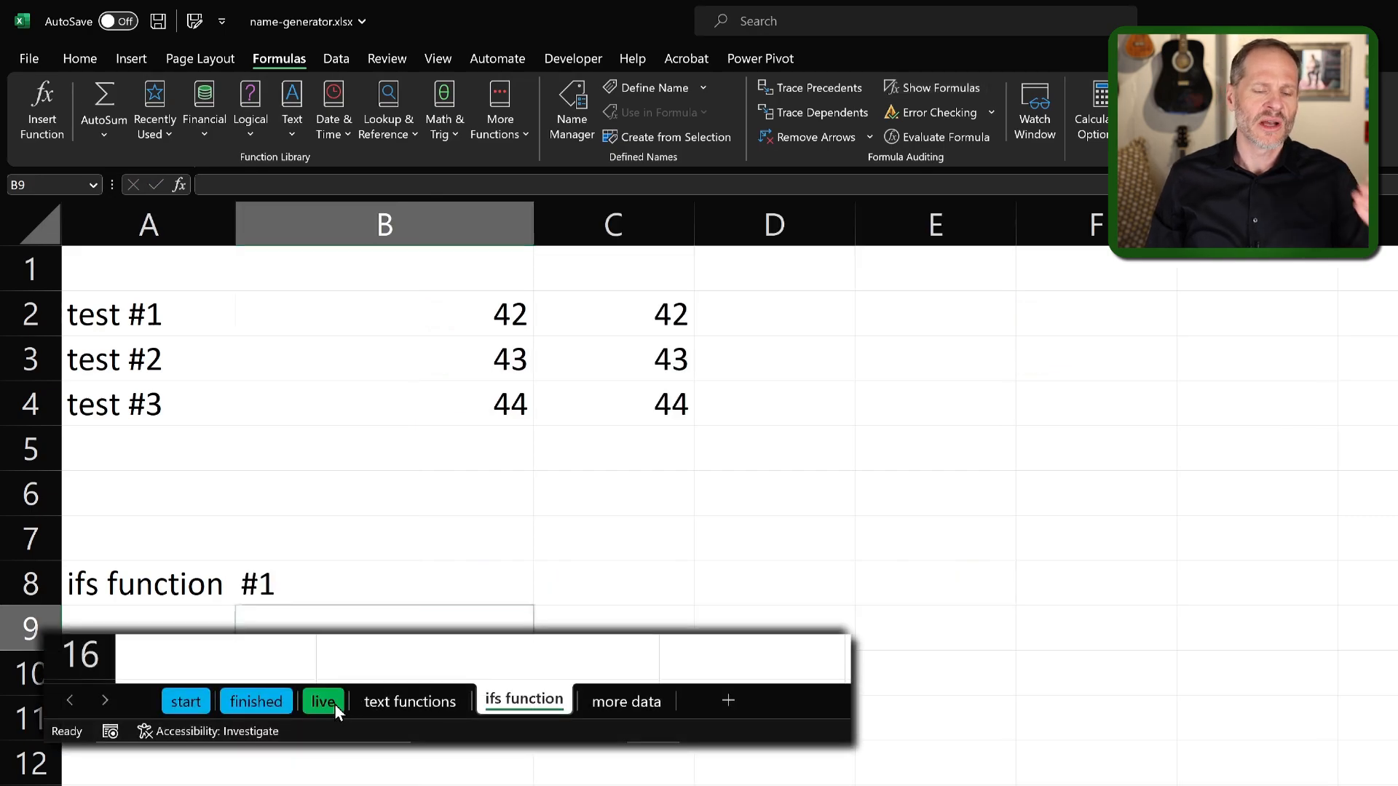
Clear the fixed title and credential numbers in H3:I5 on the live sheet.
click(322, 701)
click(504, 641)
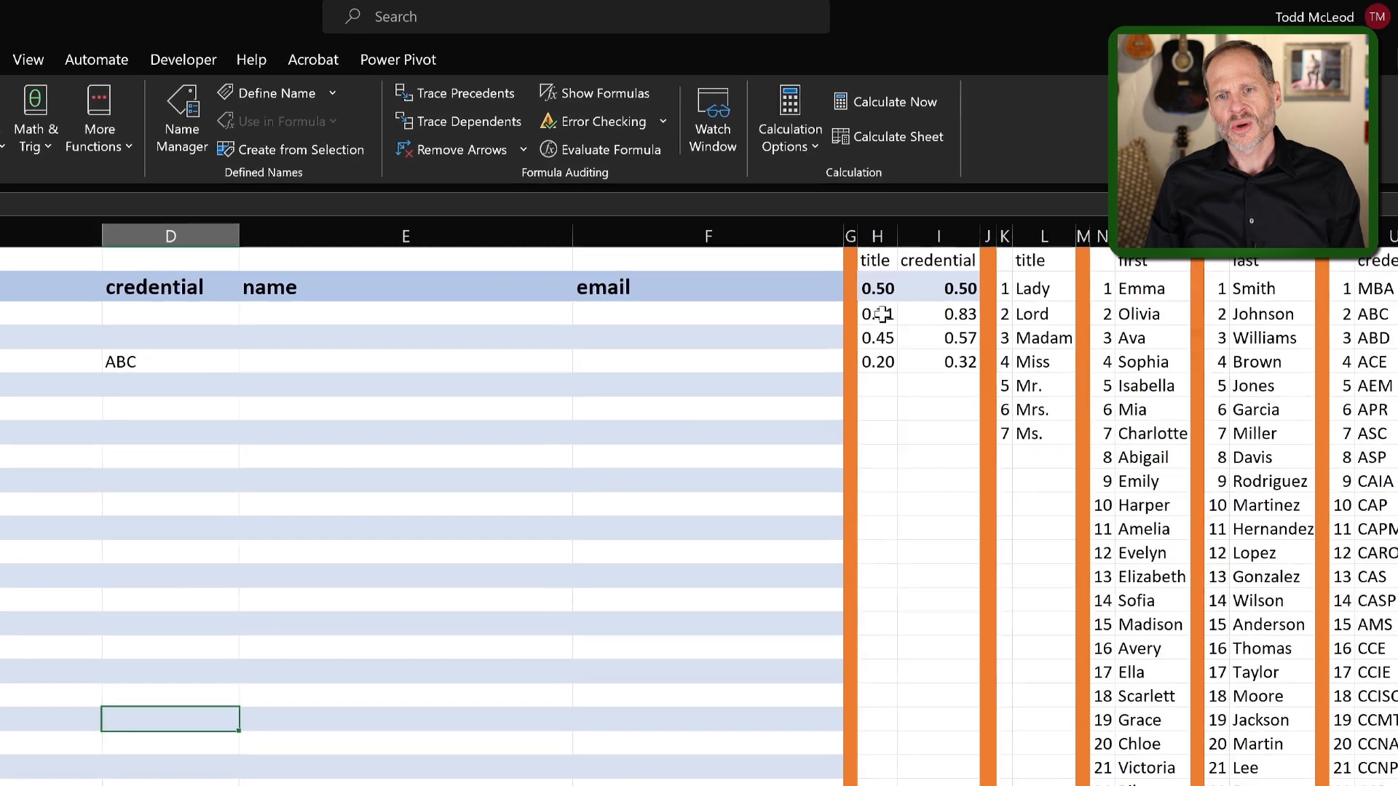
drag(882, 314, 946, 362)
key(Delete)
Enter =RAND() in H3 for the title and in I3 for the credential.
key(Up)
key(Down)
text(=rand())
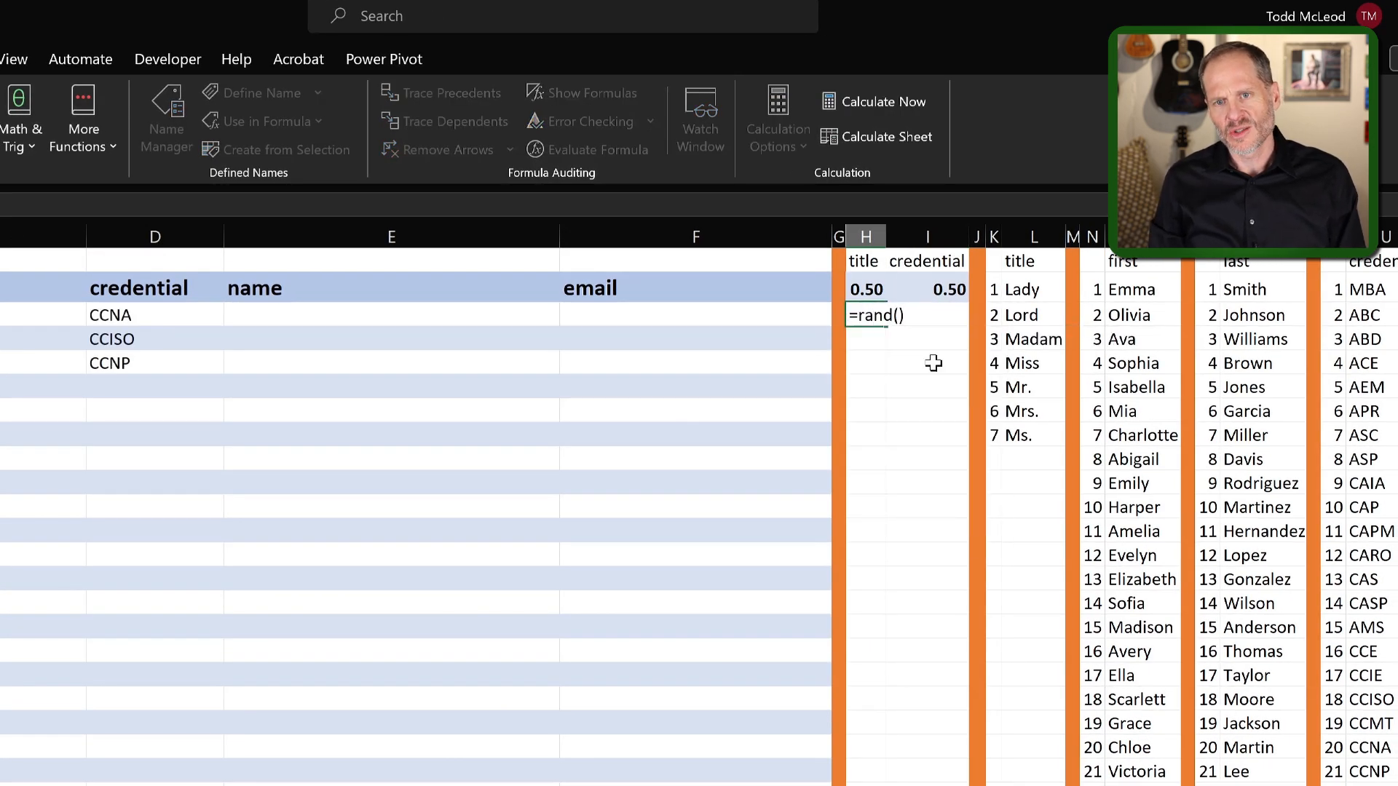
key(ctrl+Return)
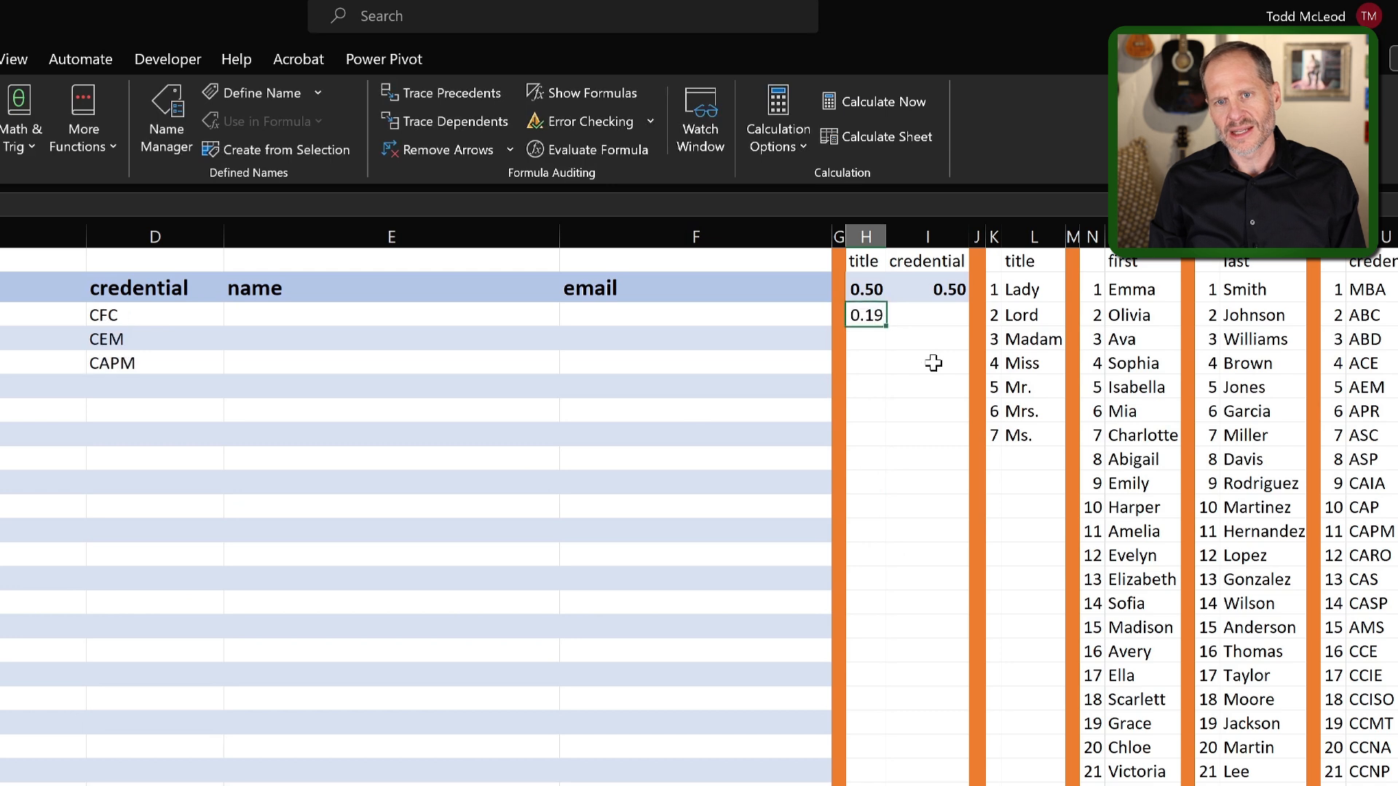
key(Right)
text(=rand())
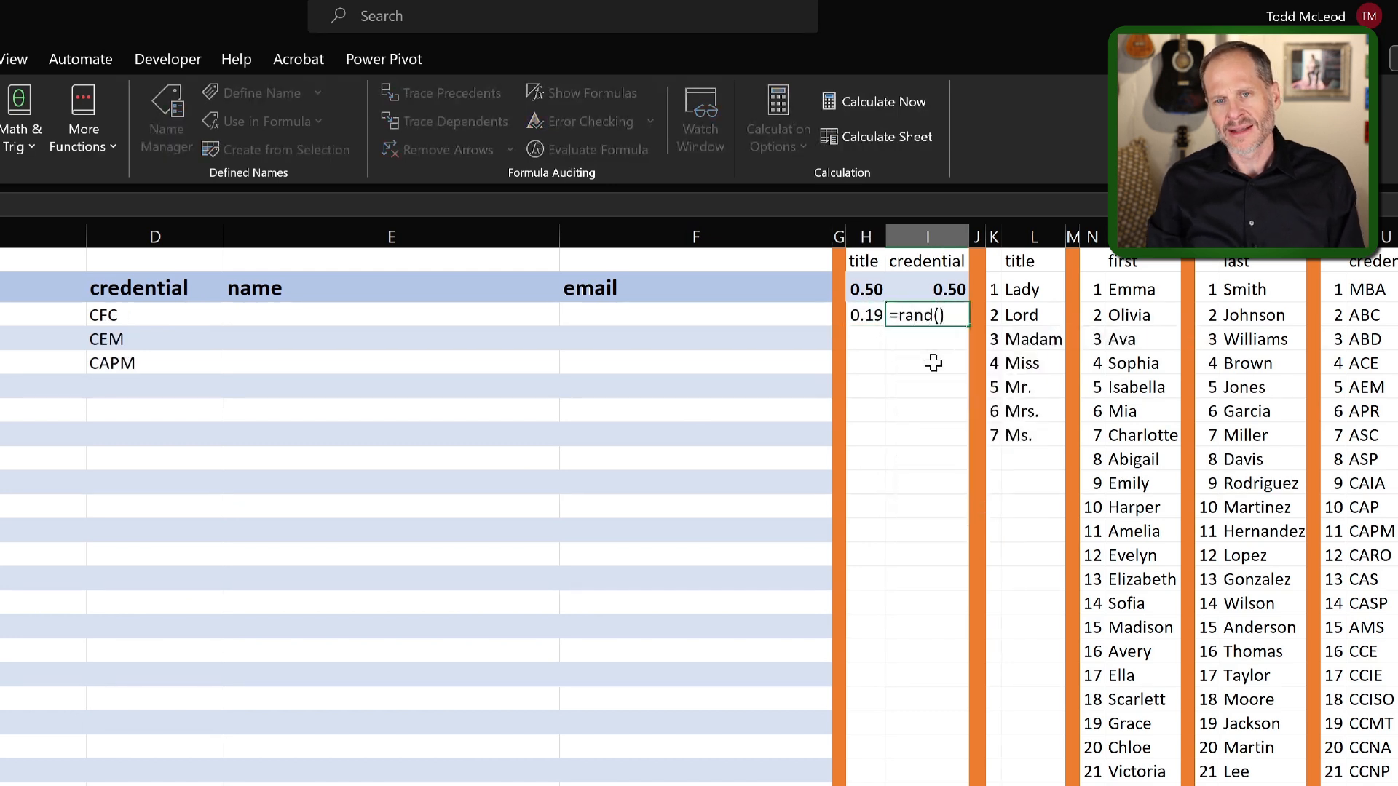
key(Return)
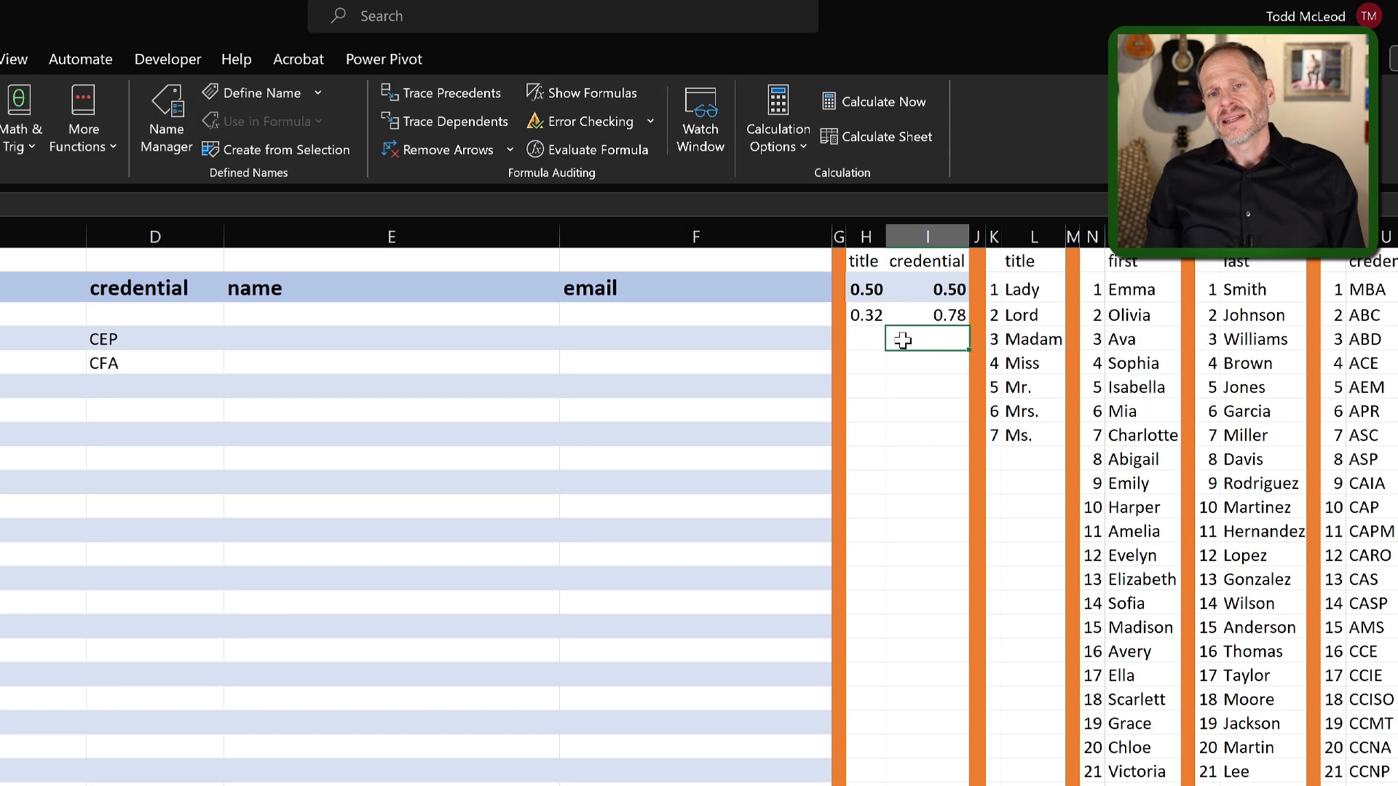
Compare the random title and credential numbers in H3:I3 with their thresholds in H2:I2 and the generated row 3 entries.
click(874, 321)
click(866, 288)
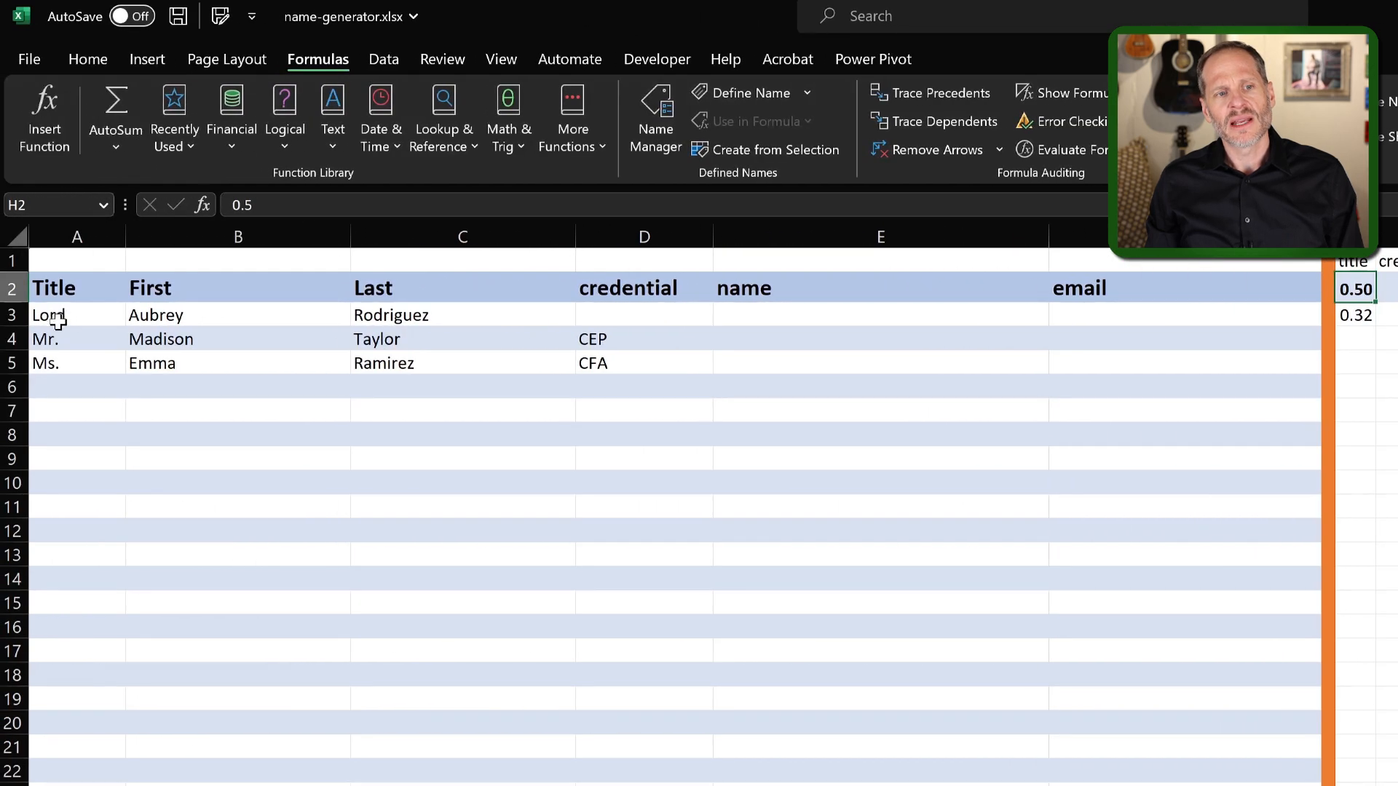
click(1387, 316)
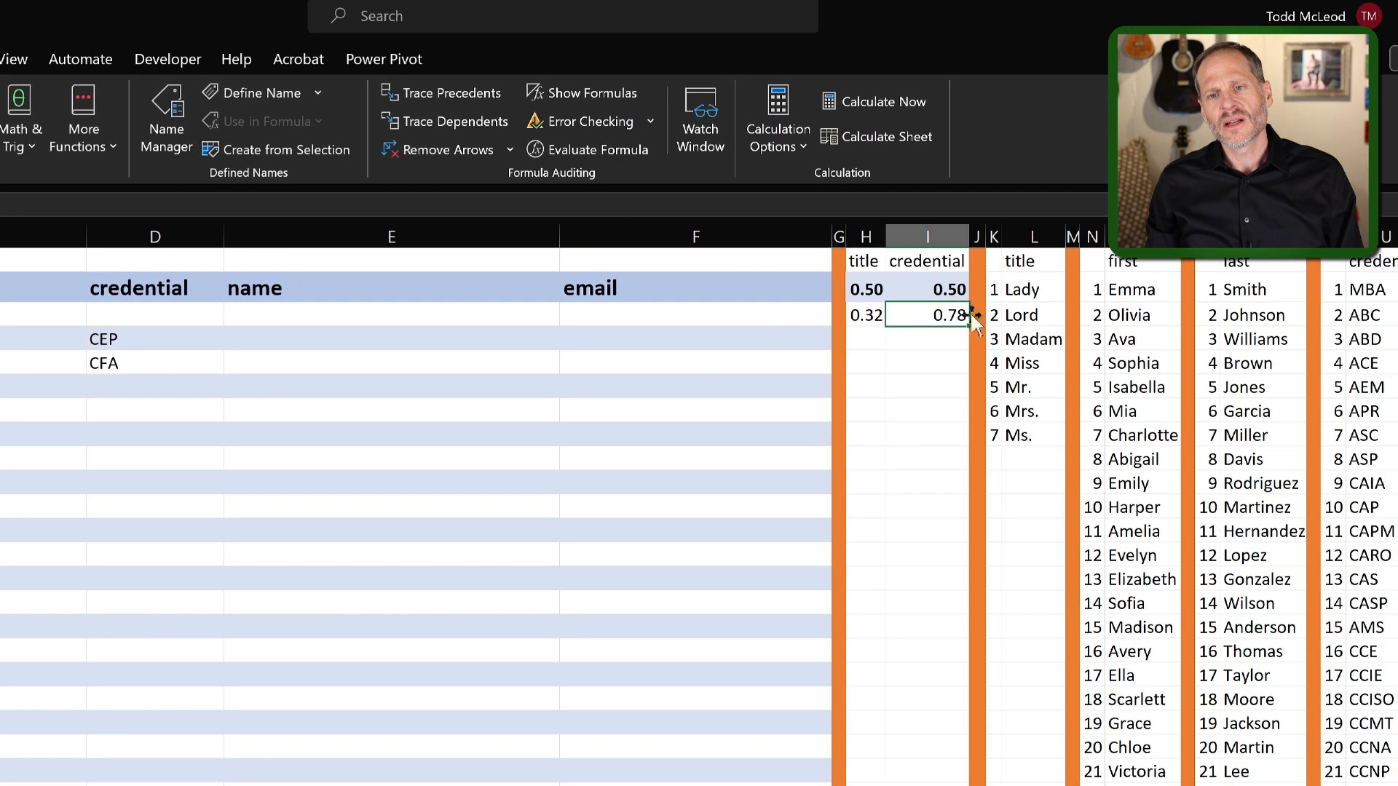
drag(875, 316, 942, 298)
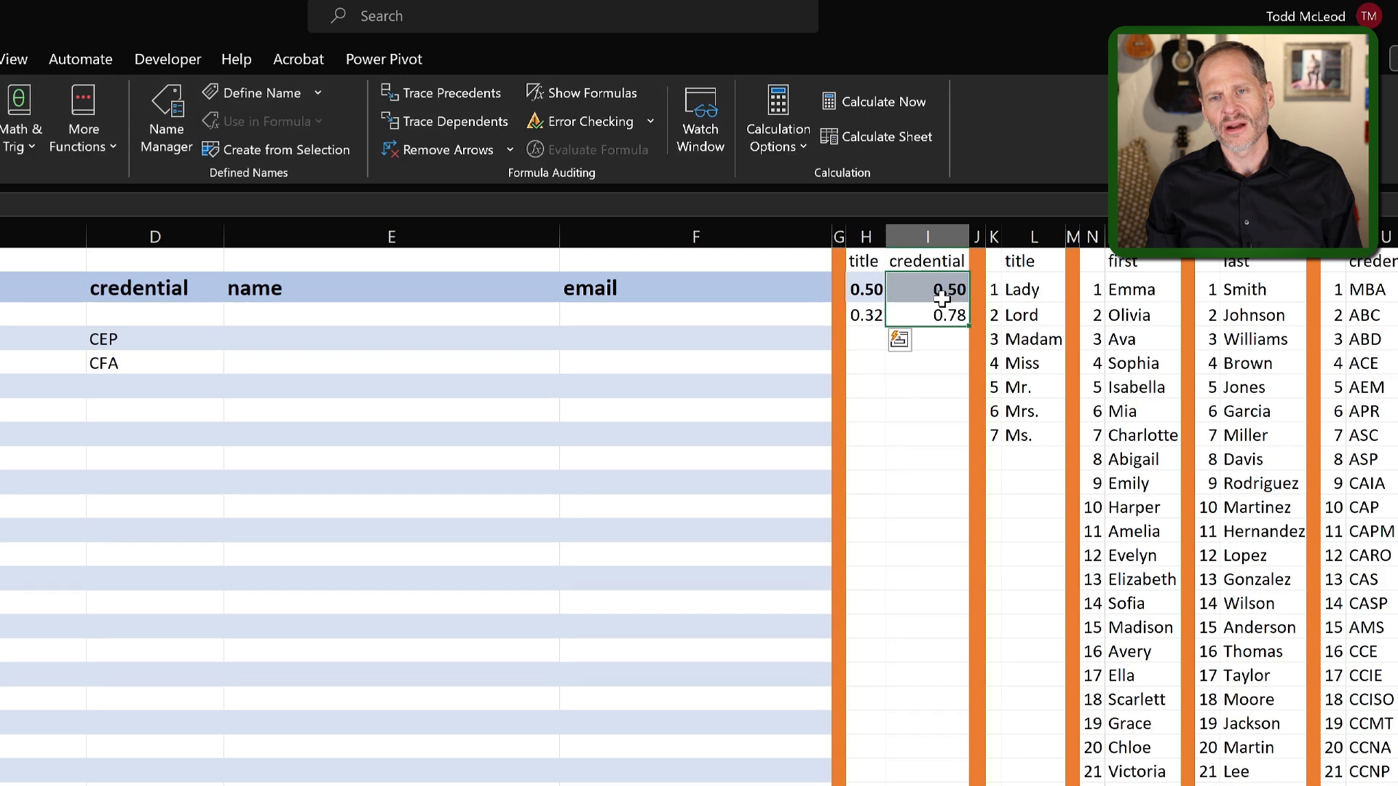
drag(936, 314, 856, 289)
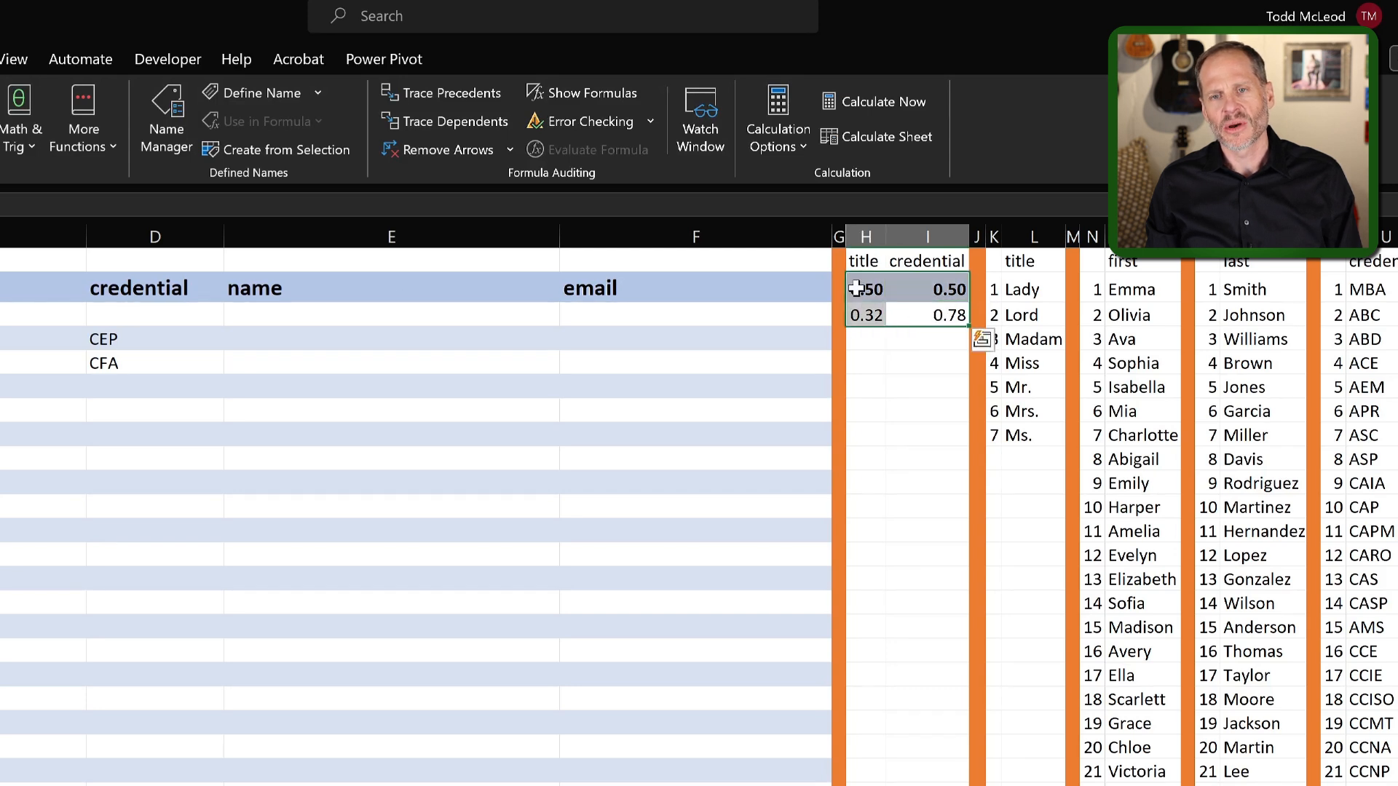
Fill the RAND formulas in H3:I3 down through row 5.
click(883, 314)
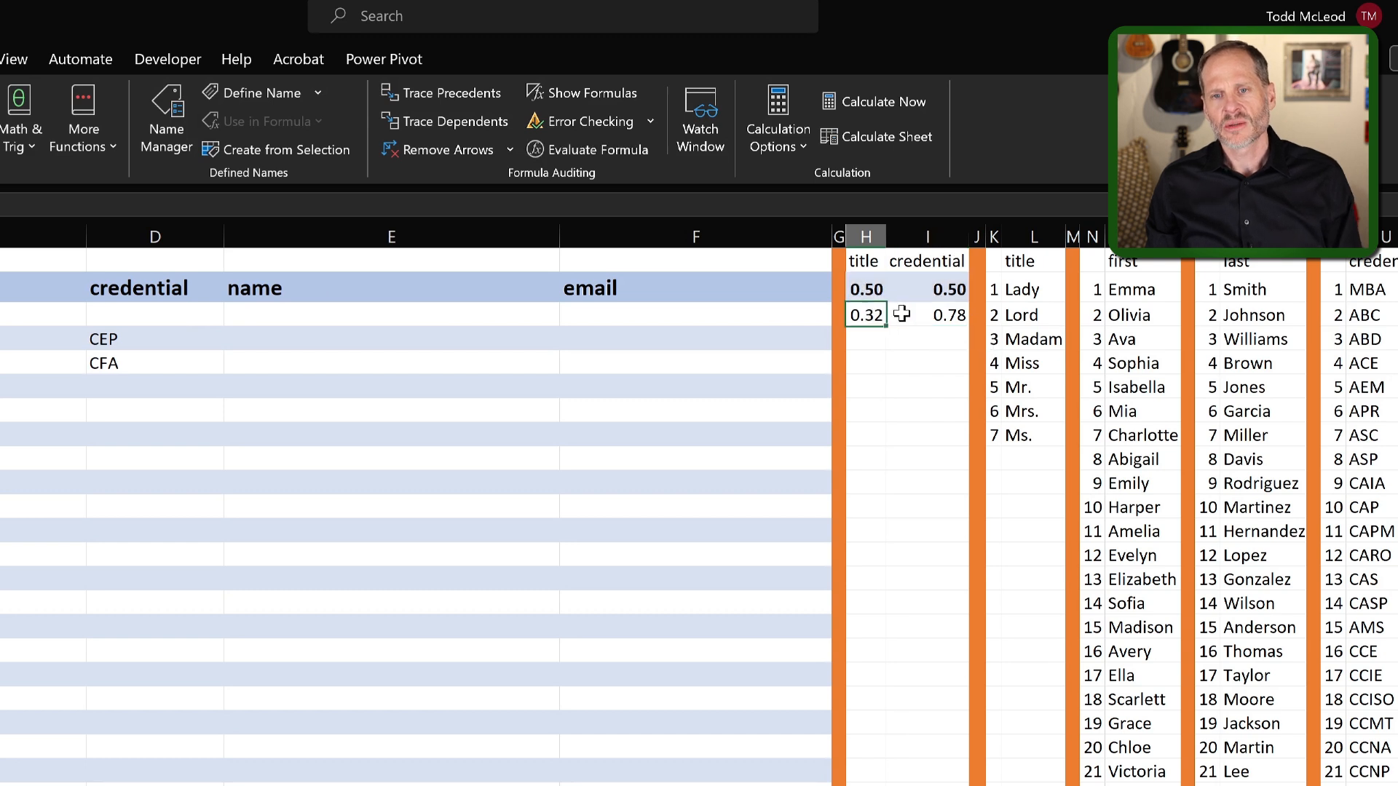
drag(889, 314, 953, 368)
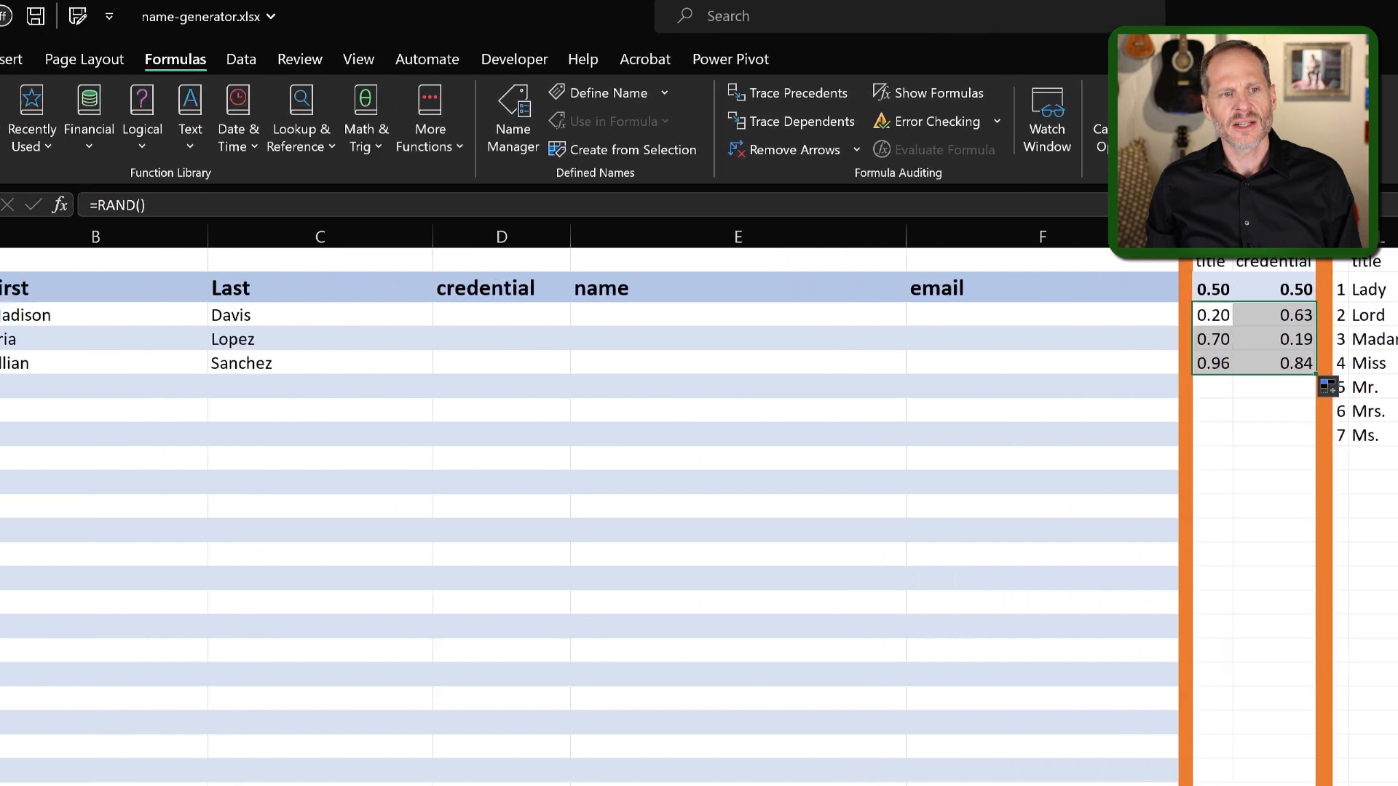
Clear the contents of rows 4 and 5 from the Title column through the random-number columns H and I.
drag(50, 337, 1371, 352)
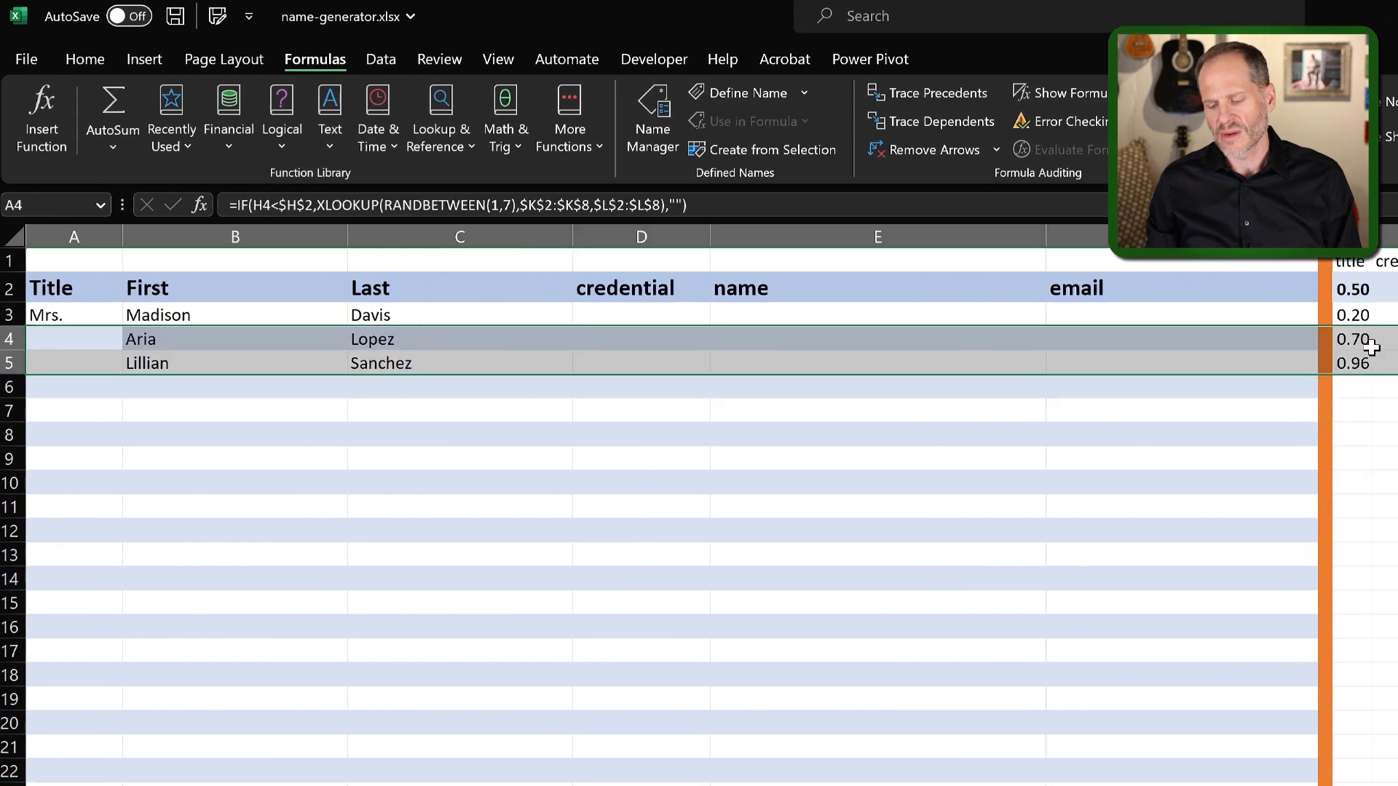
key(Delete)
click(1064, 524)
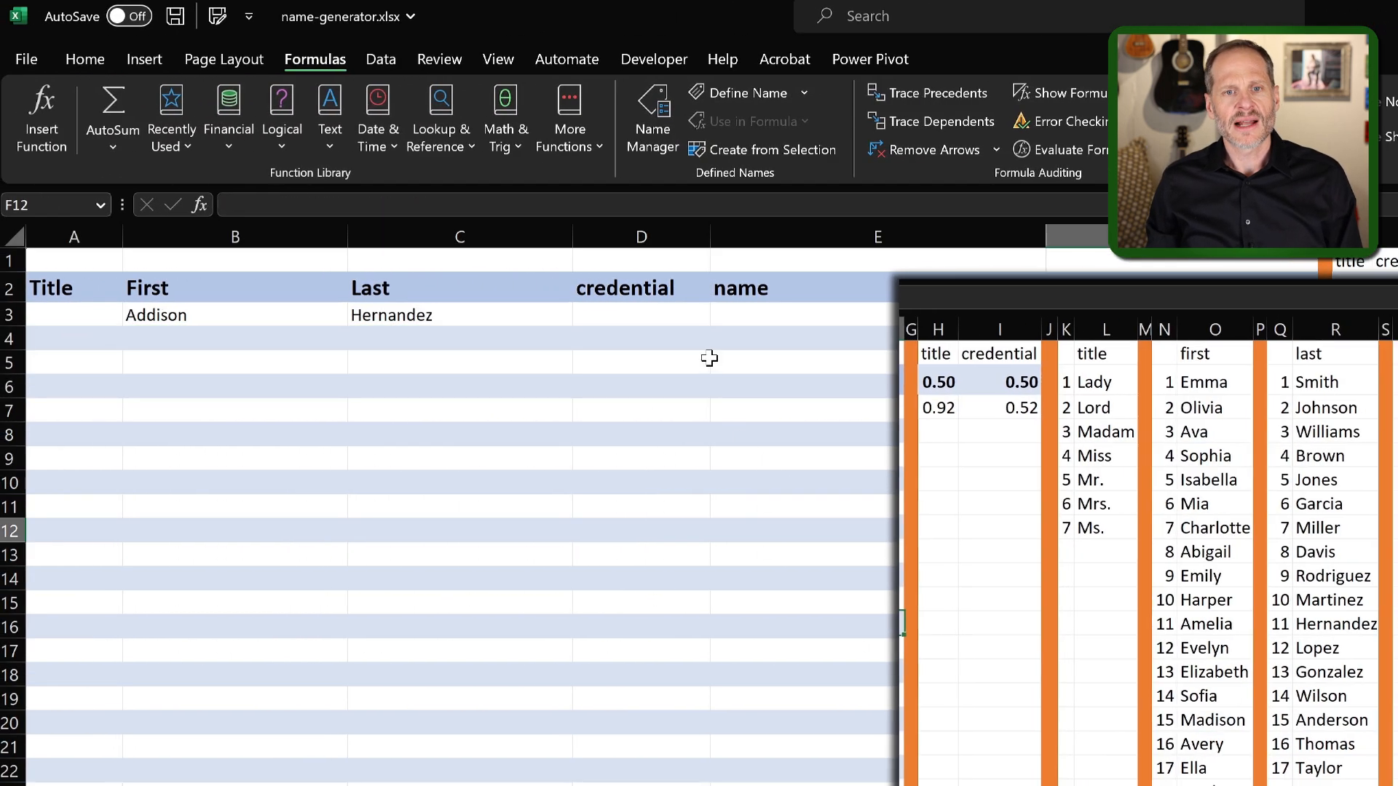
Recalculate the sheet twice, and check H3 against the title threshold in H2 and I3 against the credential threshold in I2.
key(F9)
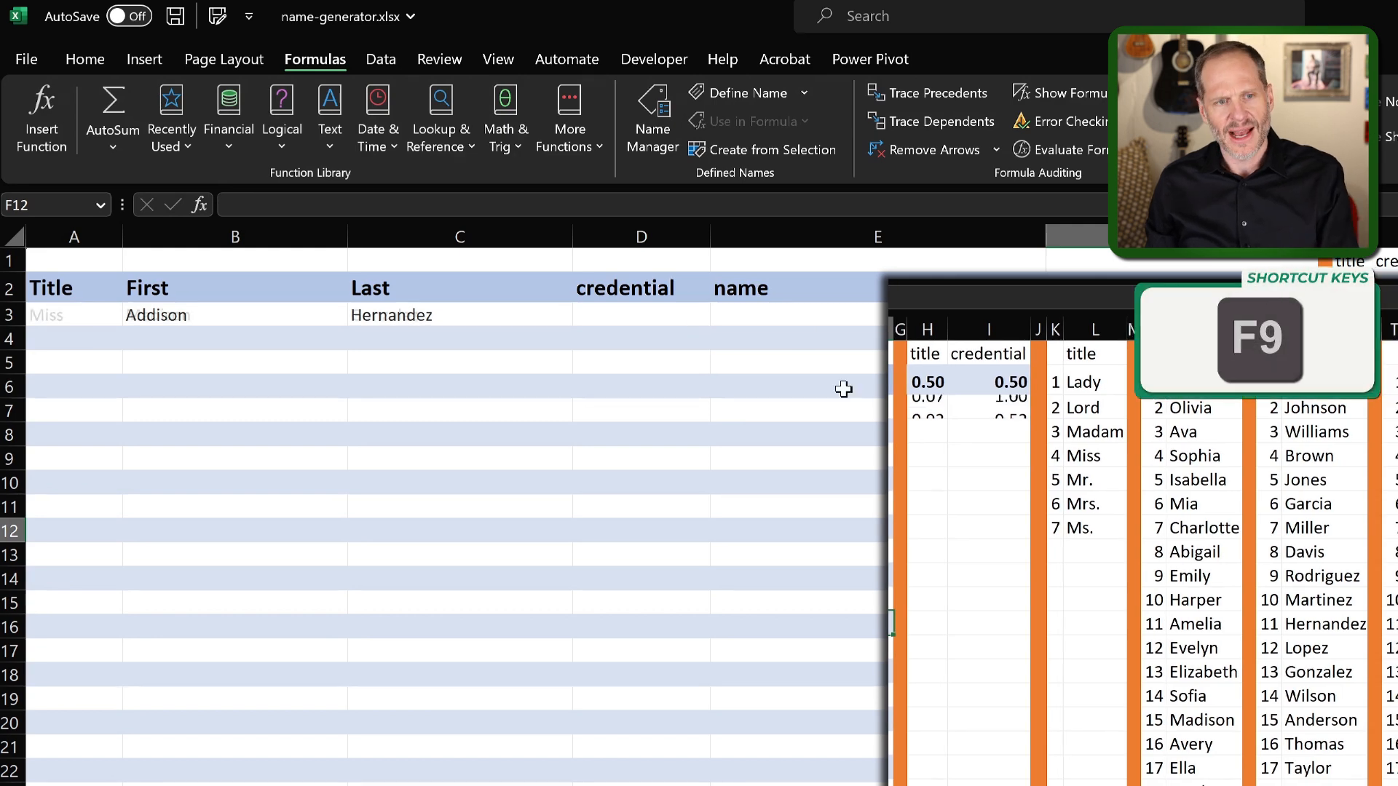
key(F9)
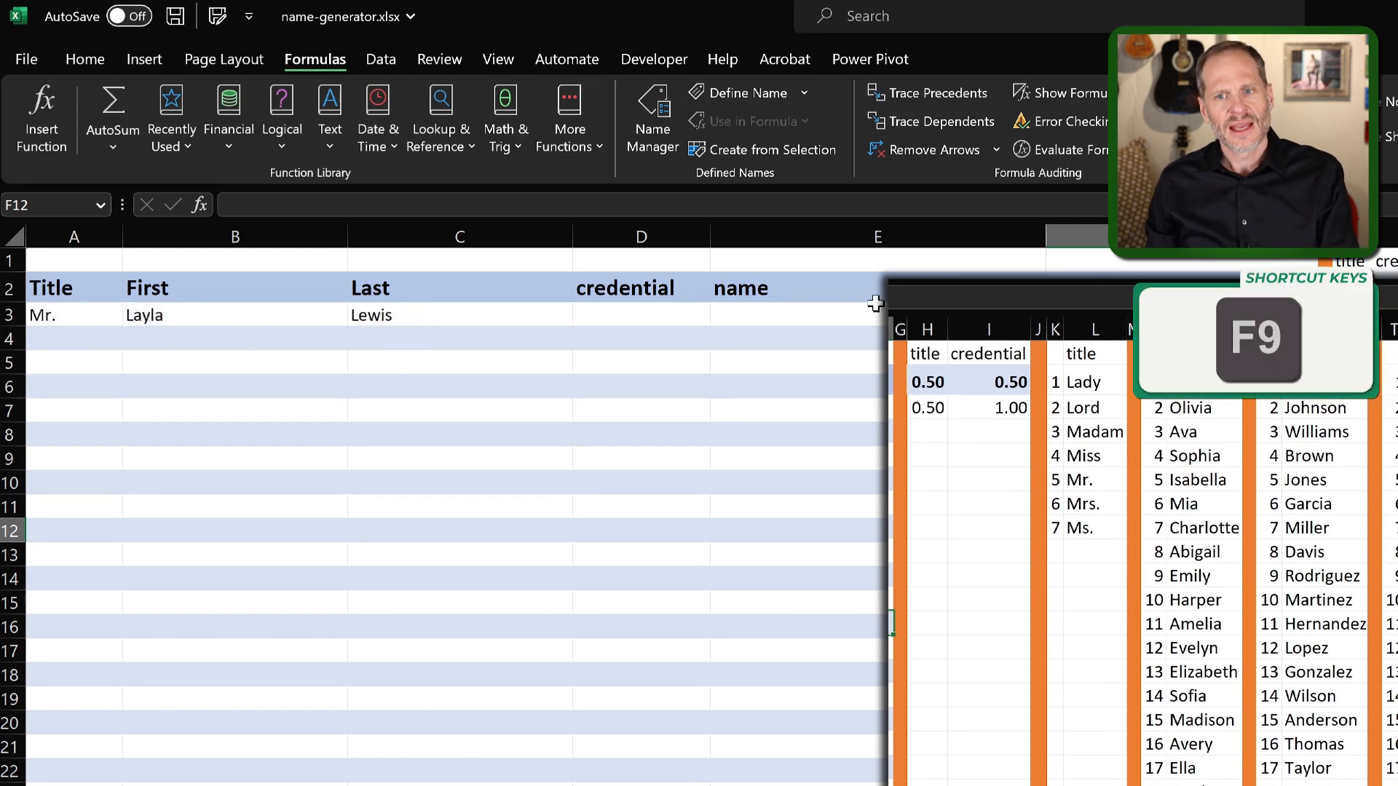
click(929, 408)
click(929, 382)
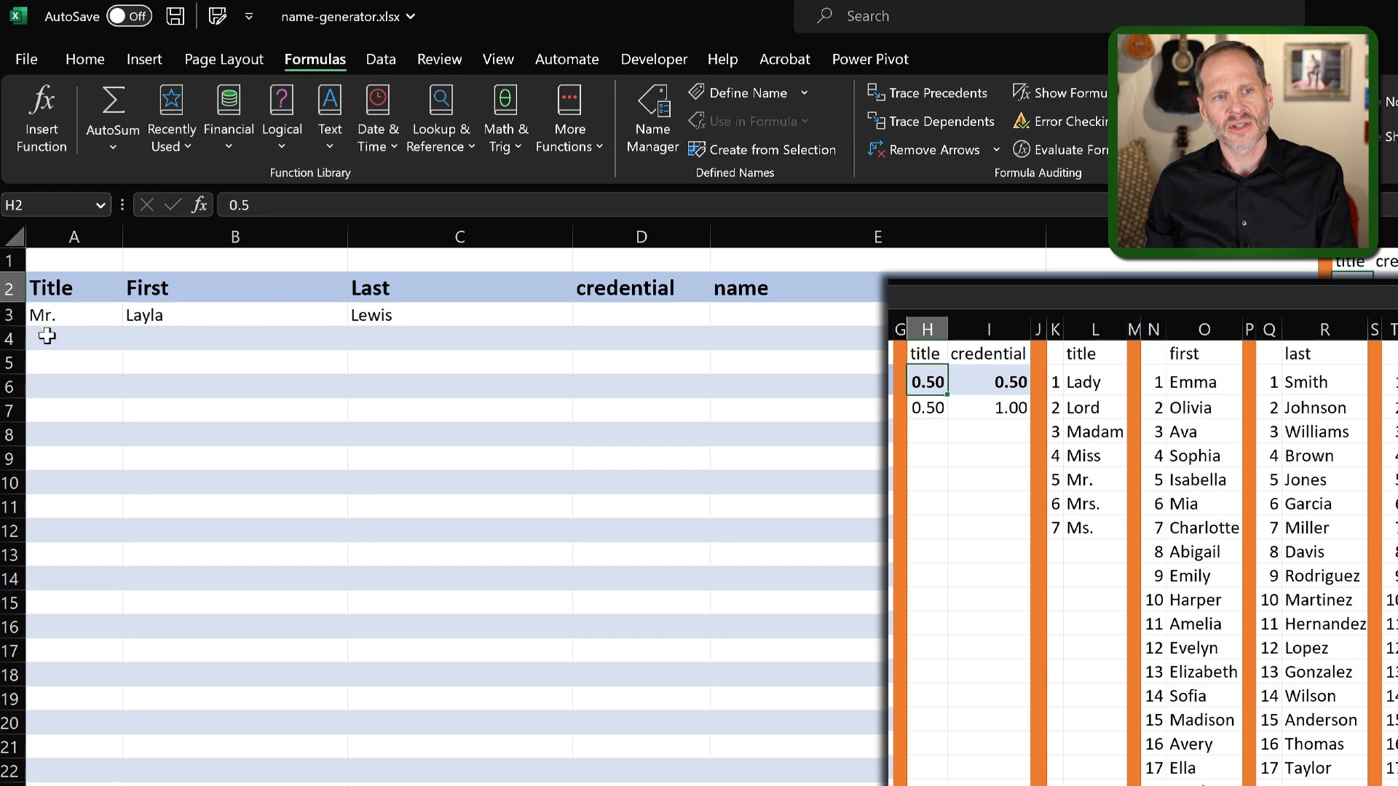
click(1001, 410)
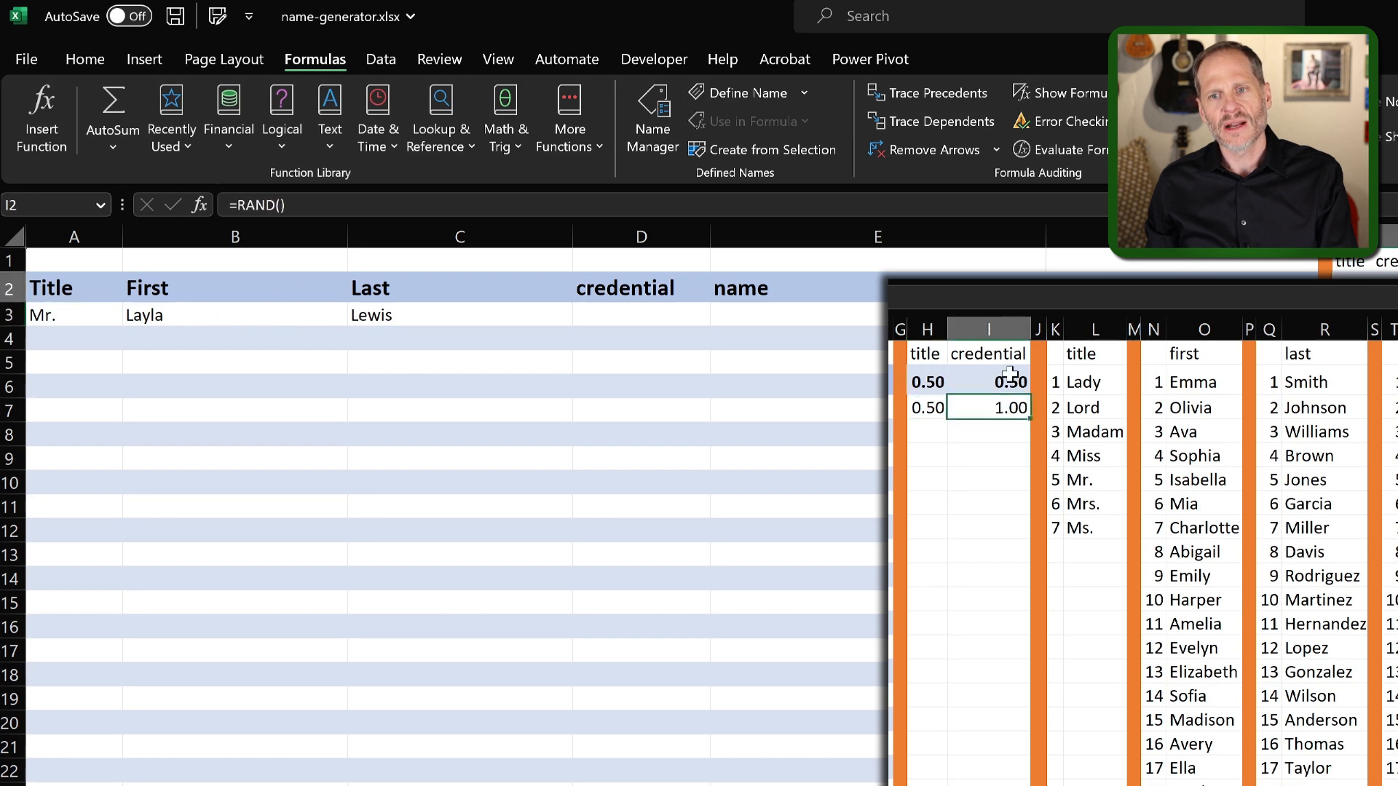
click(1007, 381)
Recalculate two more times, and examine whether H3 and I3 exceed the thresholds in H2:I2 after each recalculation.
key(F9)
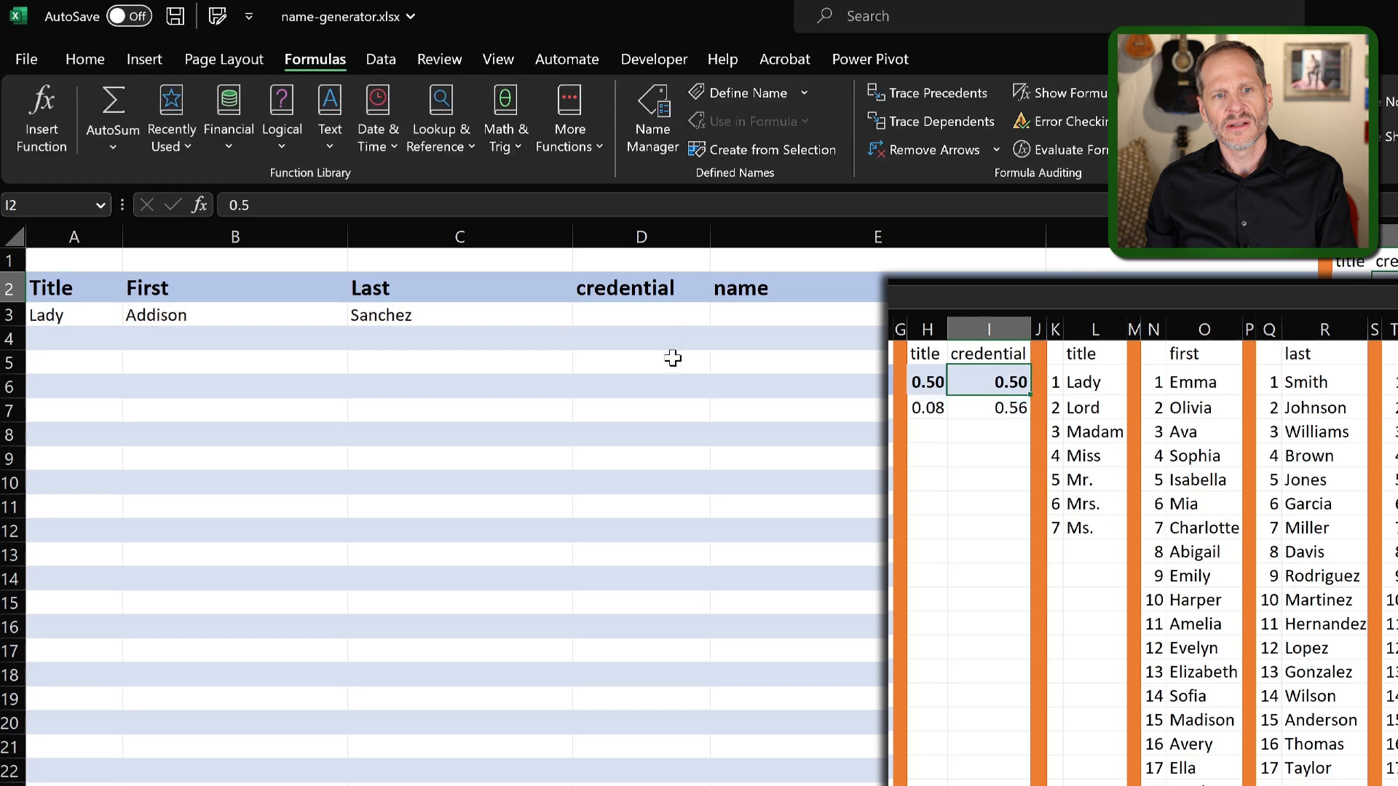
click(929, 407)
click(1009, 407)
key(F9)
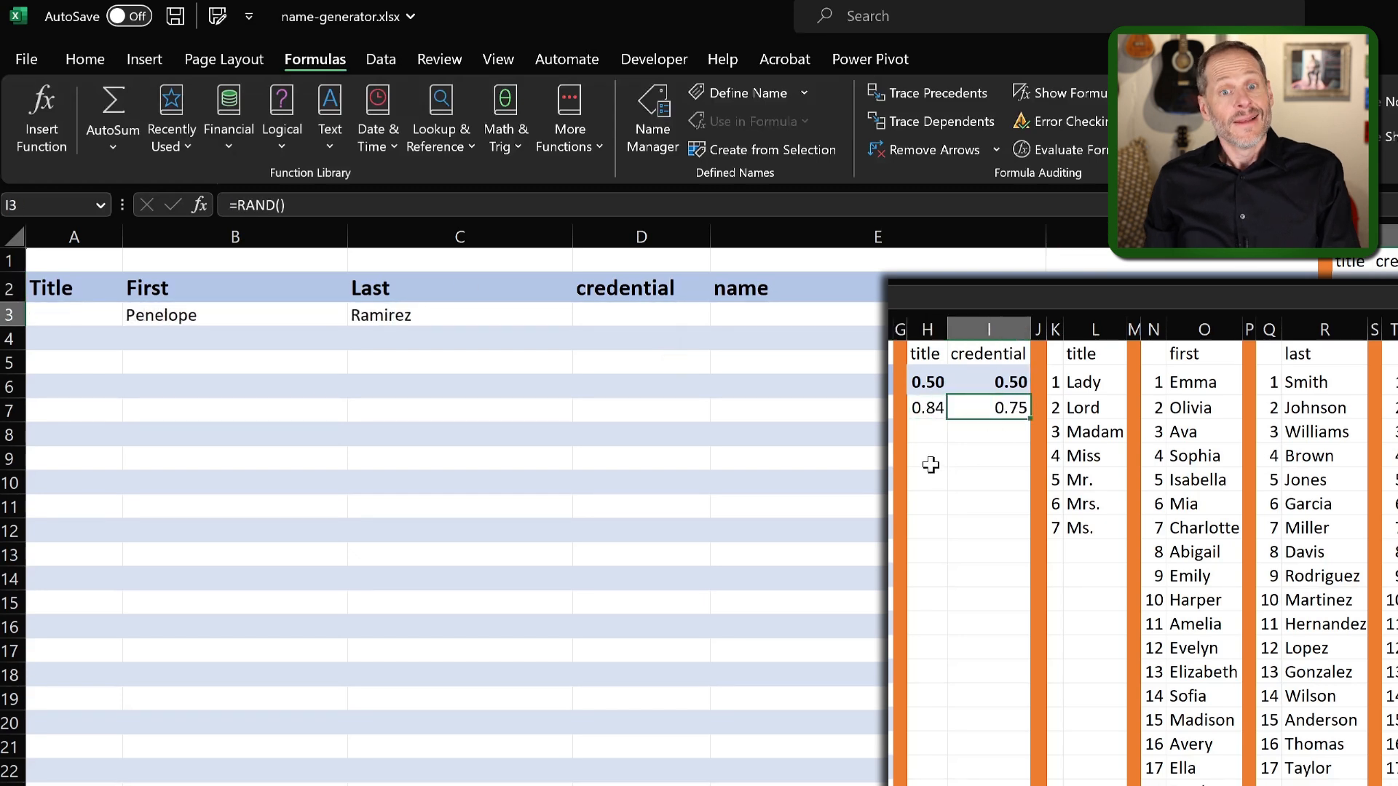
click(940, 408)
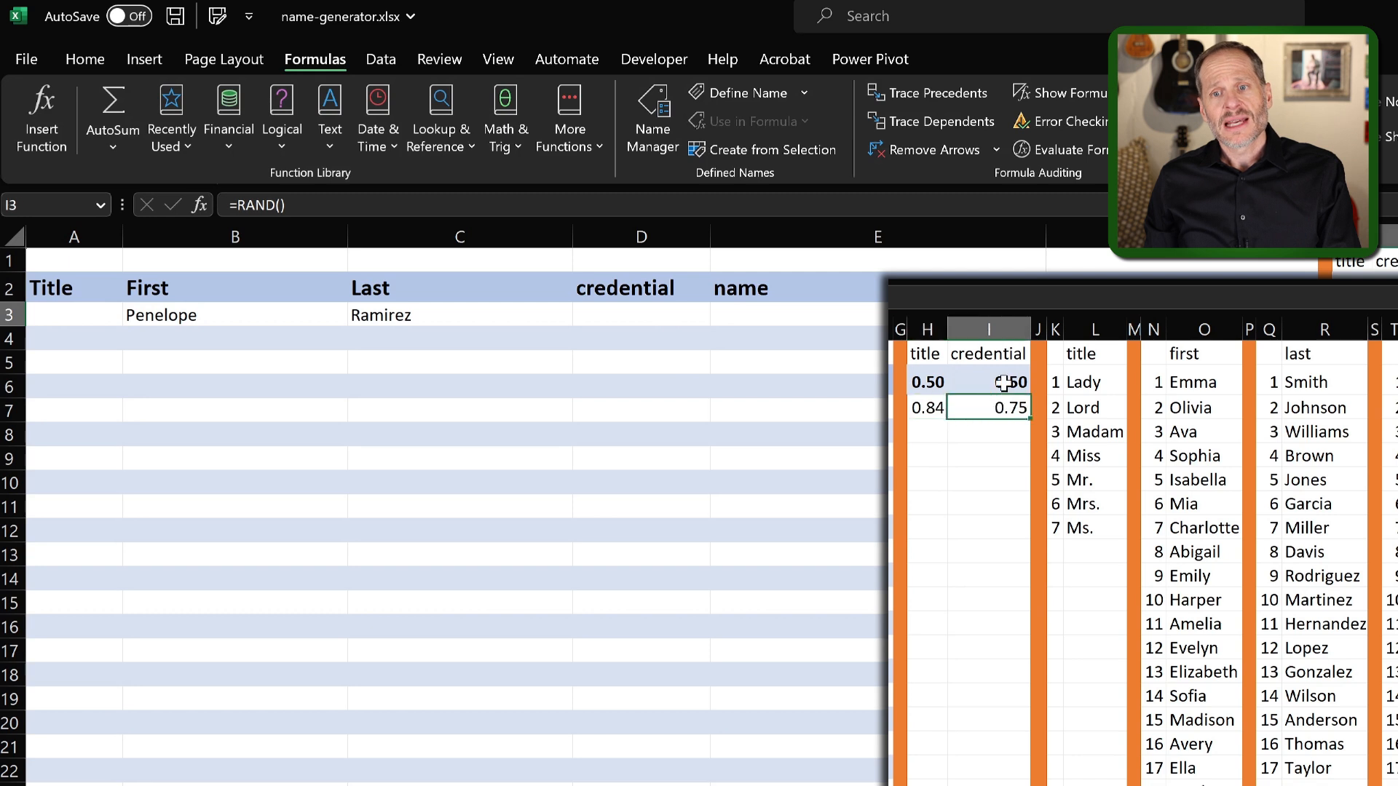
drag(1009, 382, 925, 382)
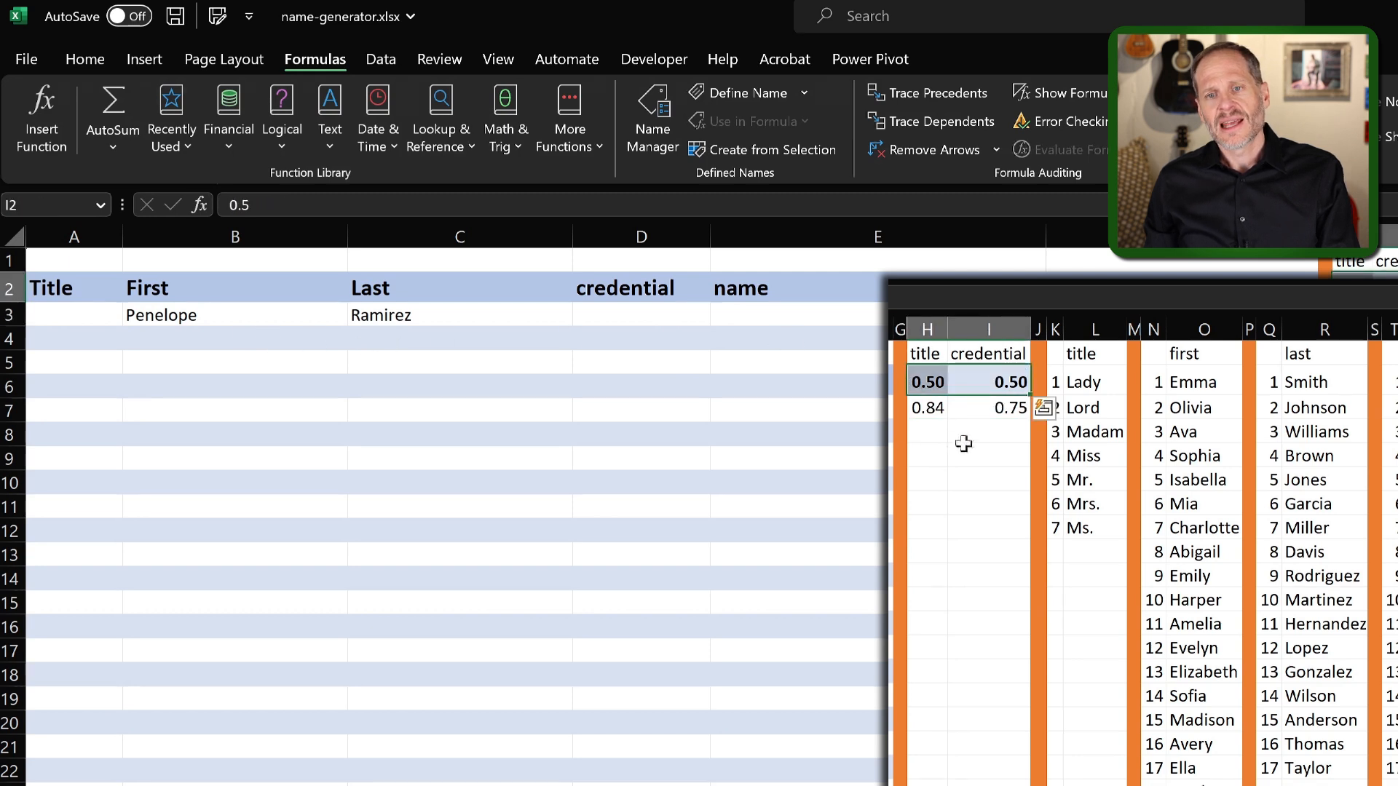
Recalculate until row 3 has both a title and a credential, and compare H3 with H2 and I3 with I2.
key(F9)
key(F9)
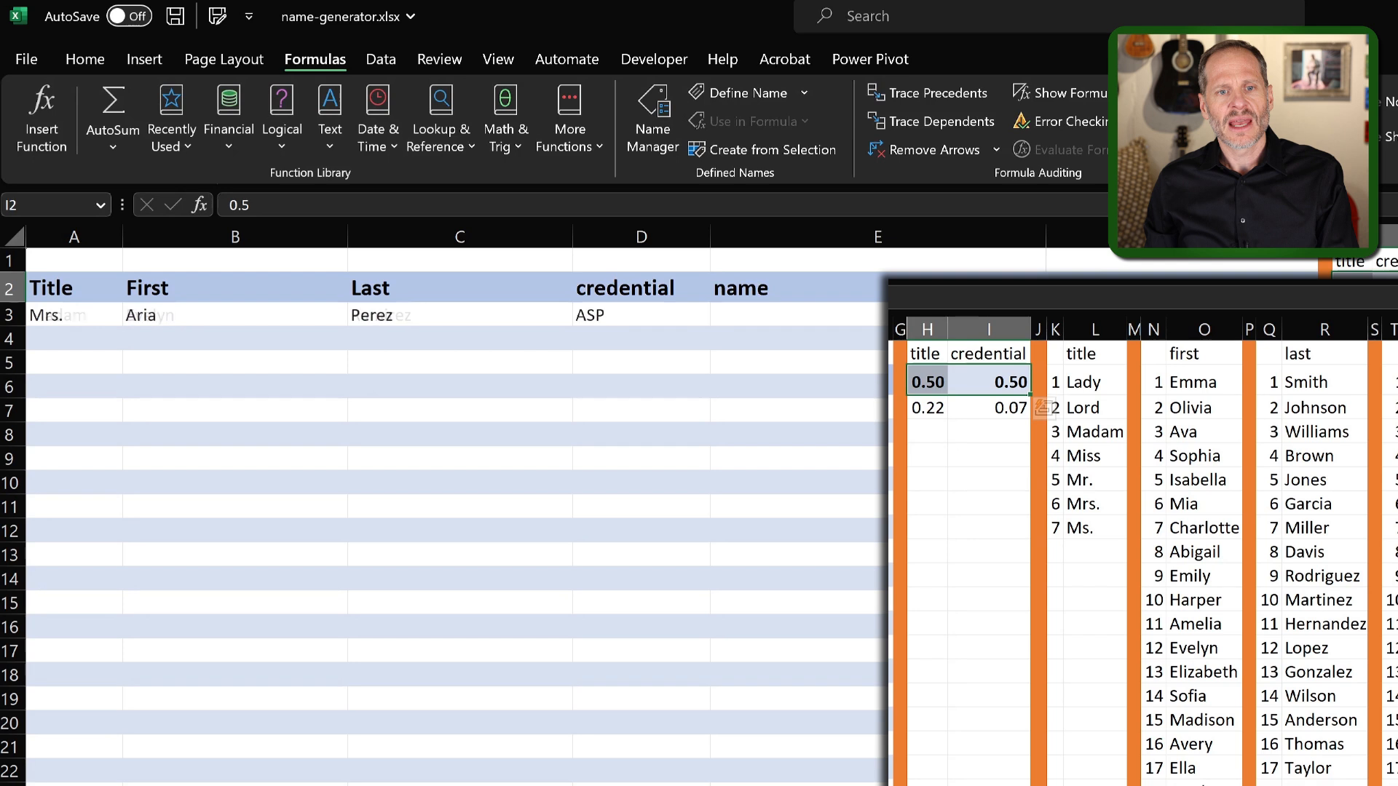
click(923, 410)
click(926, 382)
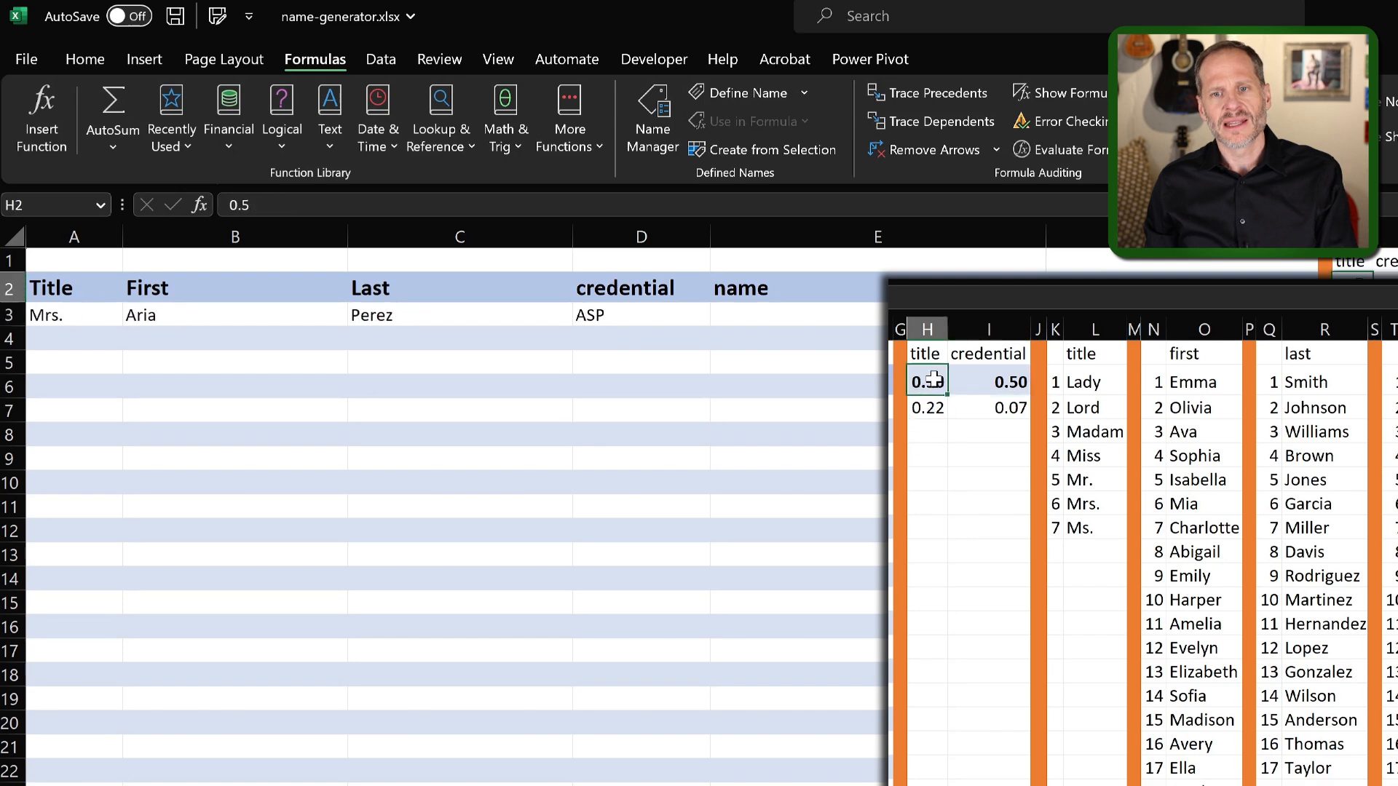
click(1010, 410)
click(1007, 381)
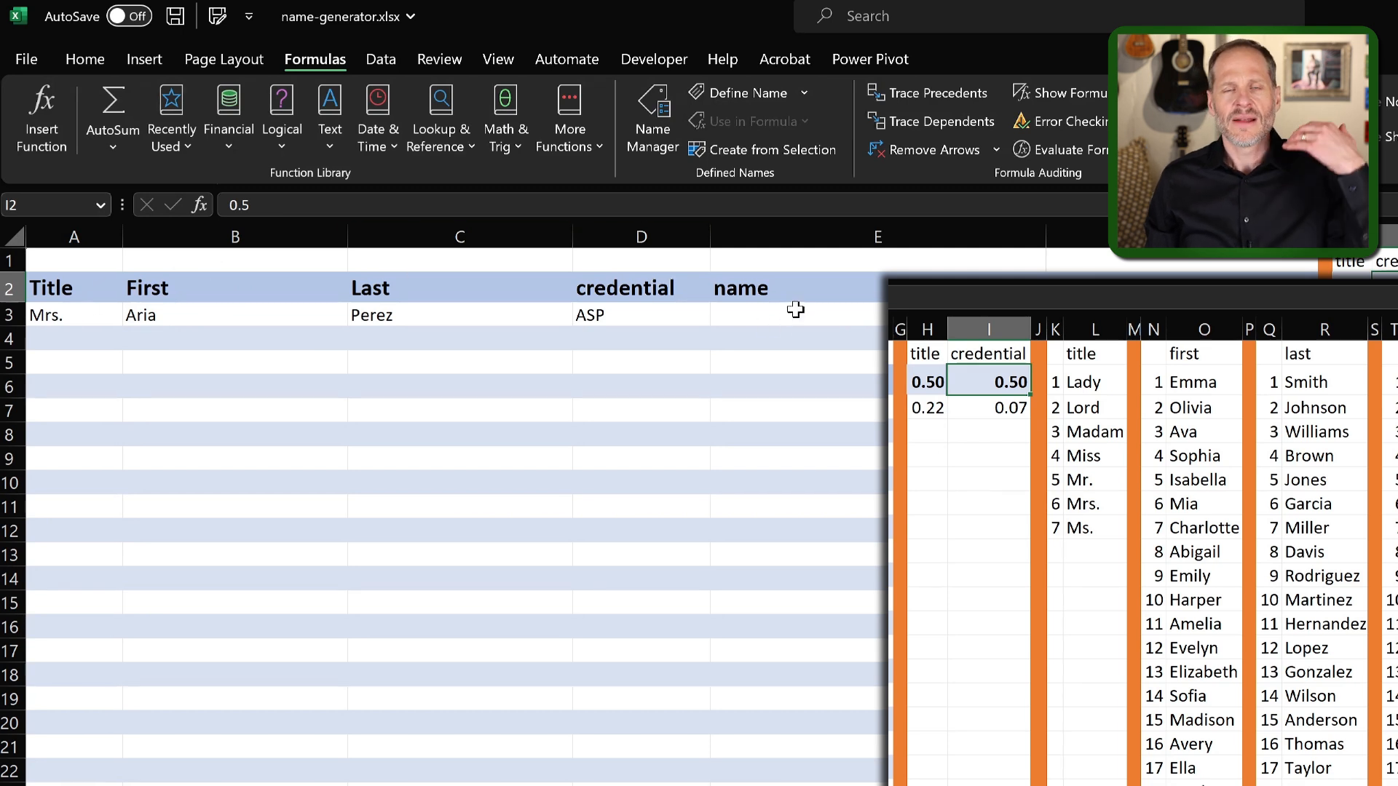
Start an IFS formula in the name cell E3 with an AND function as its first logical test.
click(793, 309)
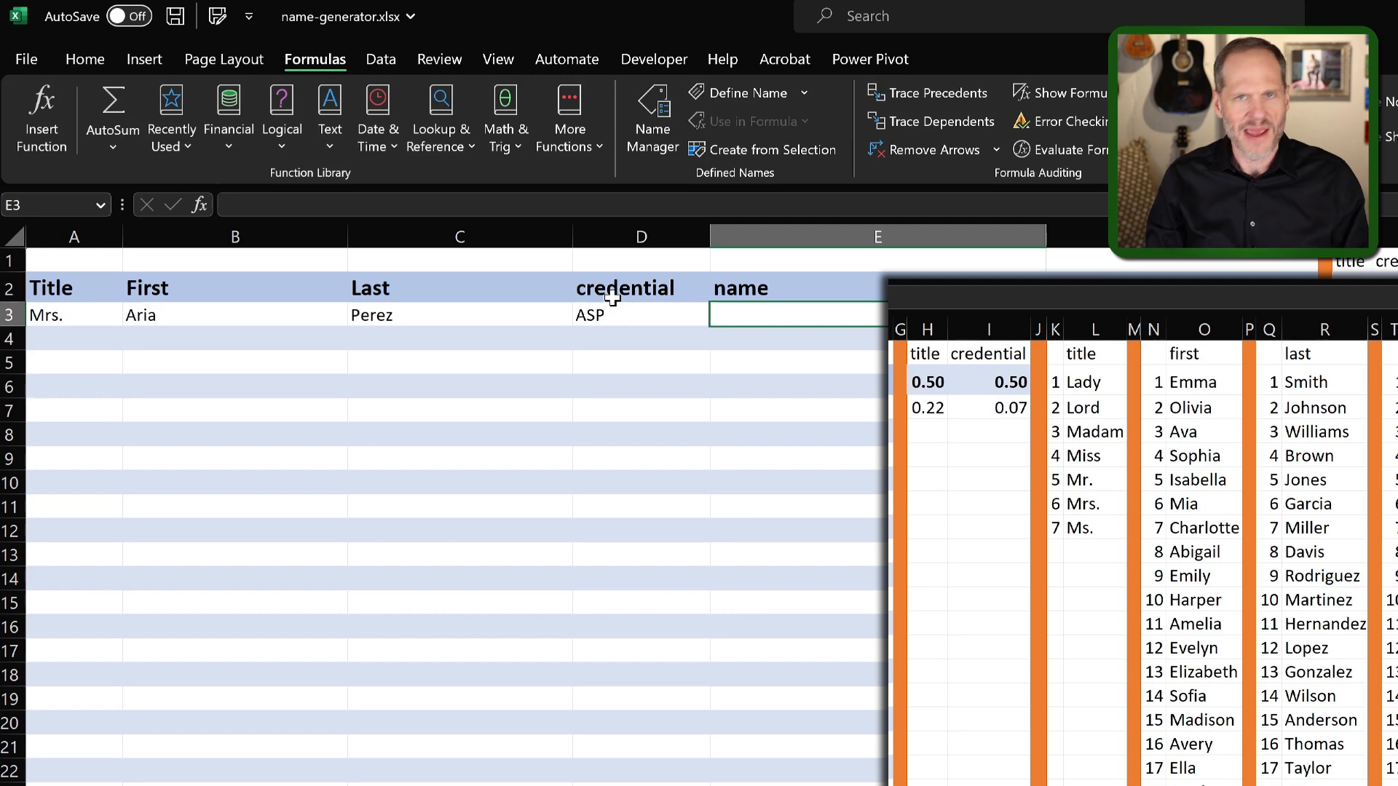
text(=ifs)
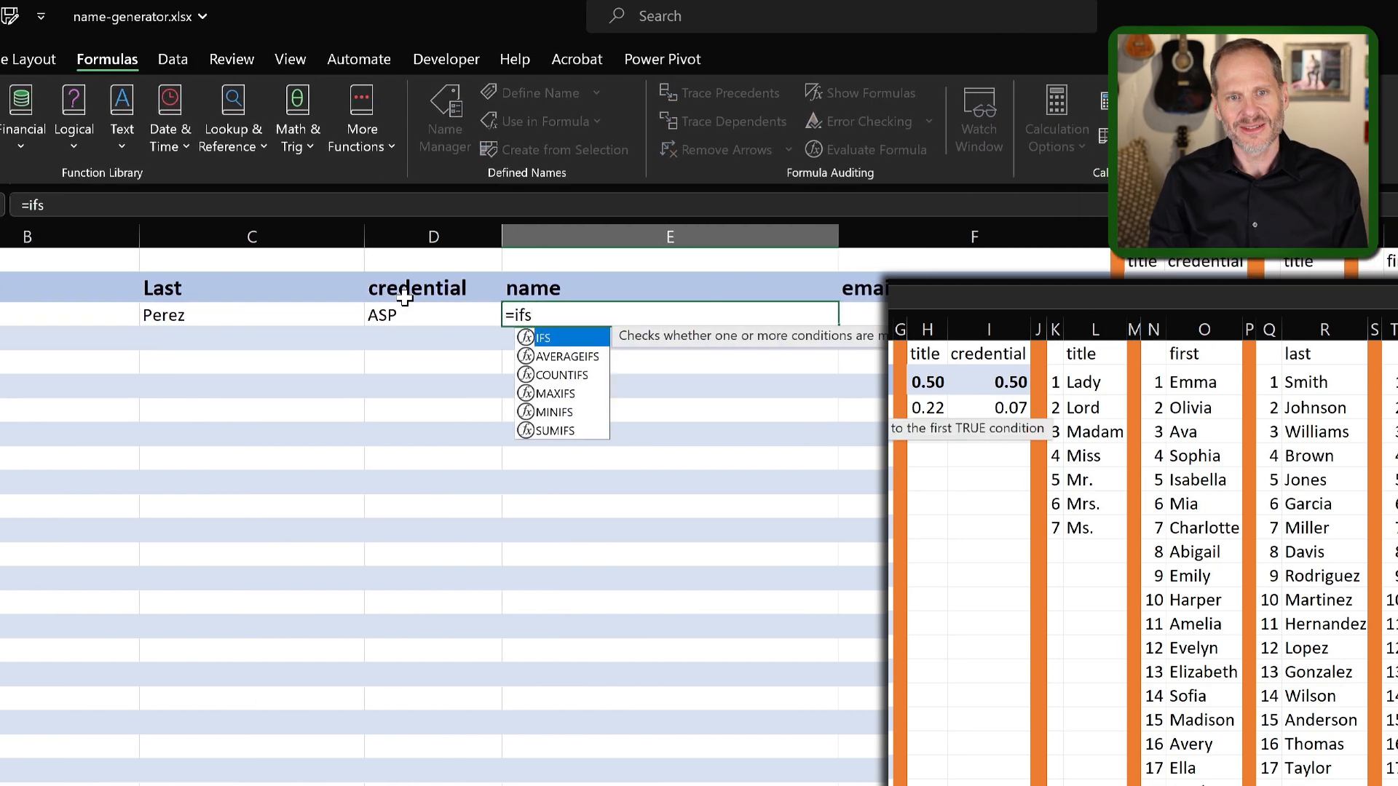
key(Tab)
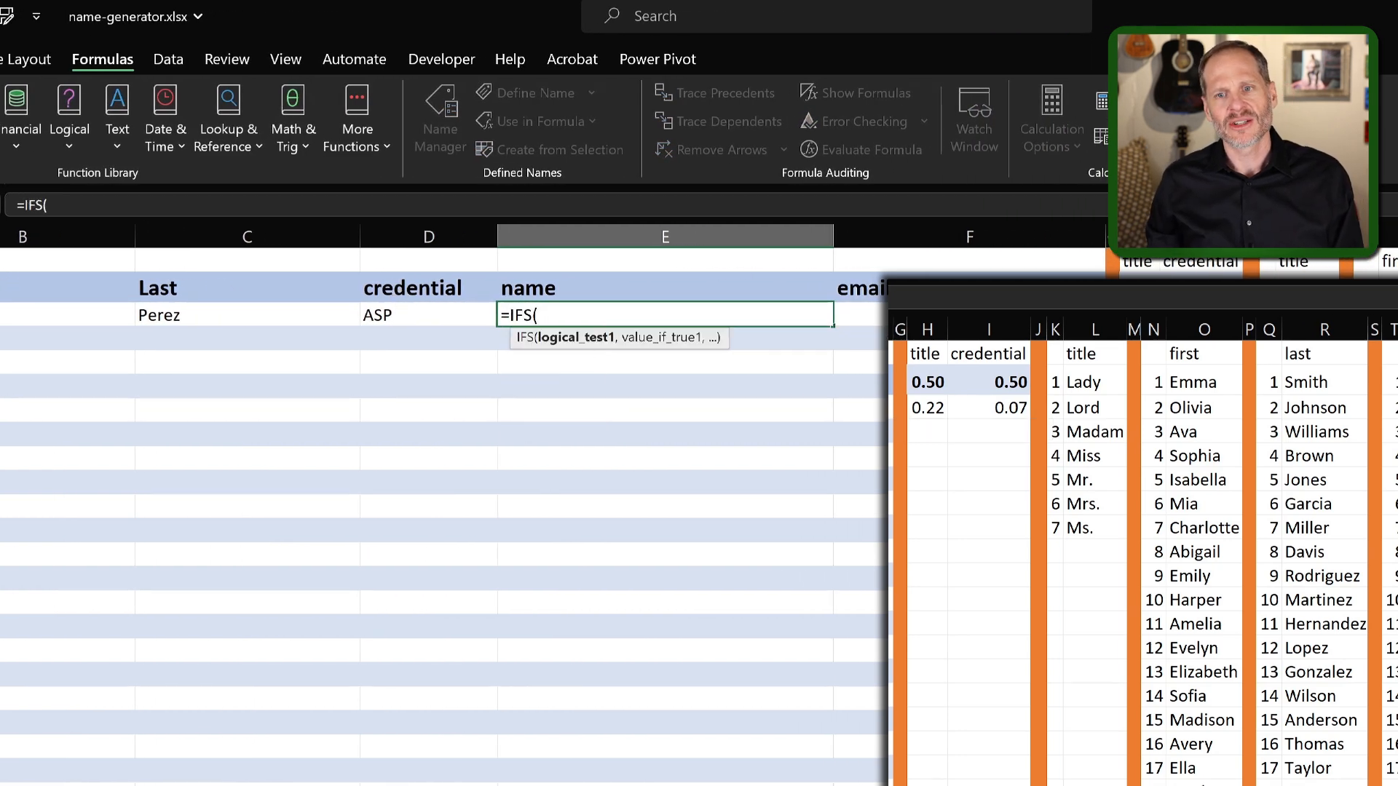
text(AN)
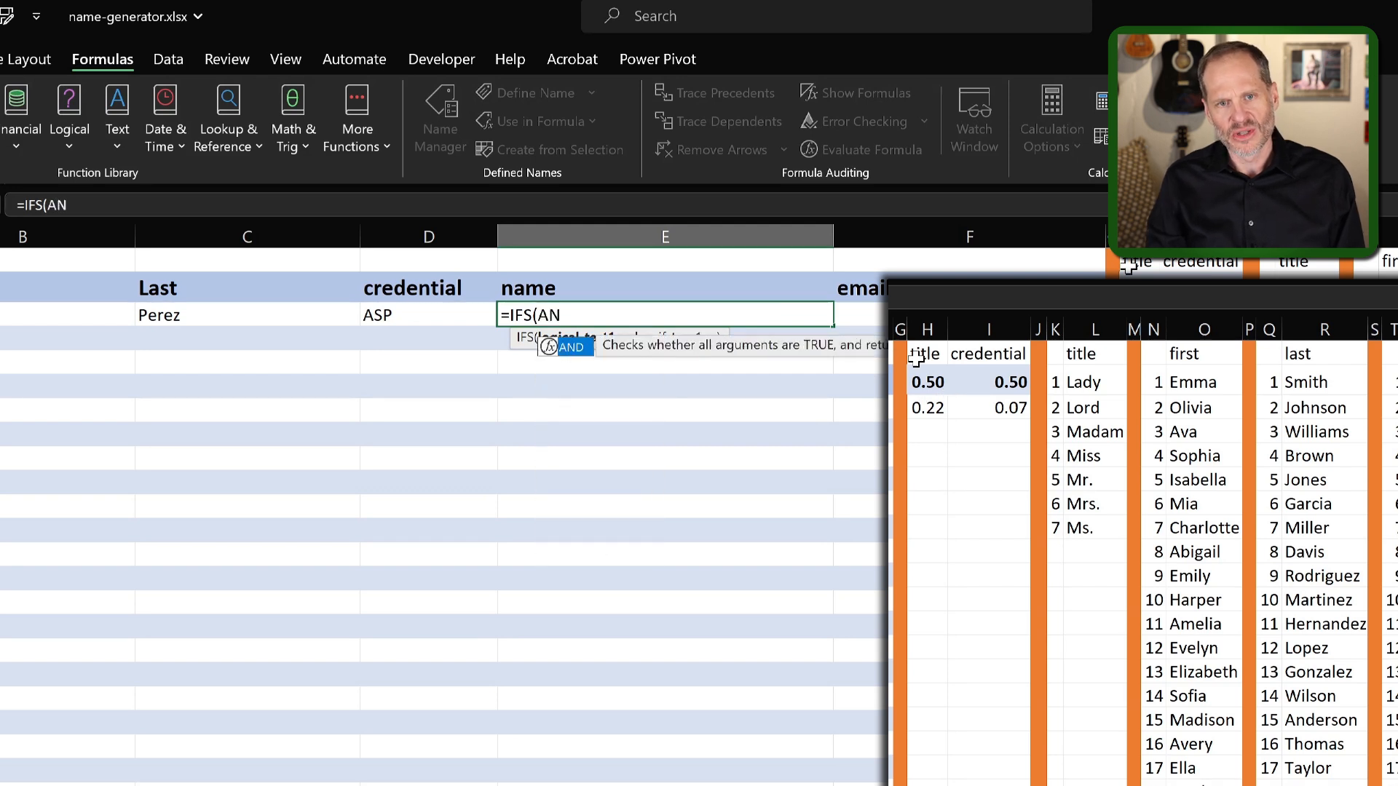
text(d)
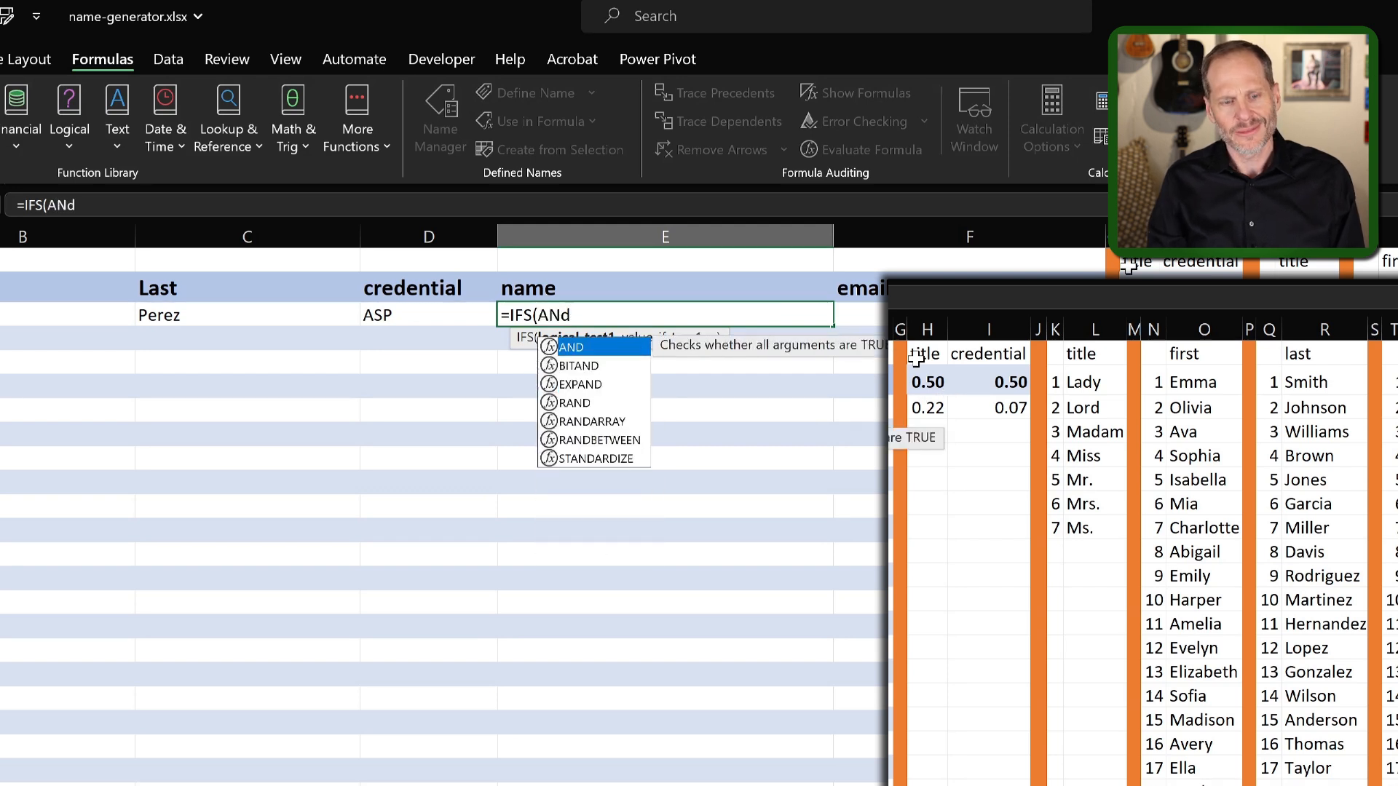
key(Tab)
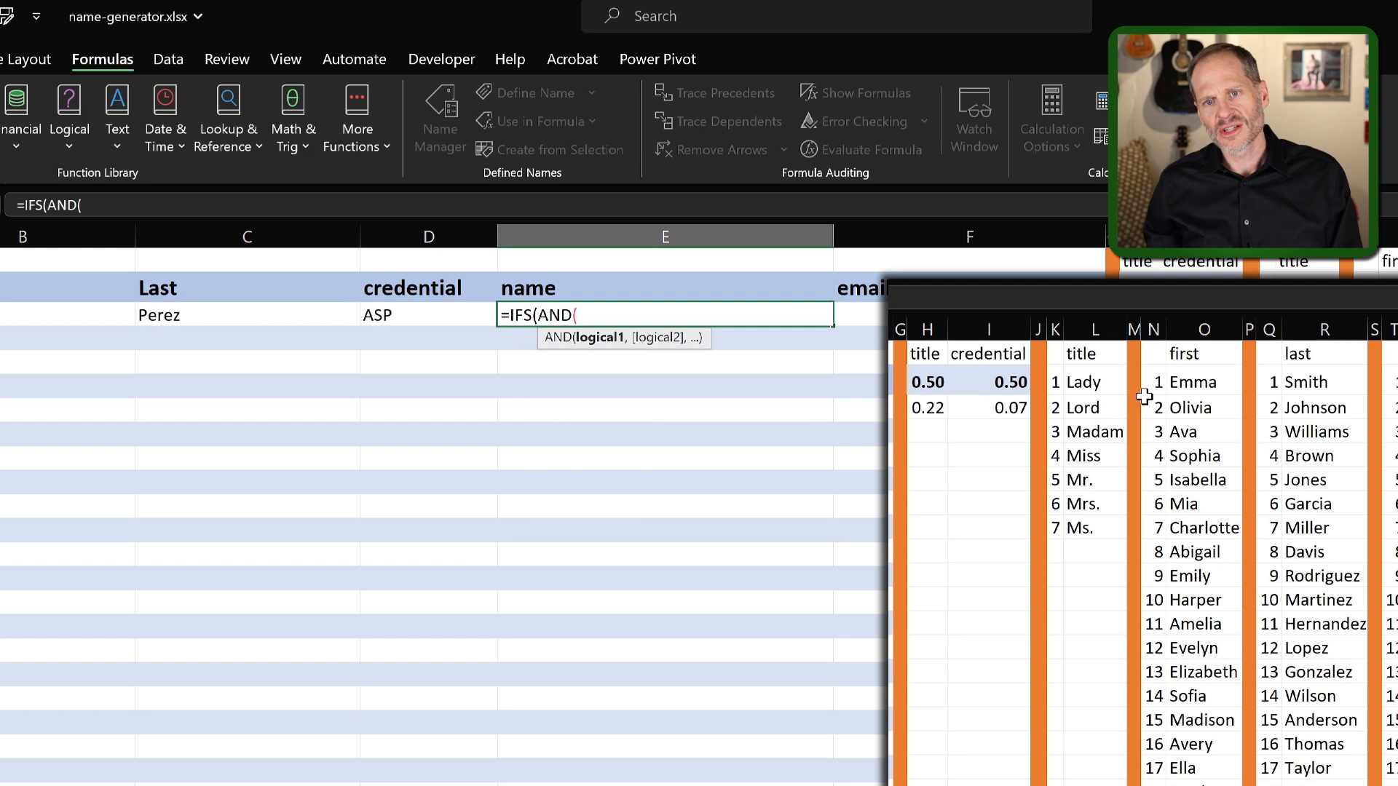
Give the AND test the conditions H3<$H$2 and I3<$I$2, with absolute references to both thresholds.
click(939, 416)
text(<)
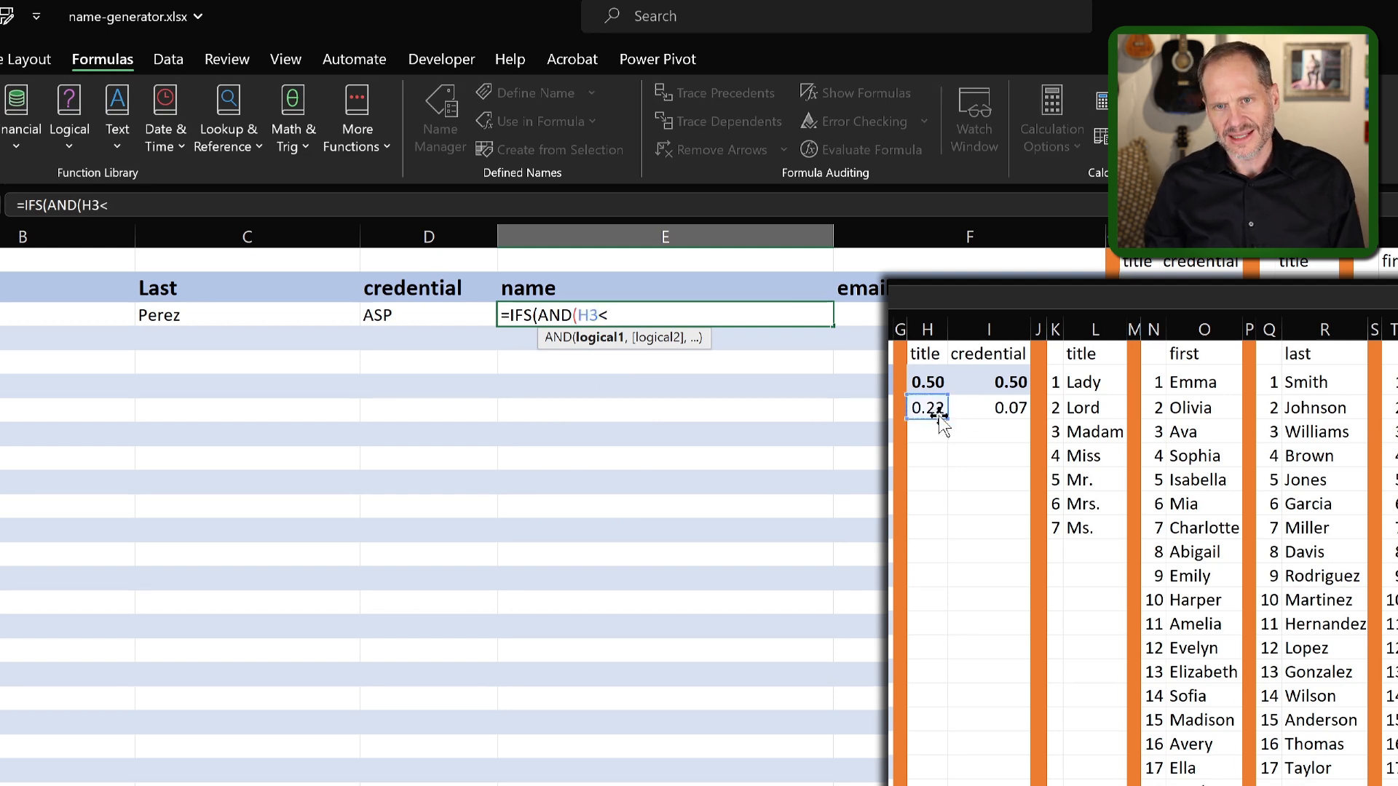
click(921, 377)
key(F4)
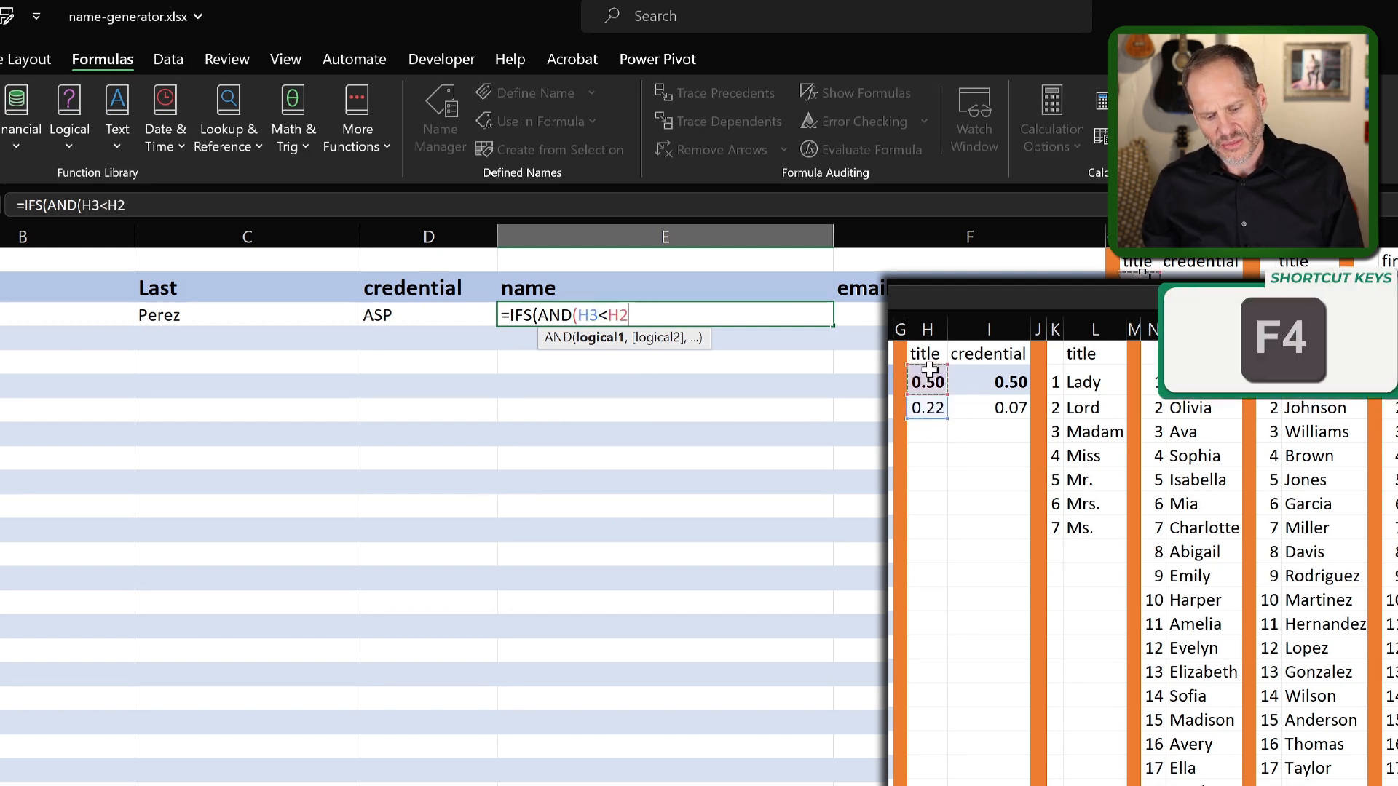
text(,)
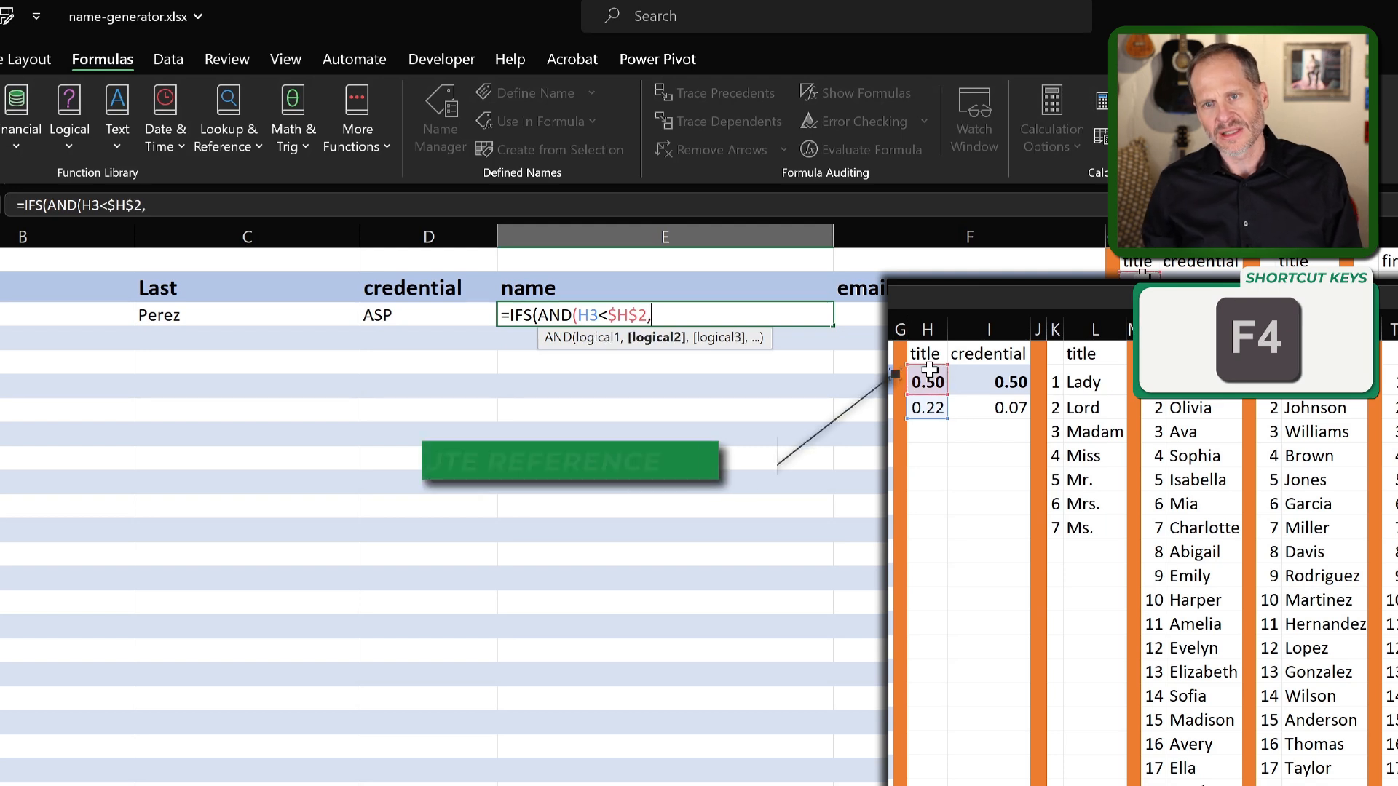
click(1025, 413)
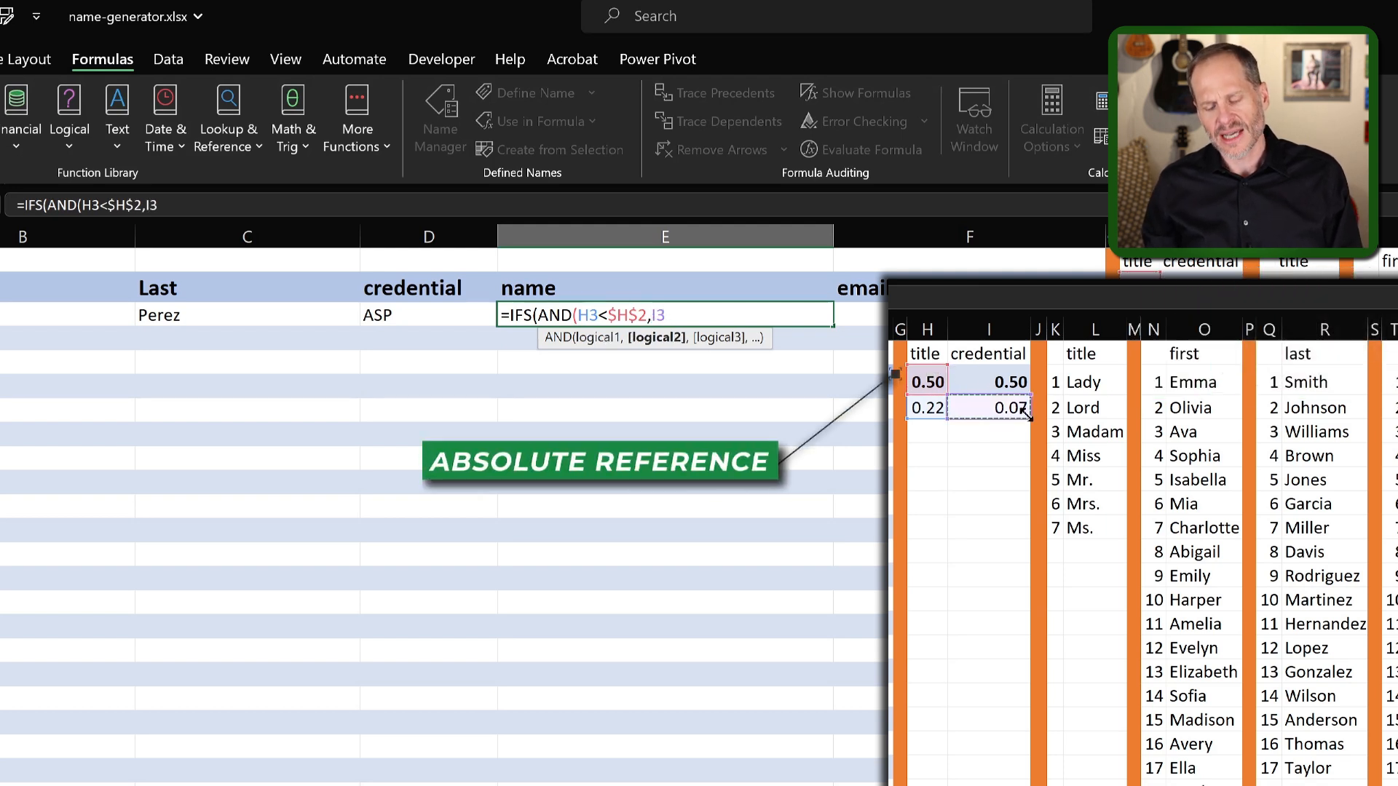
text(<)
click(1008, 381)
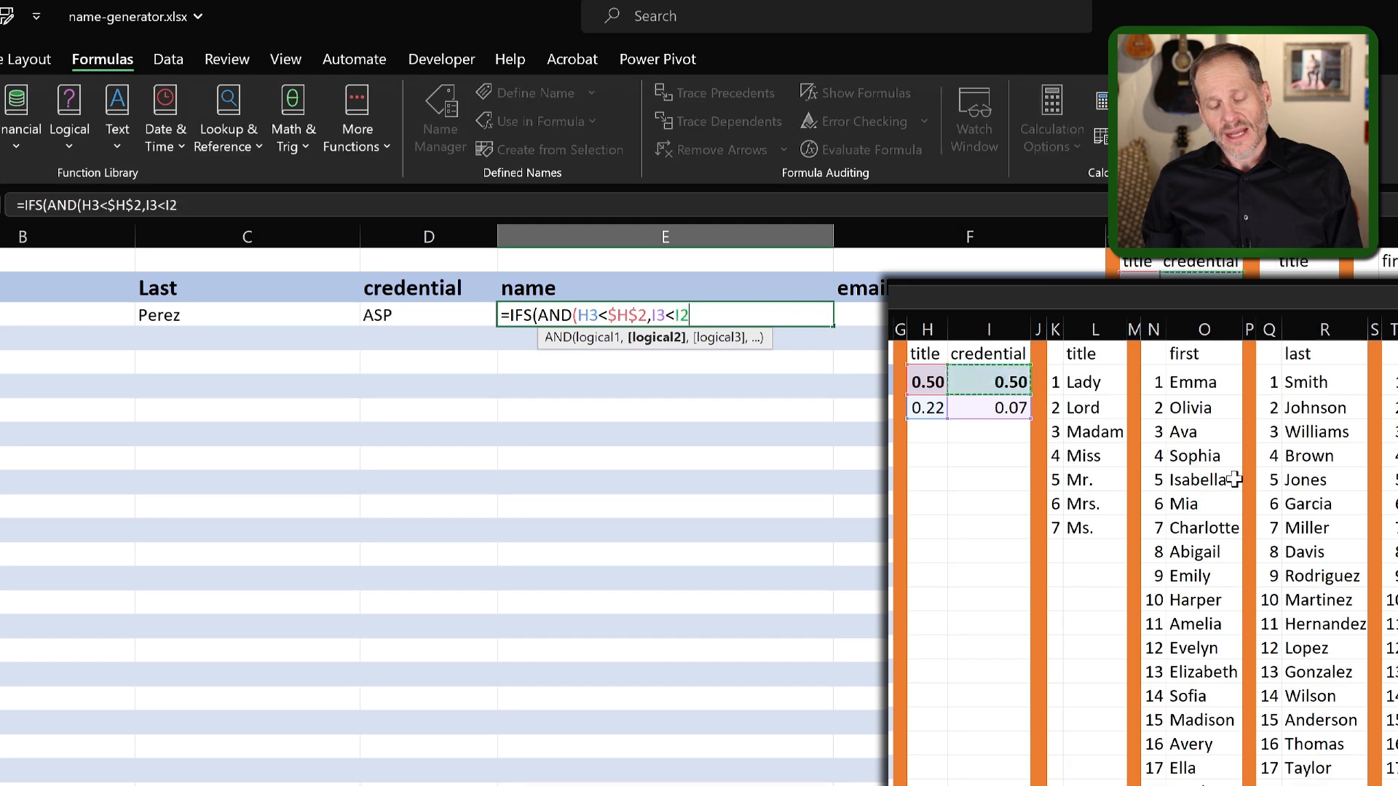
key(F4)
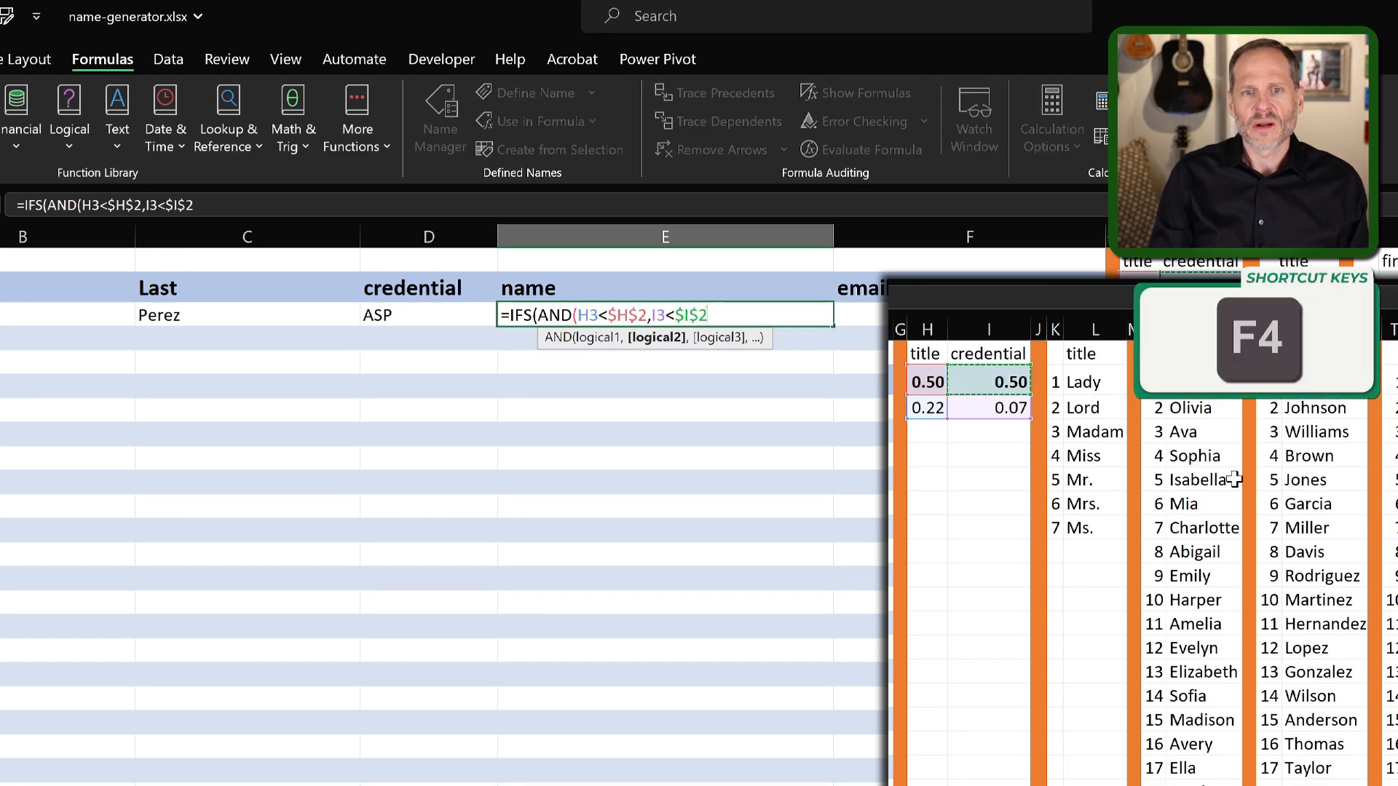
Close the AND test and return TEXTJOIN(" ",TRUE,A3:D3) as the first value, joining title, first name, last name and credential.
text(),)
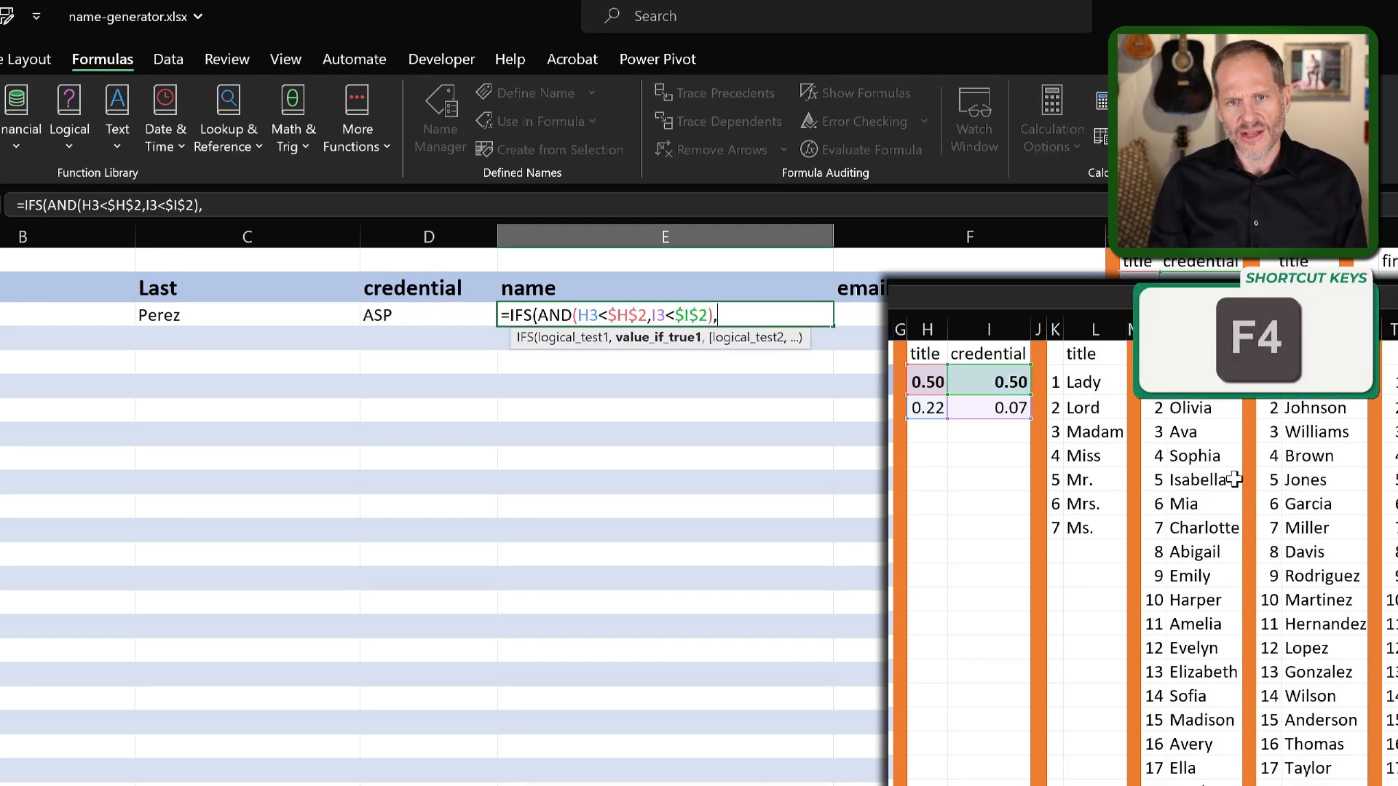
text(textjoin()
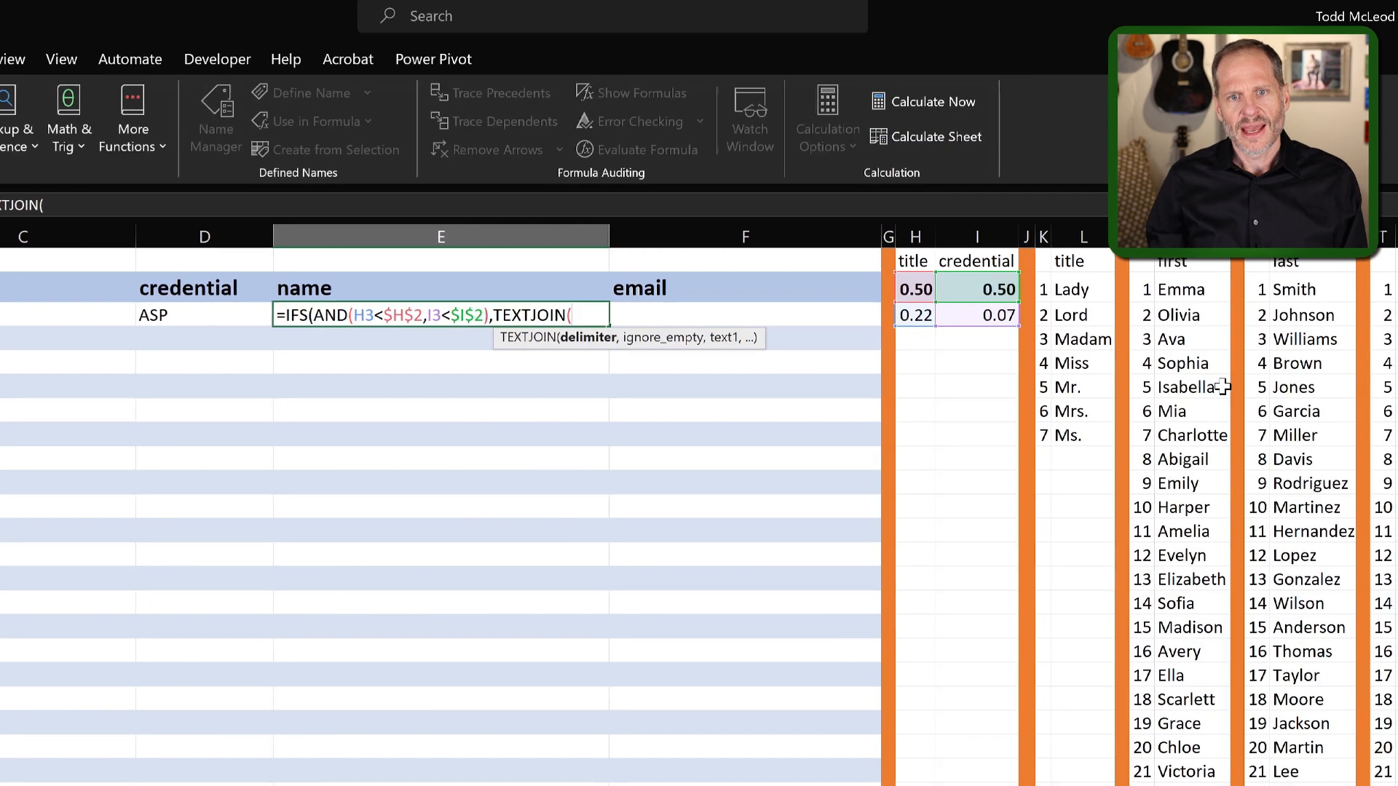
text(" ",)
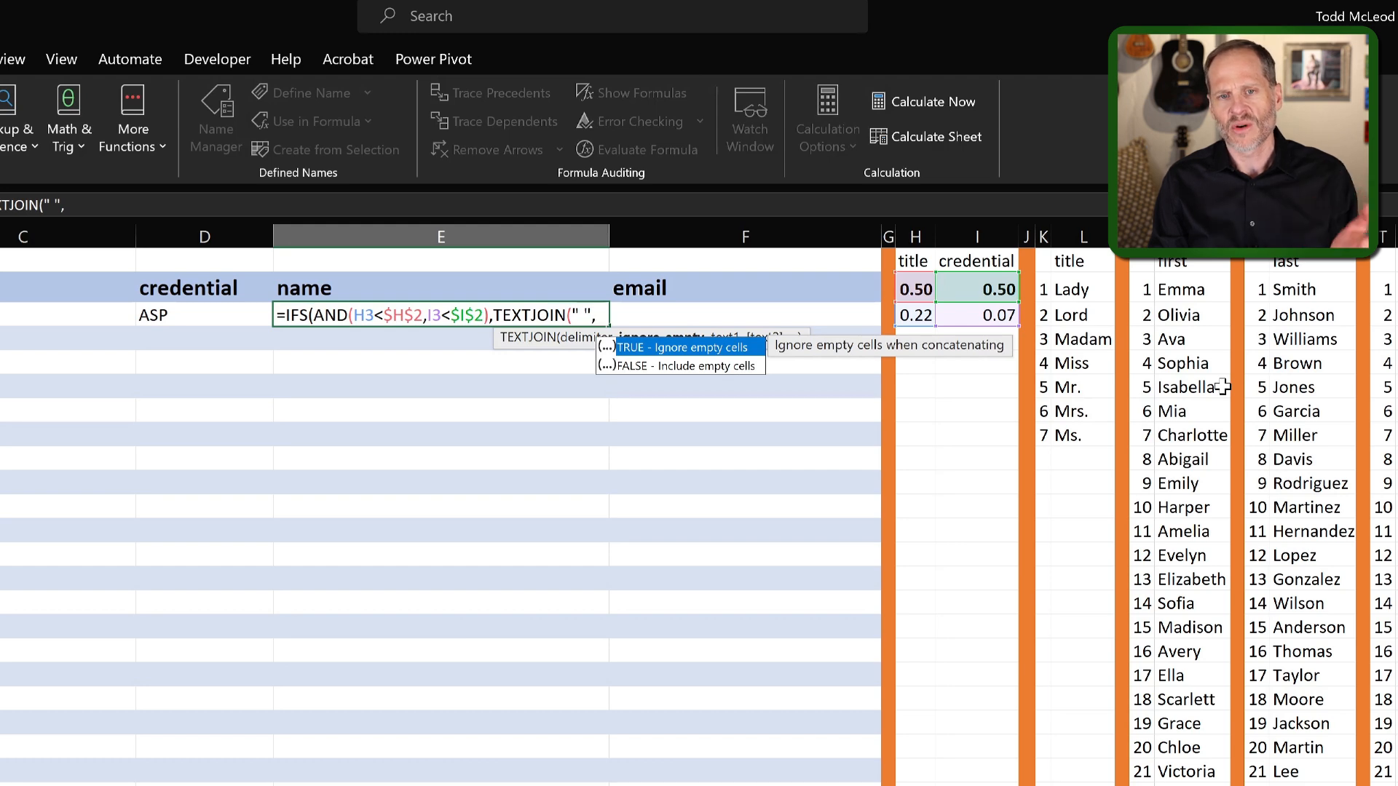
text(TRUE,)
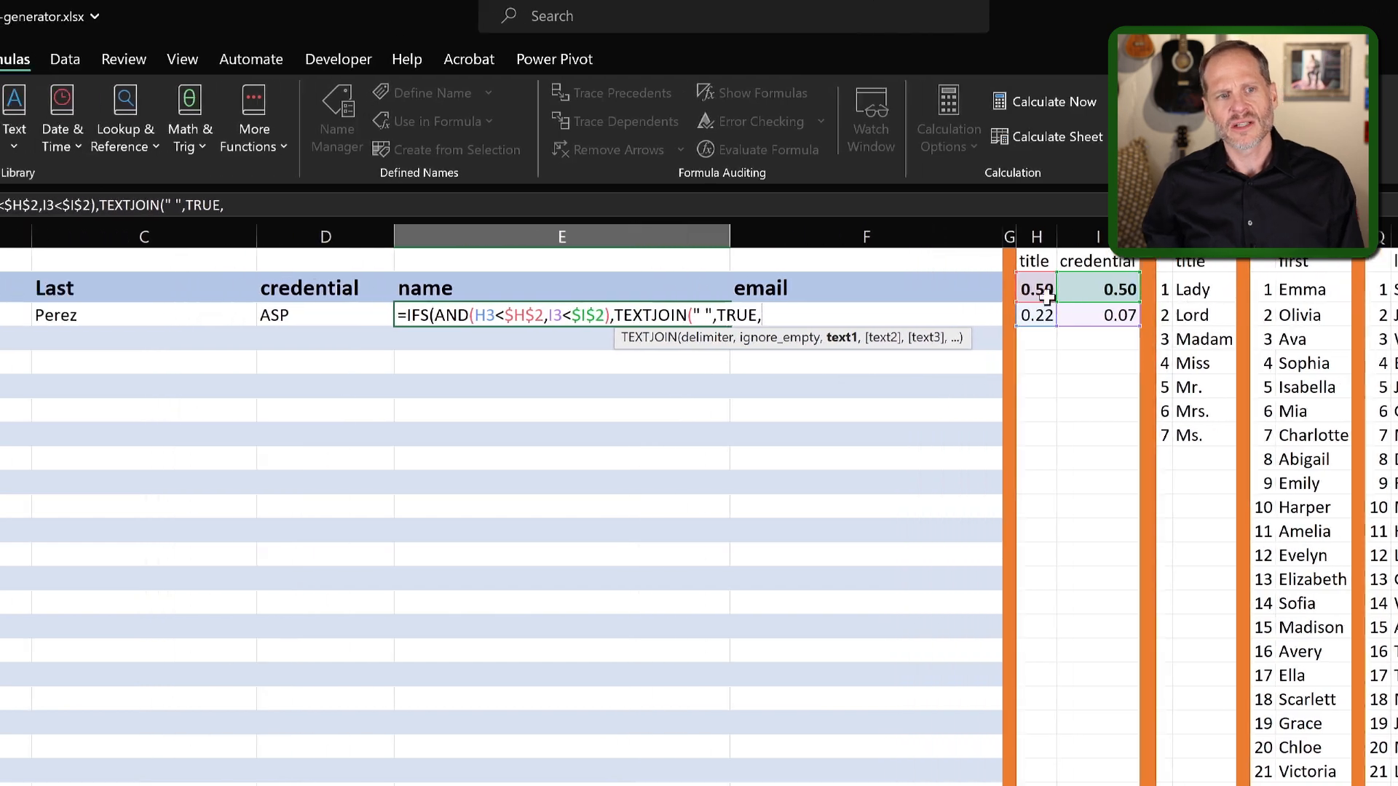
click(58, 315)
drag(158, 314, 593, 313)
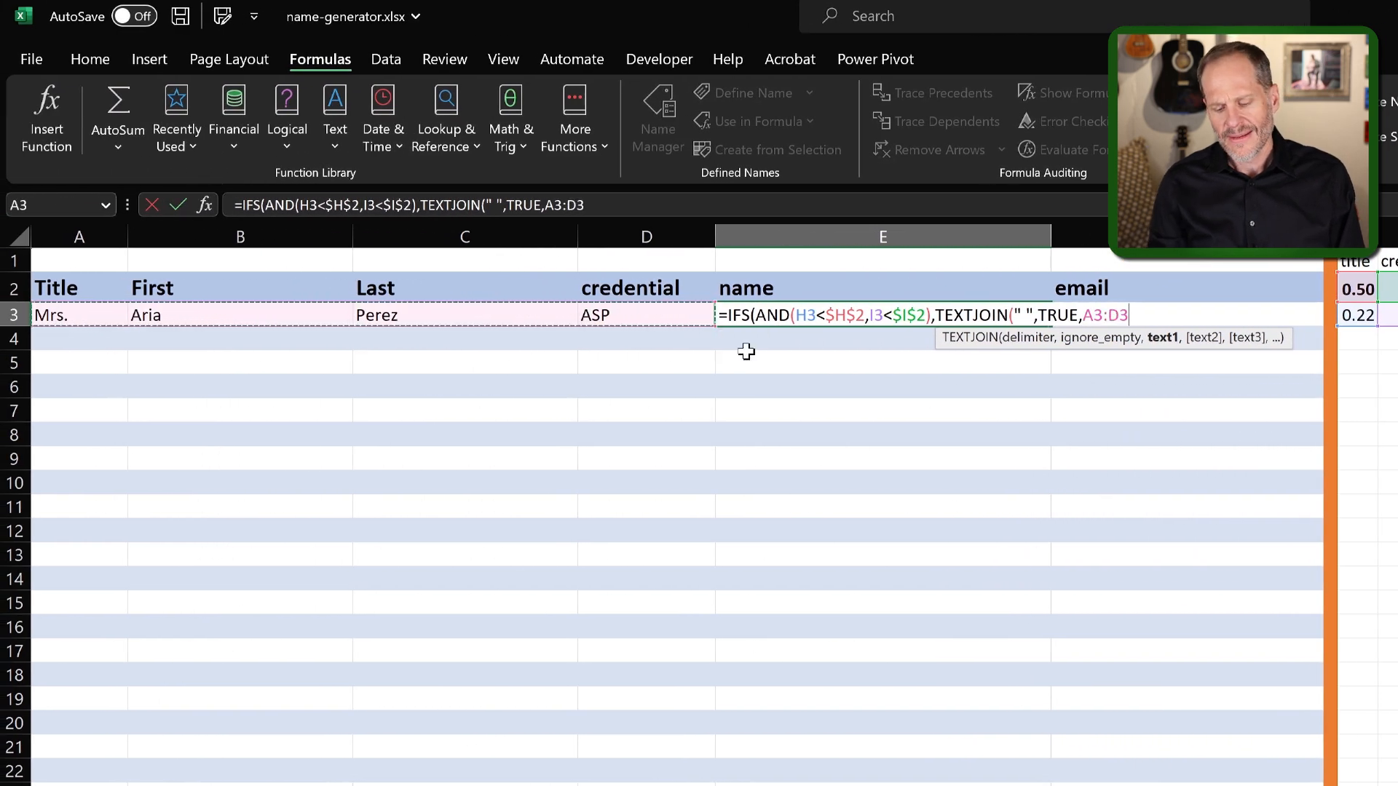
text())
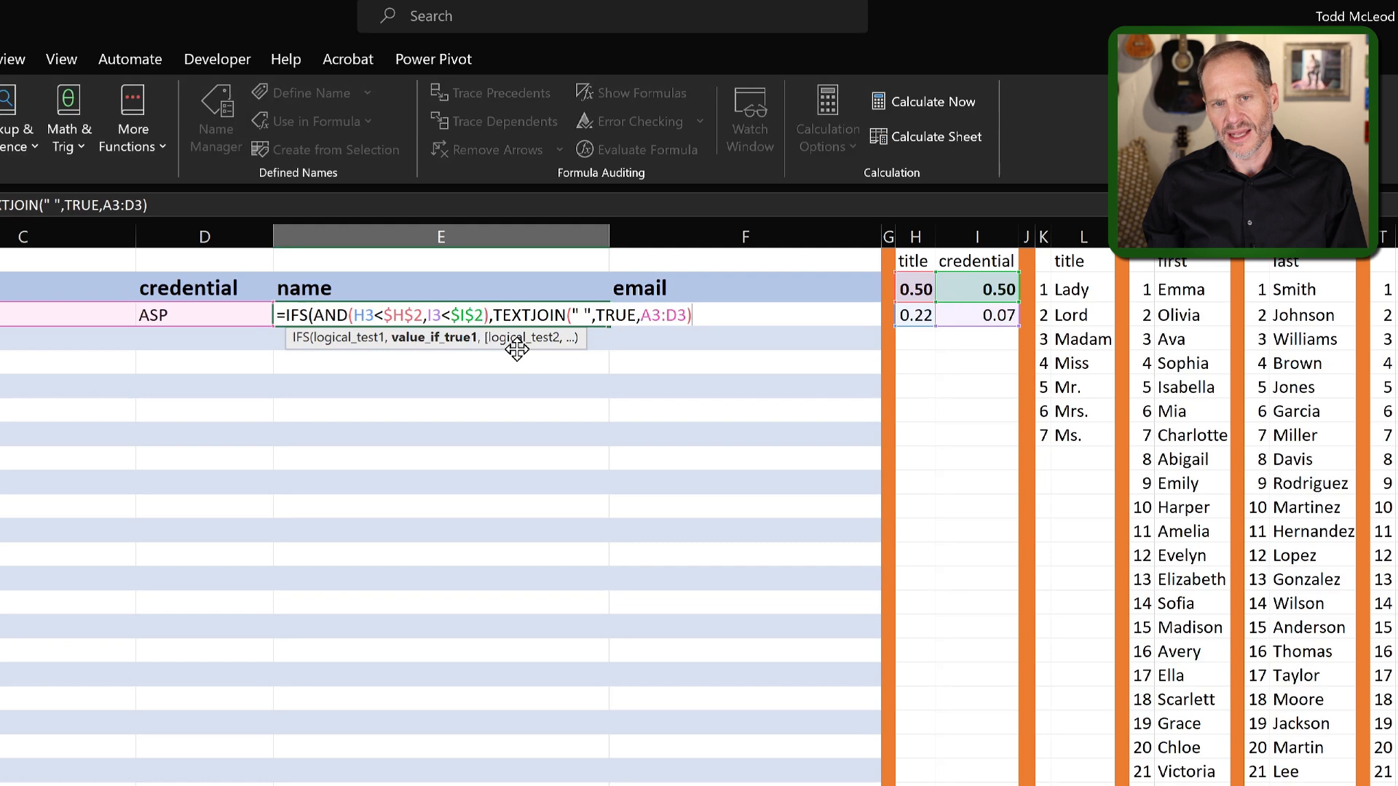
Add H3<$H$2 as the second logical test of the IFS formula, with an absolute reference to the title threshold.
text(,)
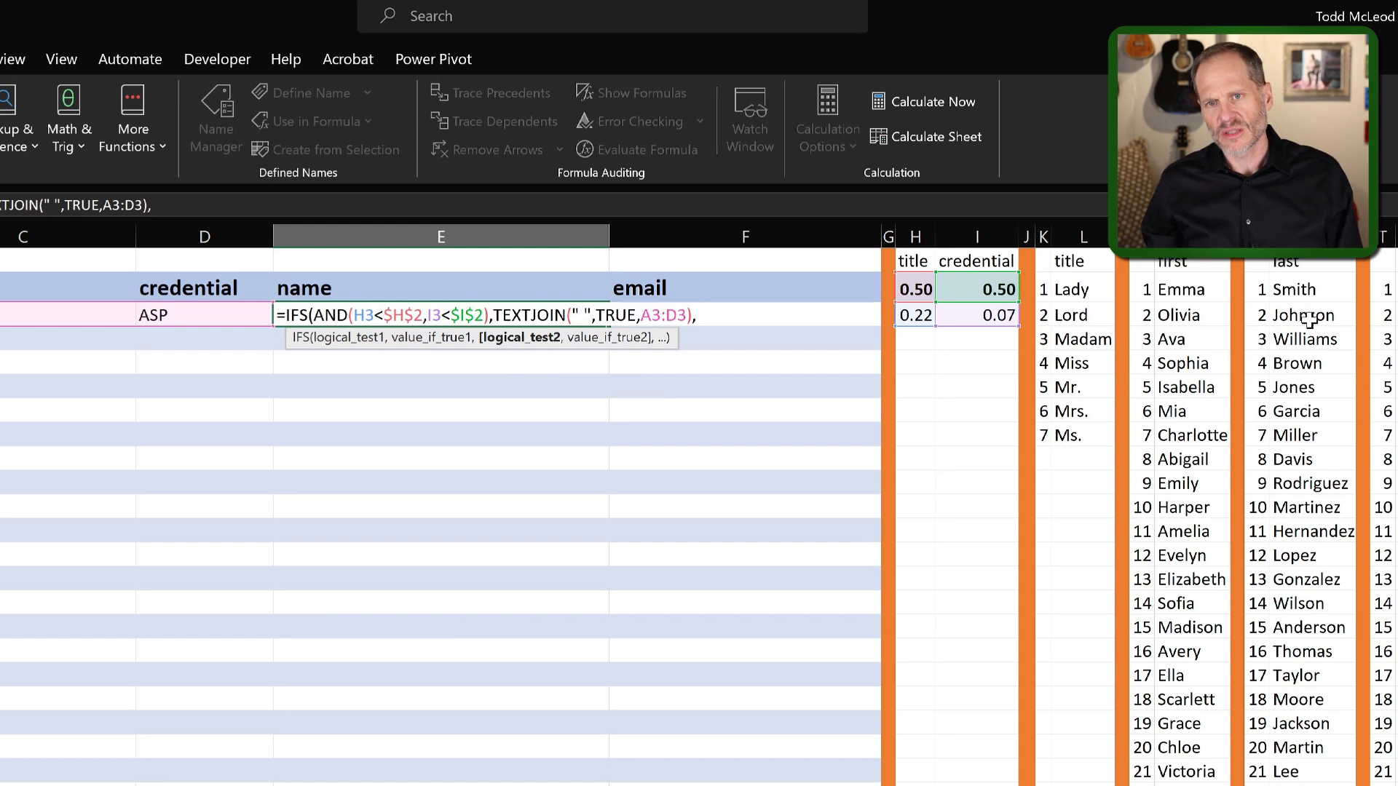
click(928, 320)
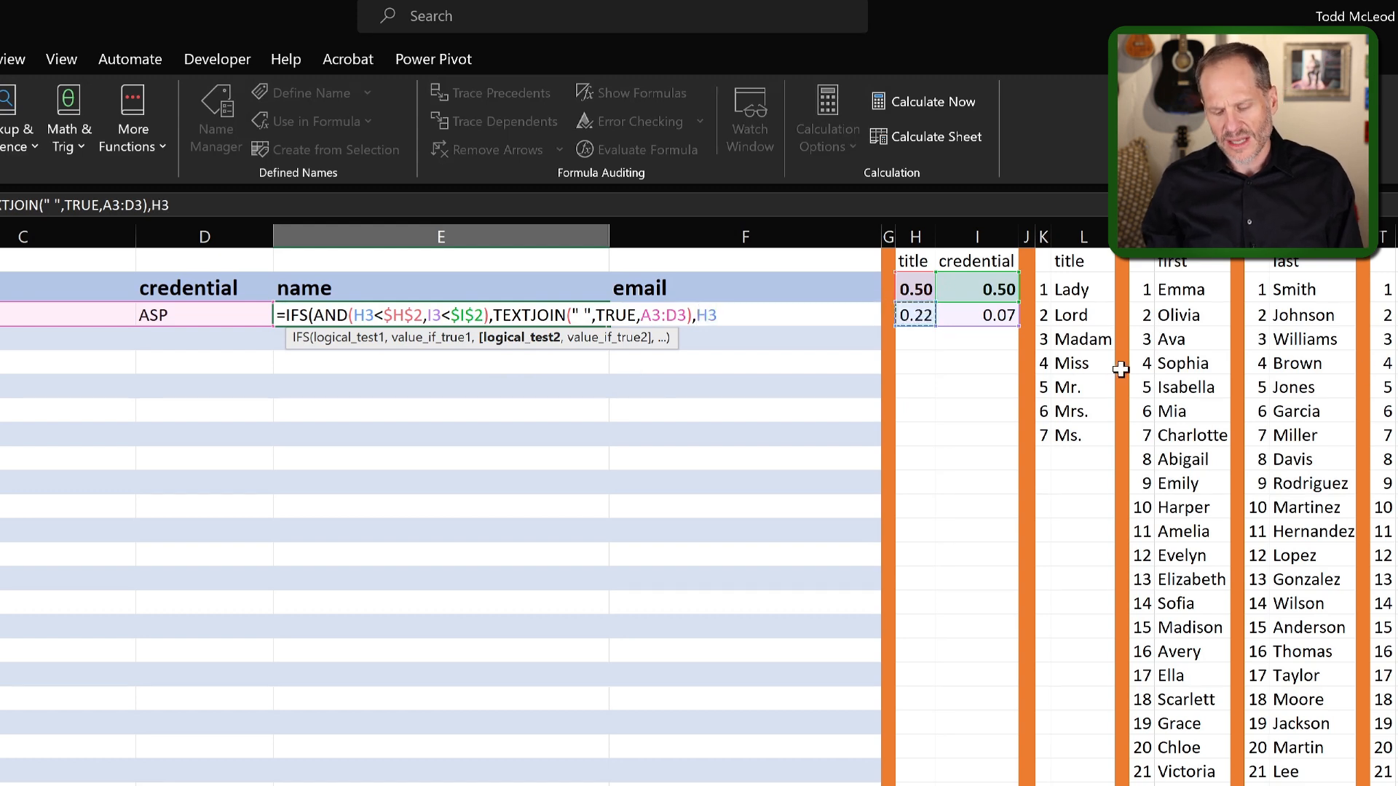
text(<)
click(915, 289)
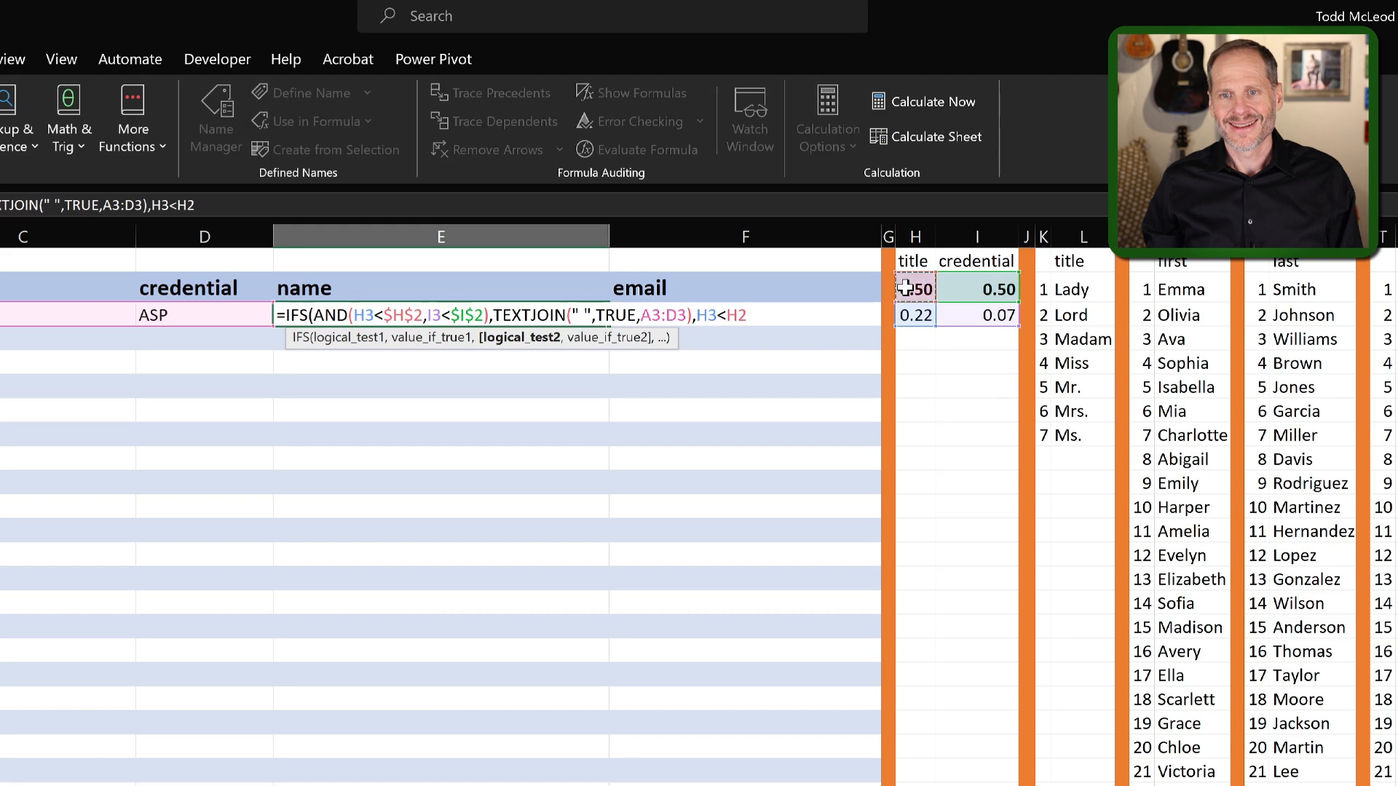
key(F4)
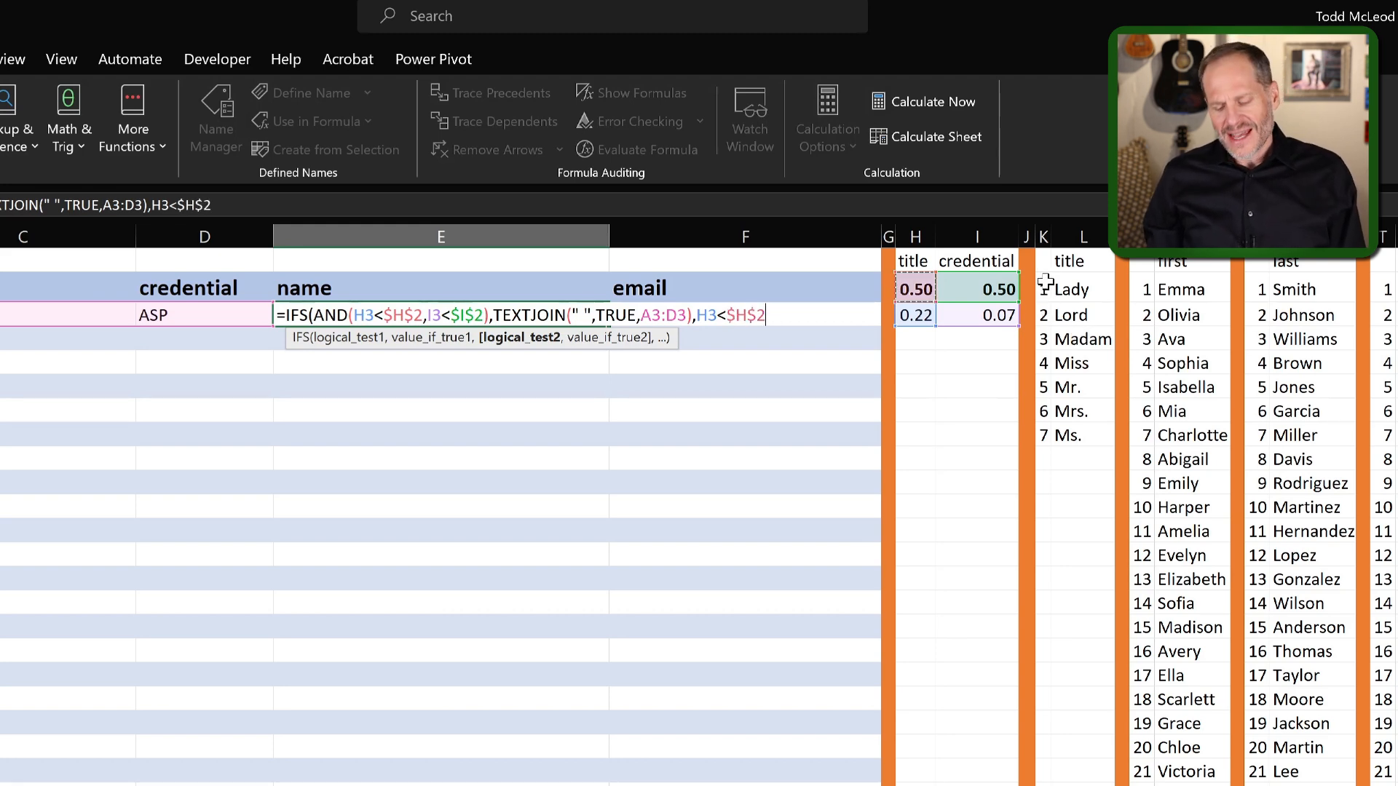
Return TEXTJOIN(" ", TRUE,A3:C3) for the second test, joining the title with the first and last names.
text(,textjoin)
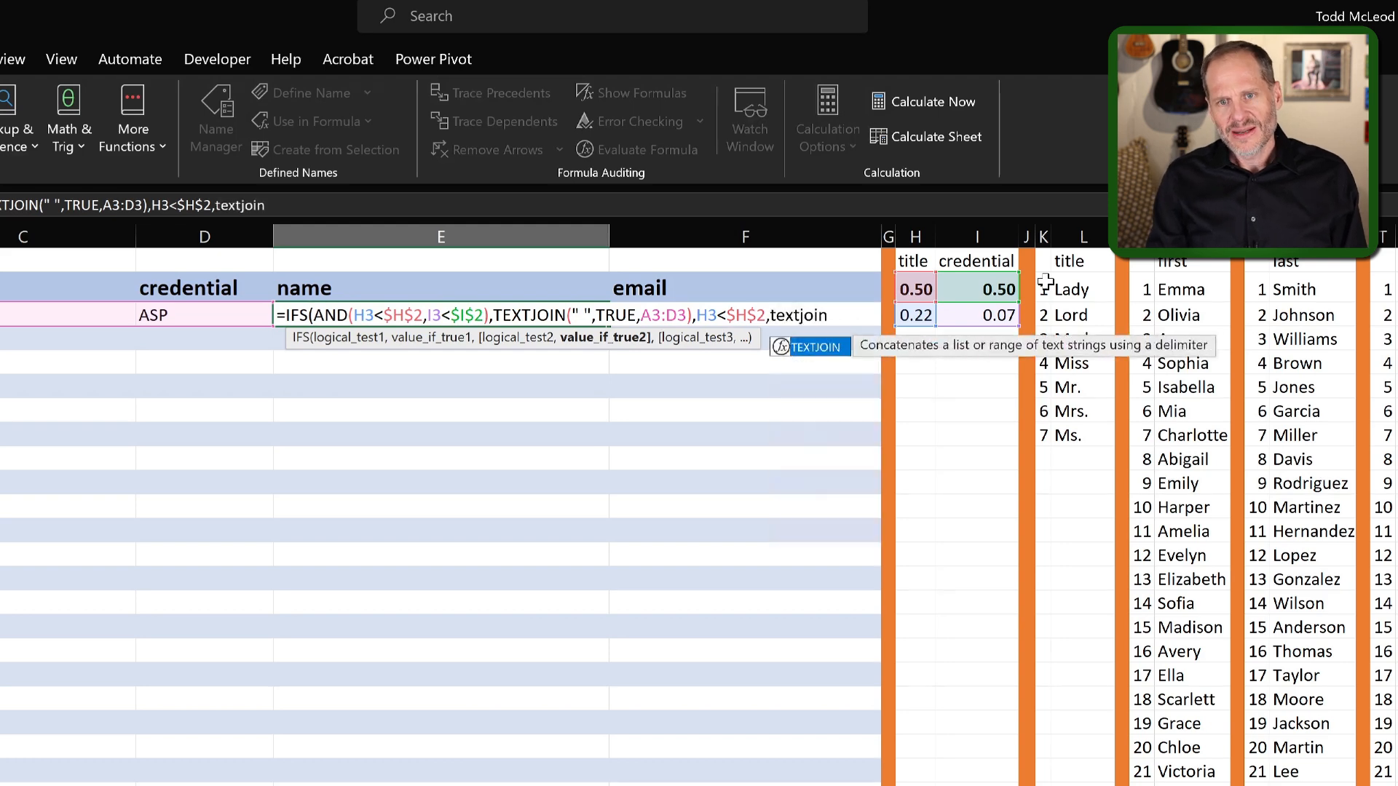
key(Tab)
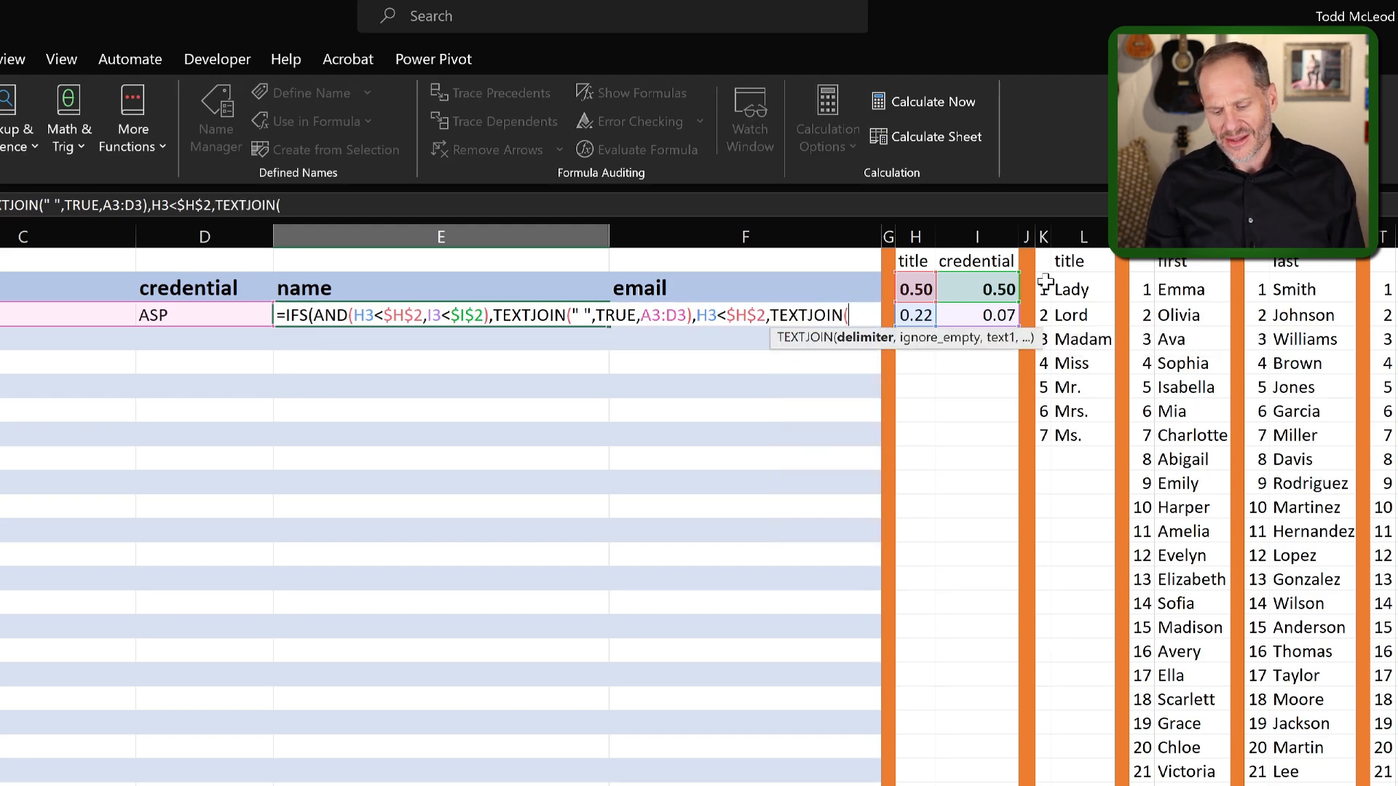
text(" ", True)
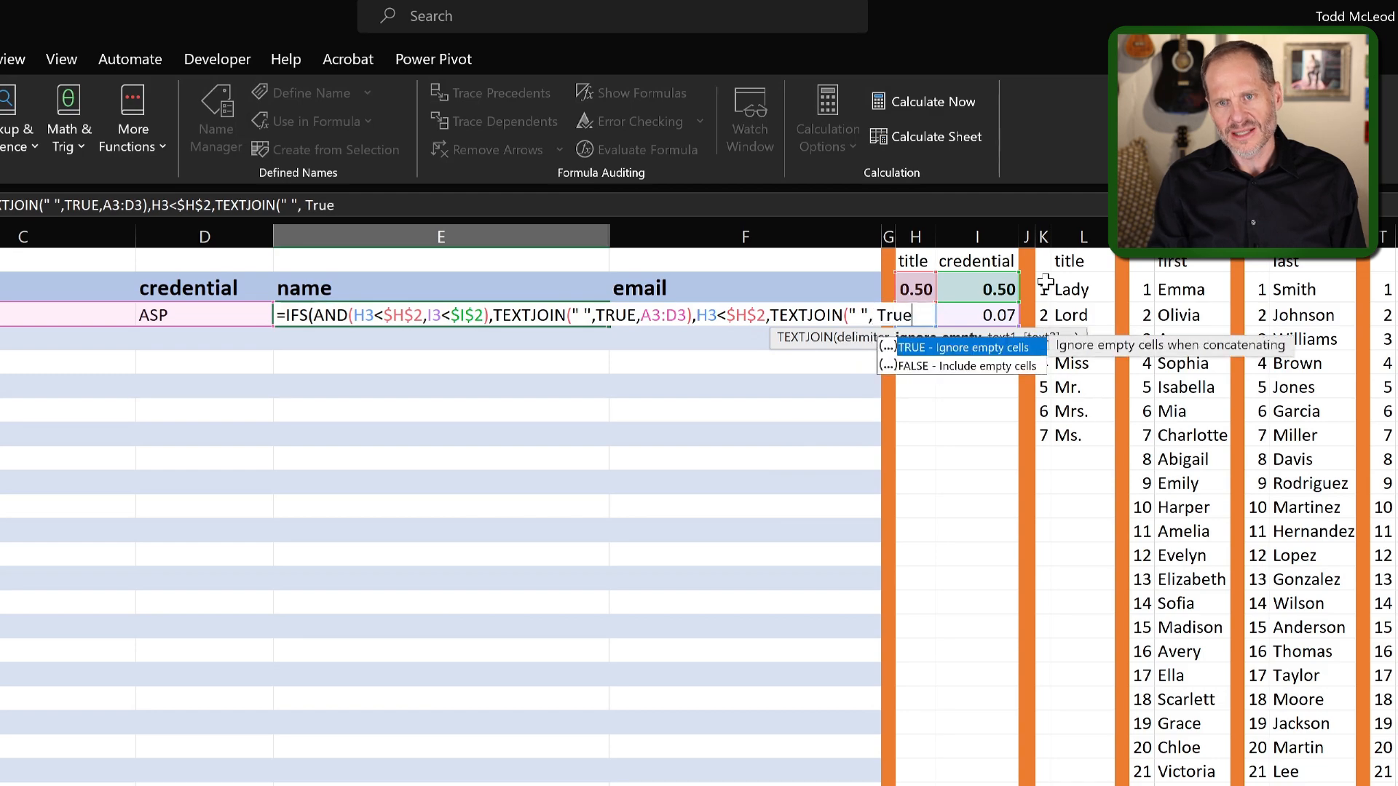
key(Tab)
text(,)
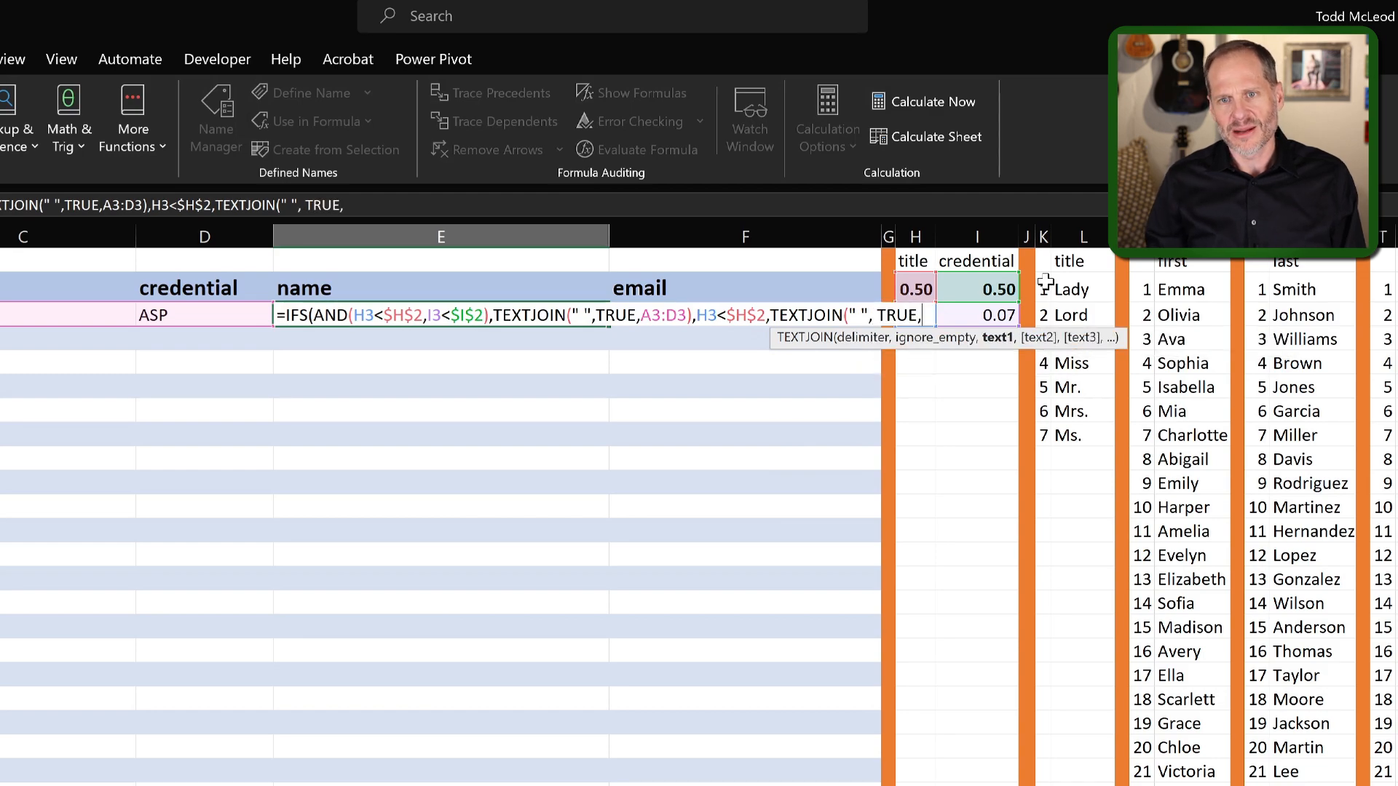
drag(59, 314, 338, 312)
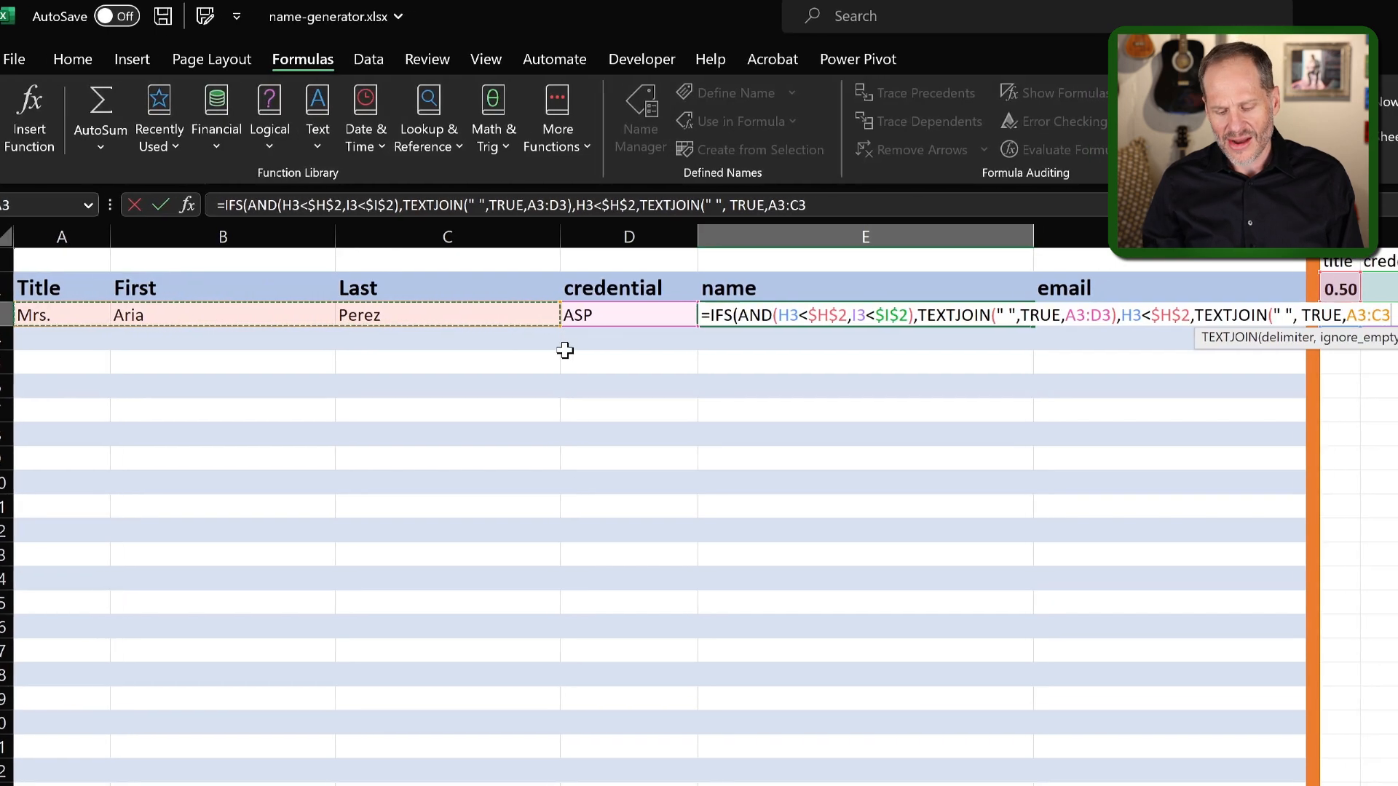
text())
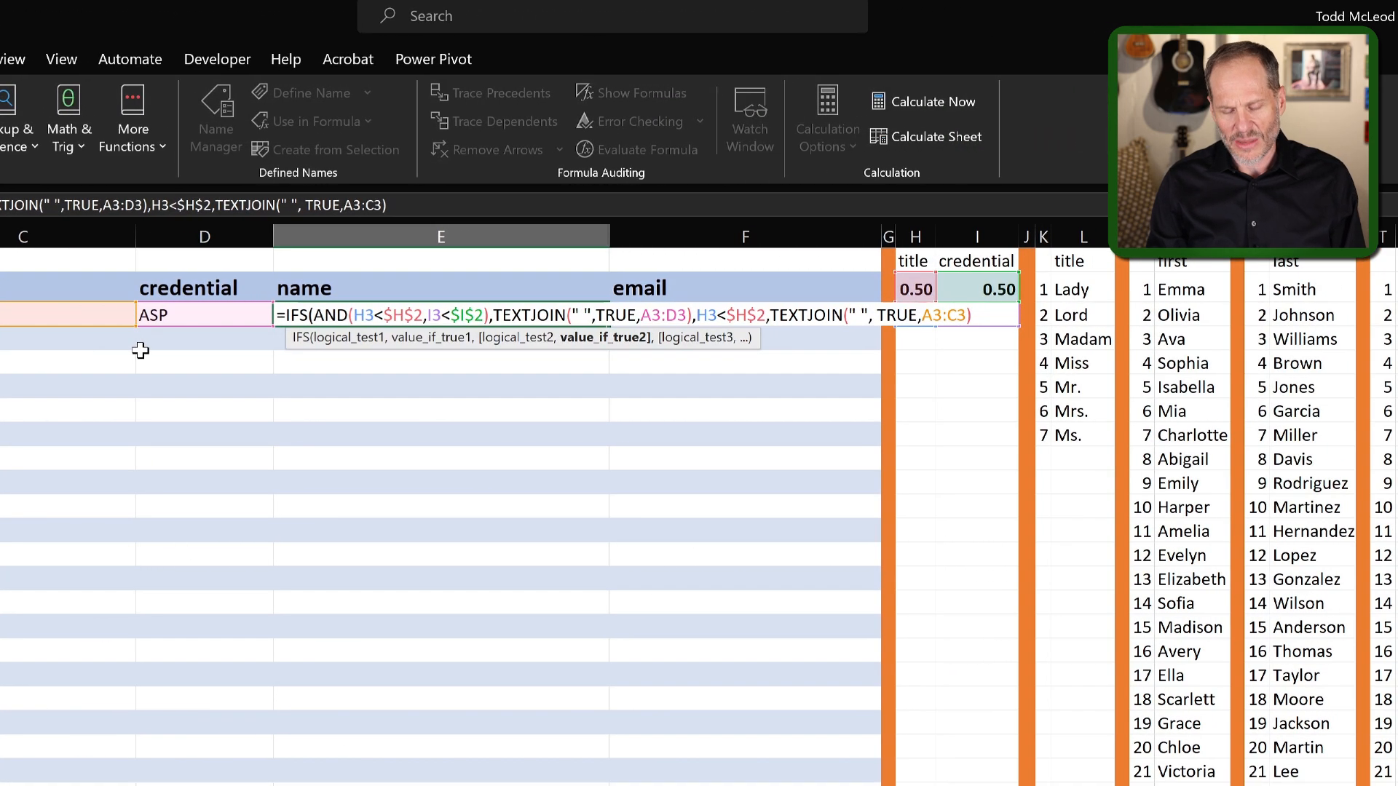
Review the first two logical tests in the IFS formula and add TRUE as the third, catch-all test.
text(,)
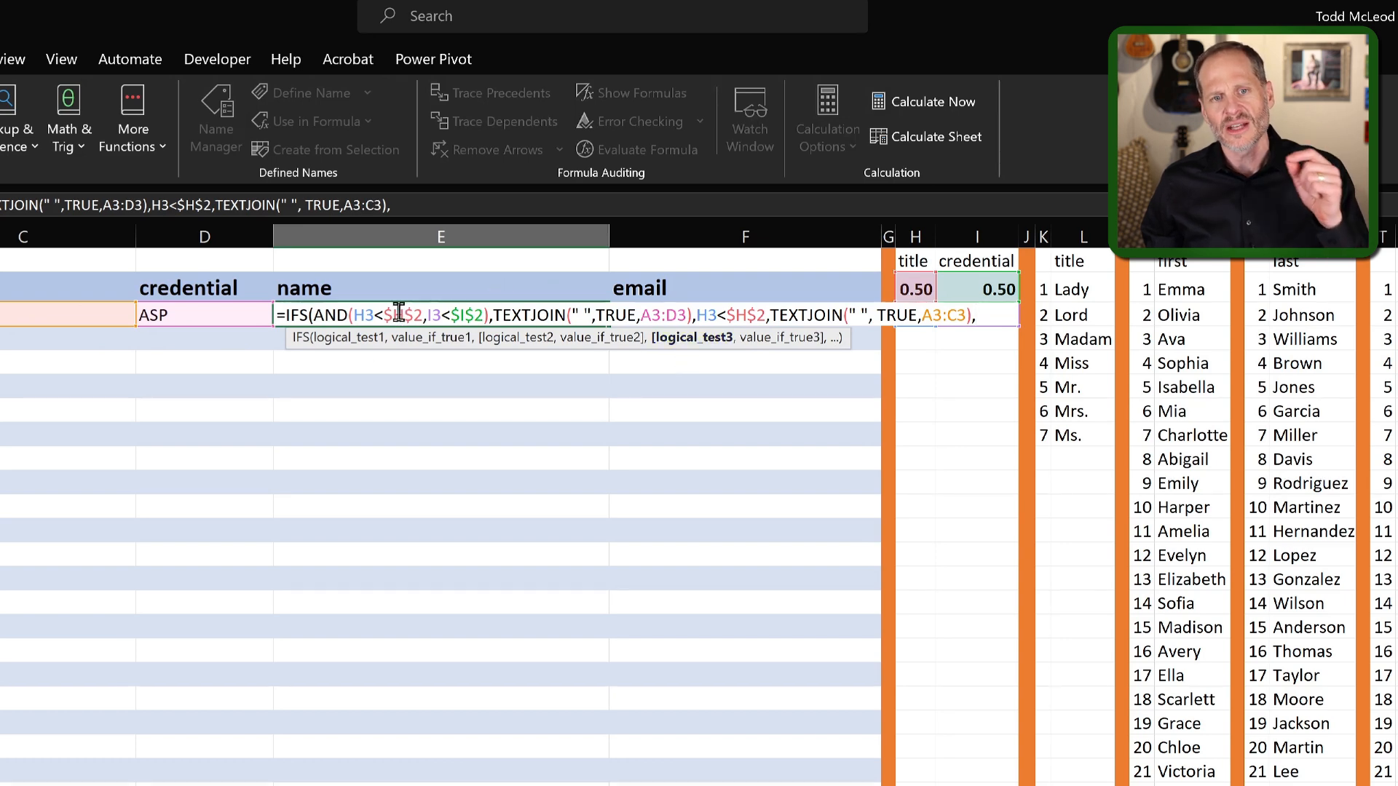
click(398, 314)
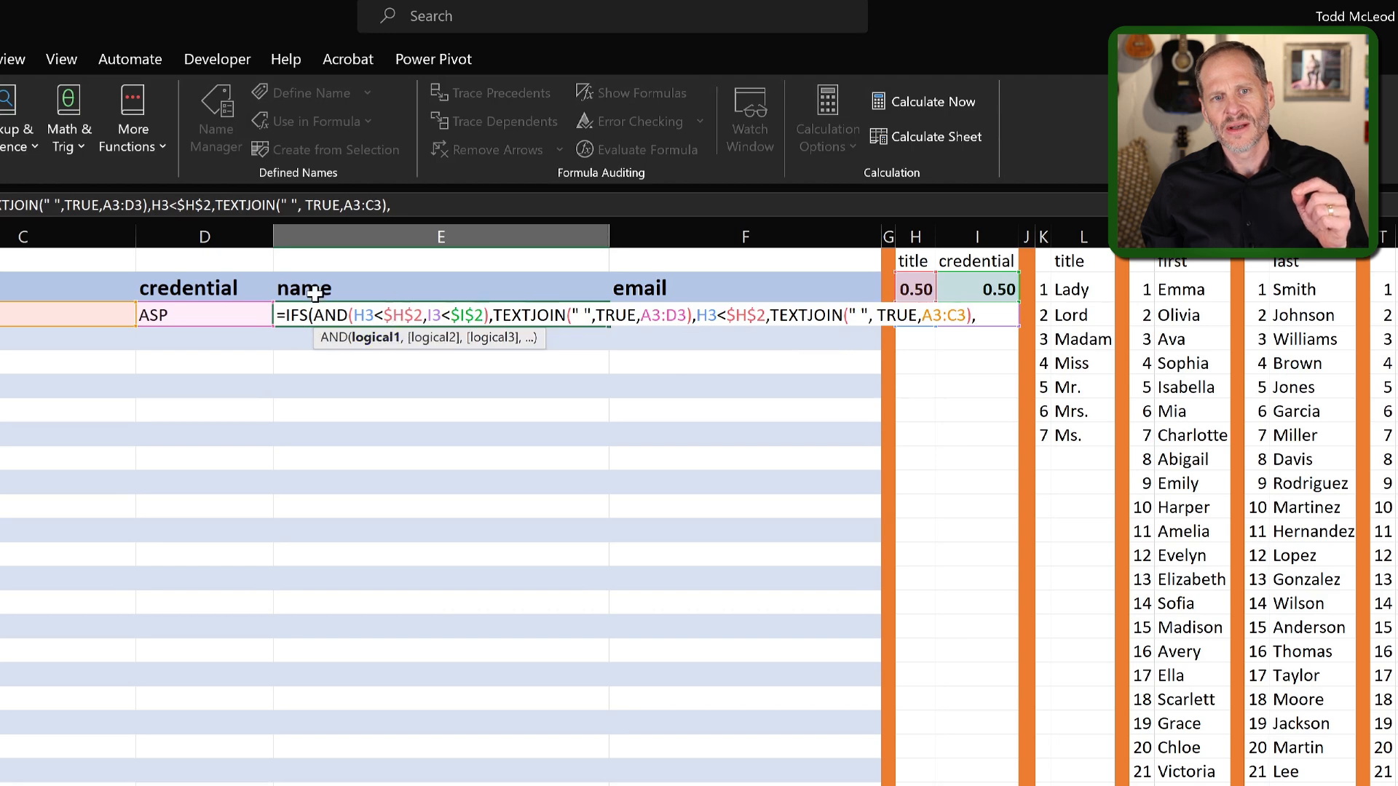
click(340, 316)
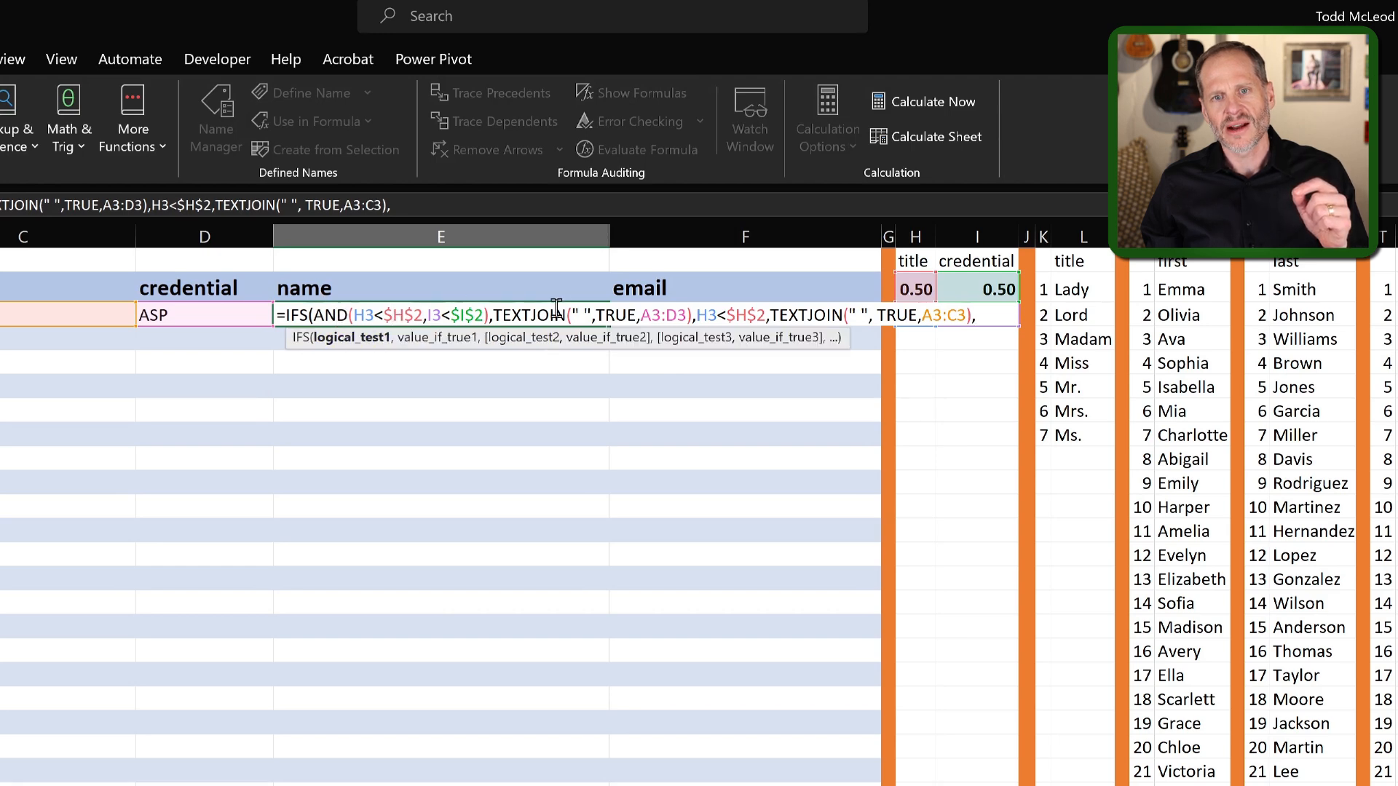
click(725, 315)
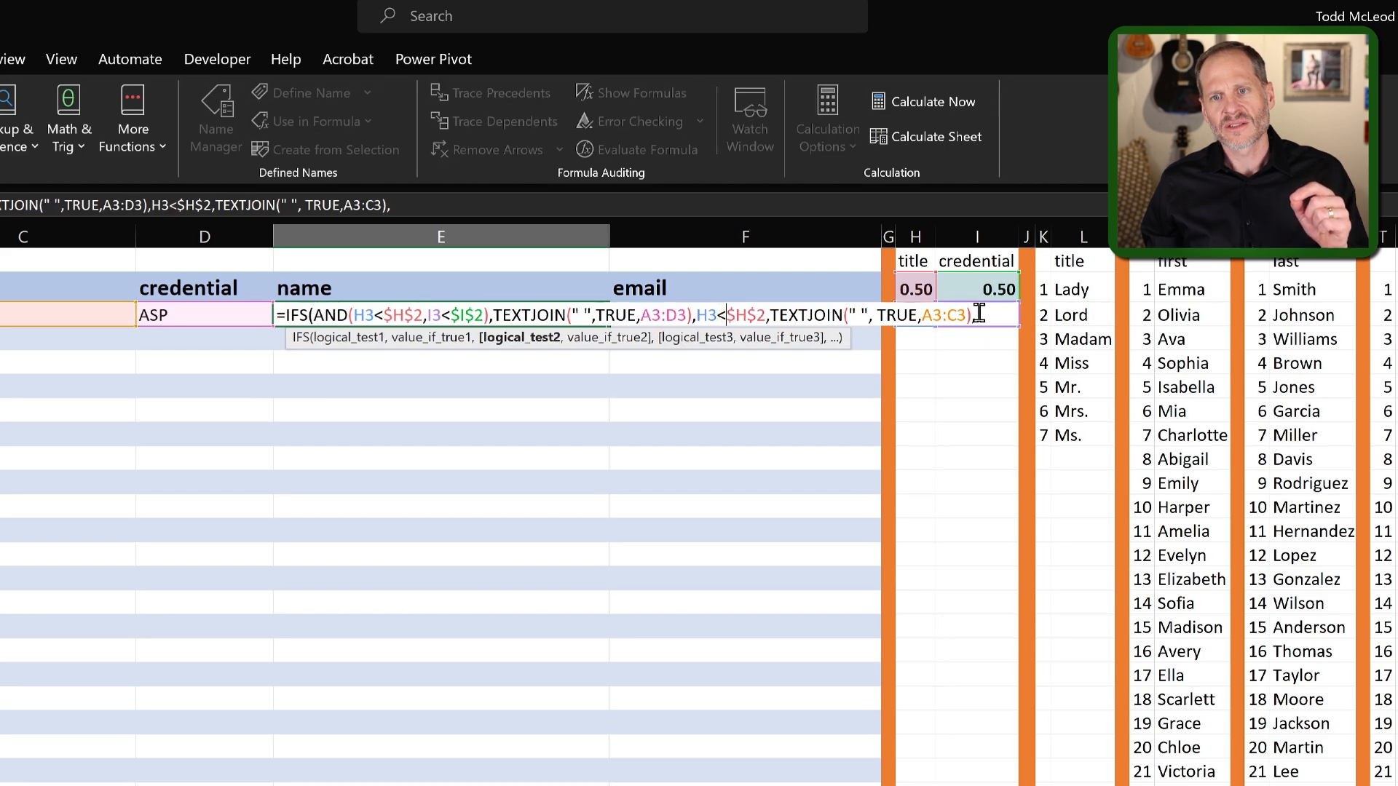
click(1015, 319)
text(TRUE)
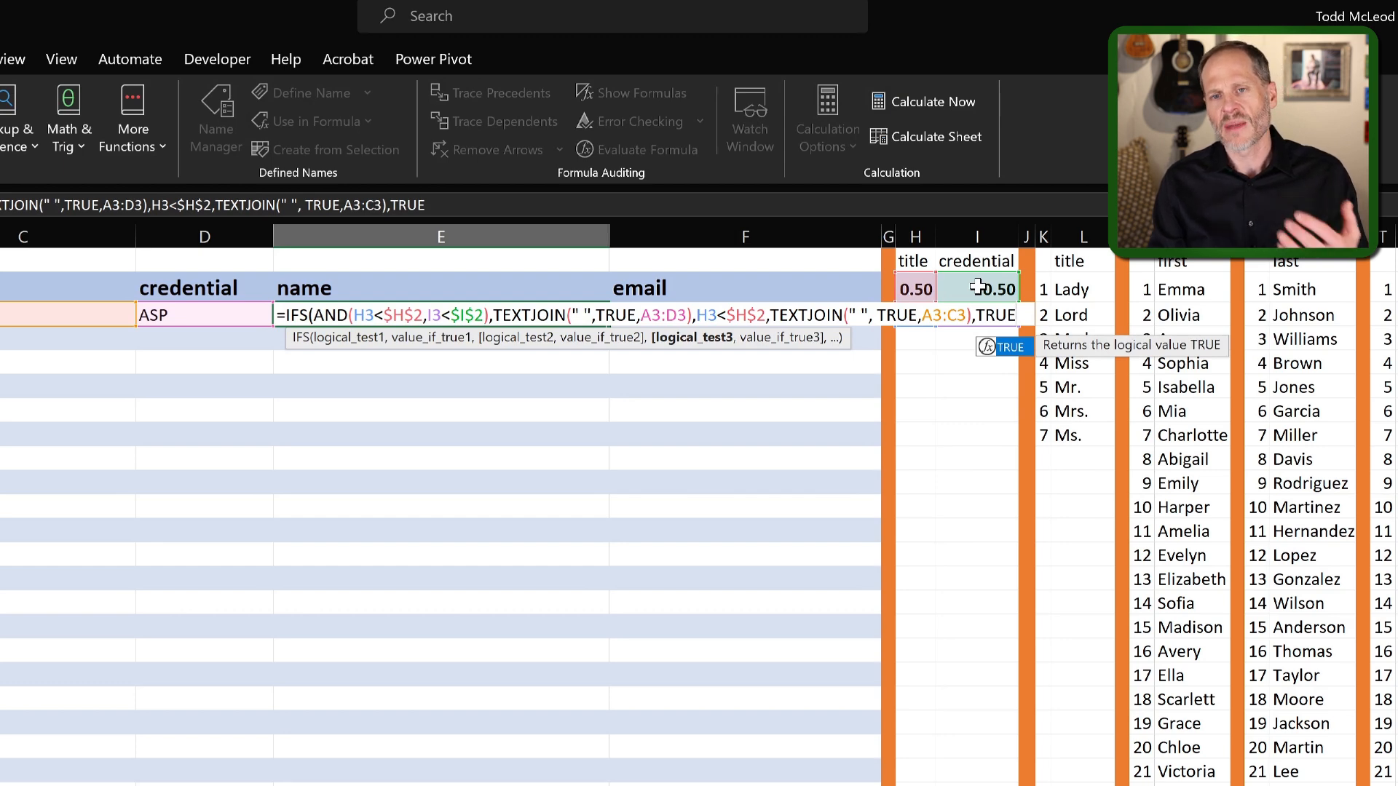
Return TEXTJOIN(" ", TRUE,B3:C3) for the catch-all test, joining only the first and last names.
text(,textj)
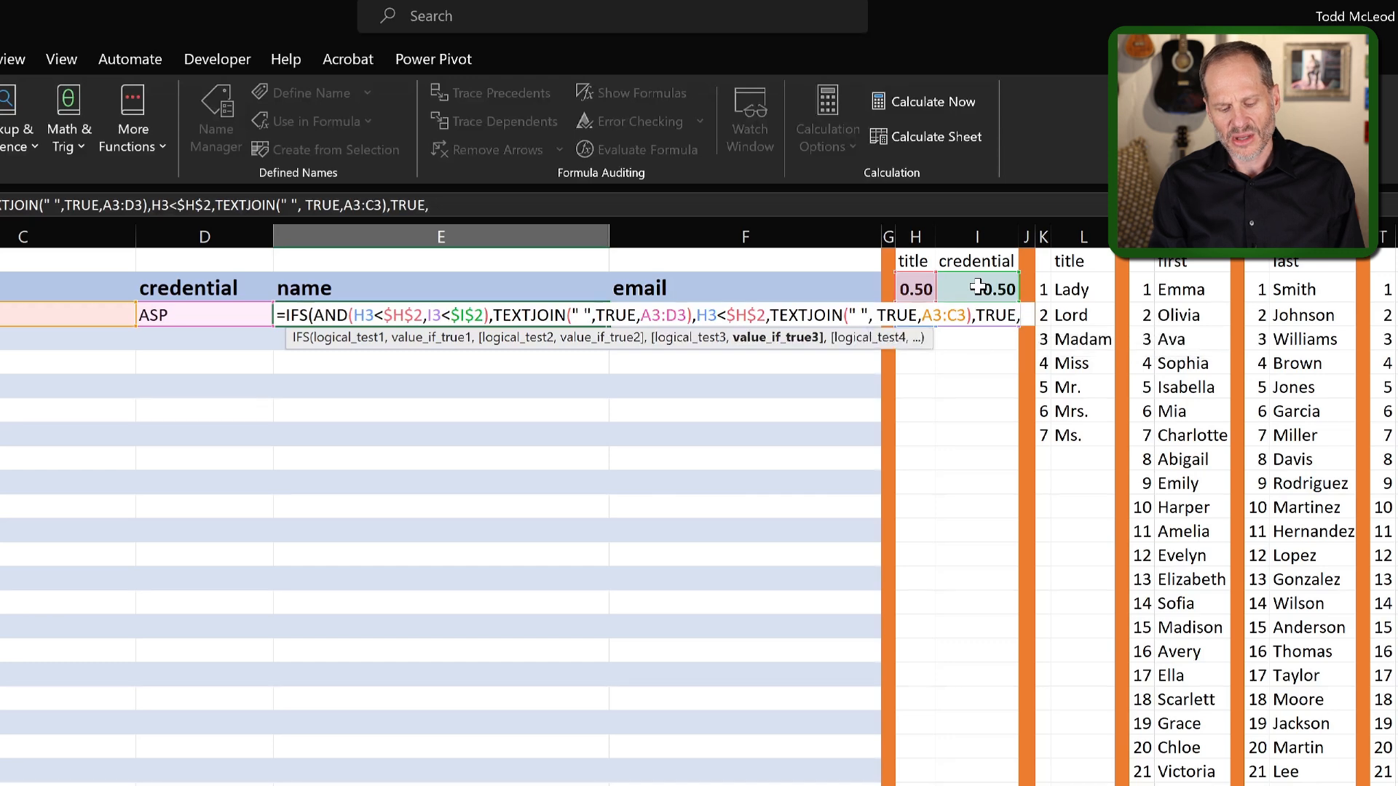
key(Tab)
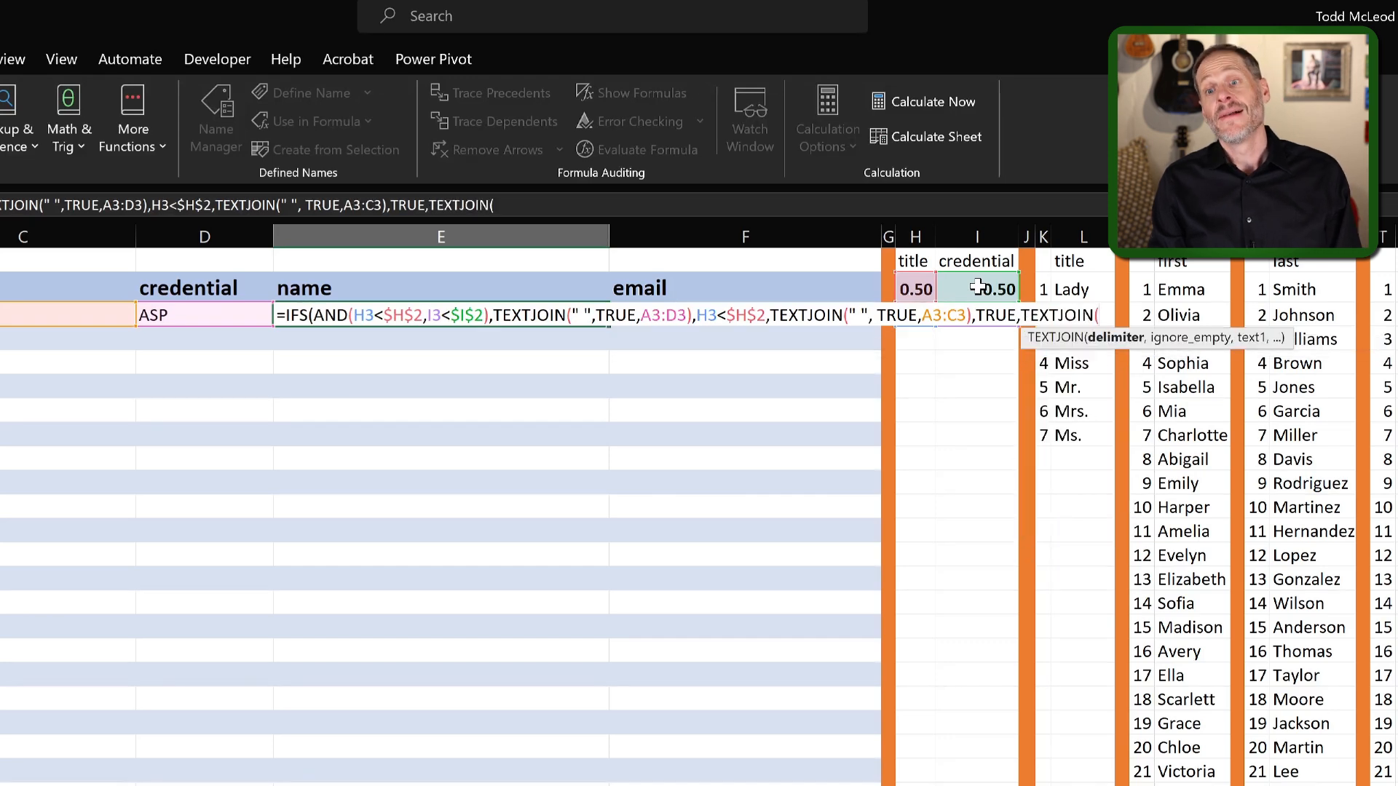
text(" ")
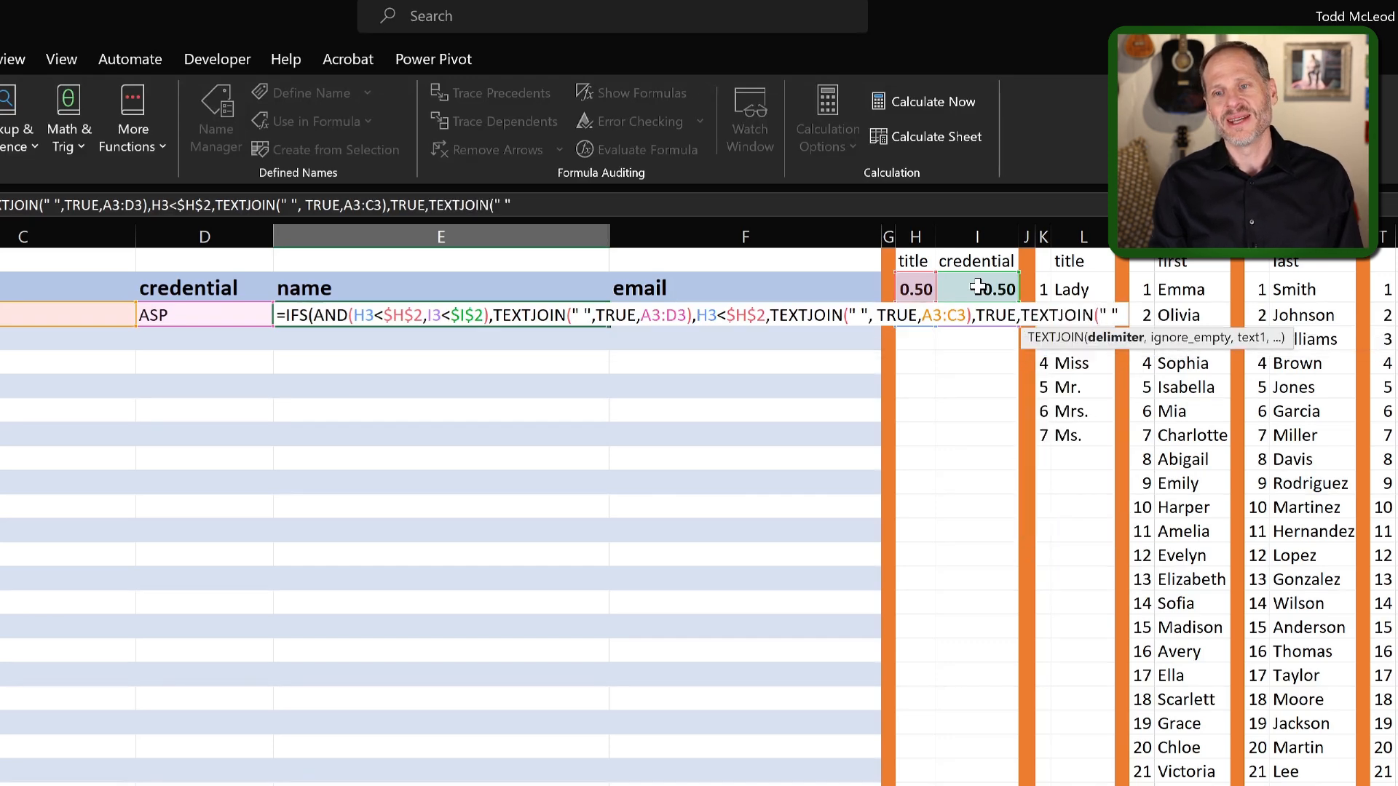
text(, tR)
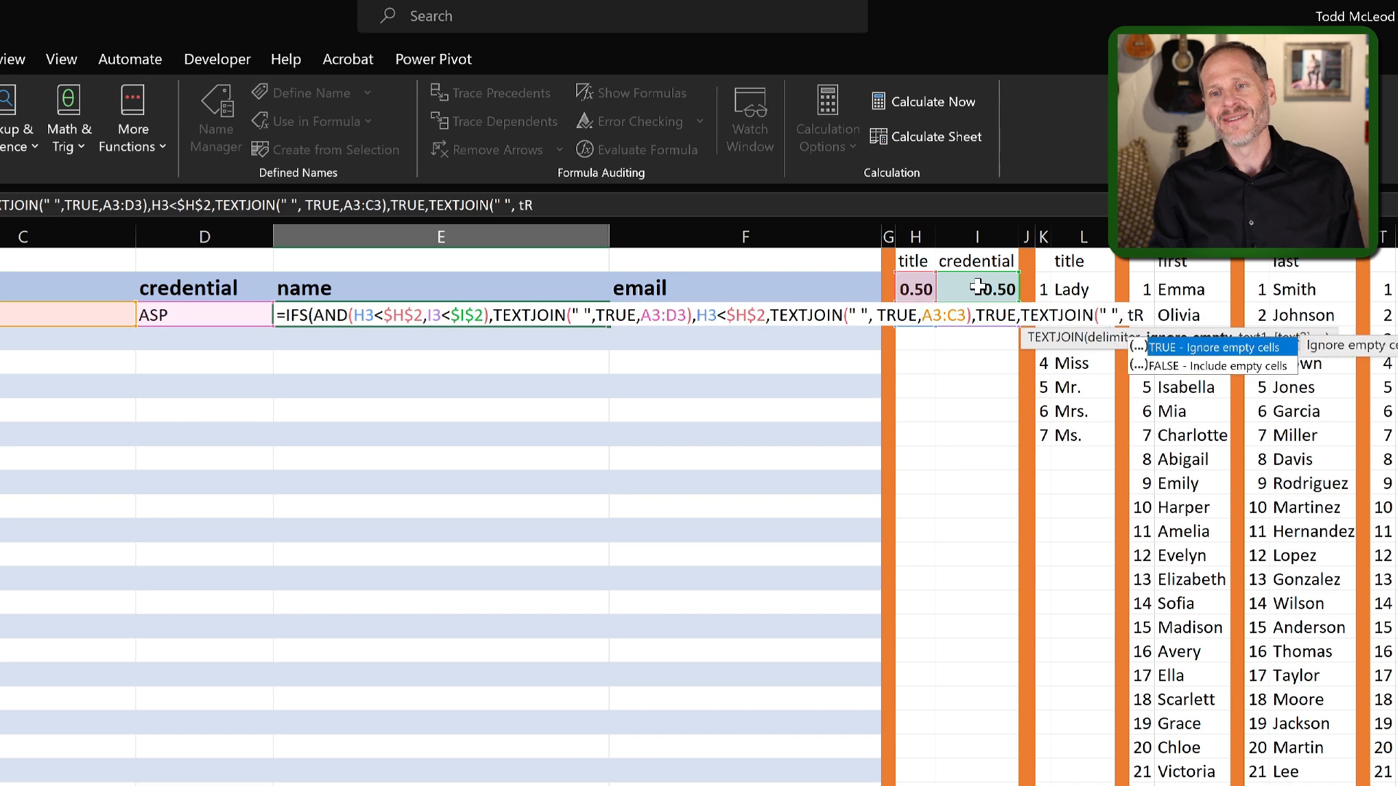
key(Tab)
text(,)
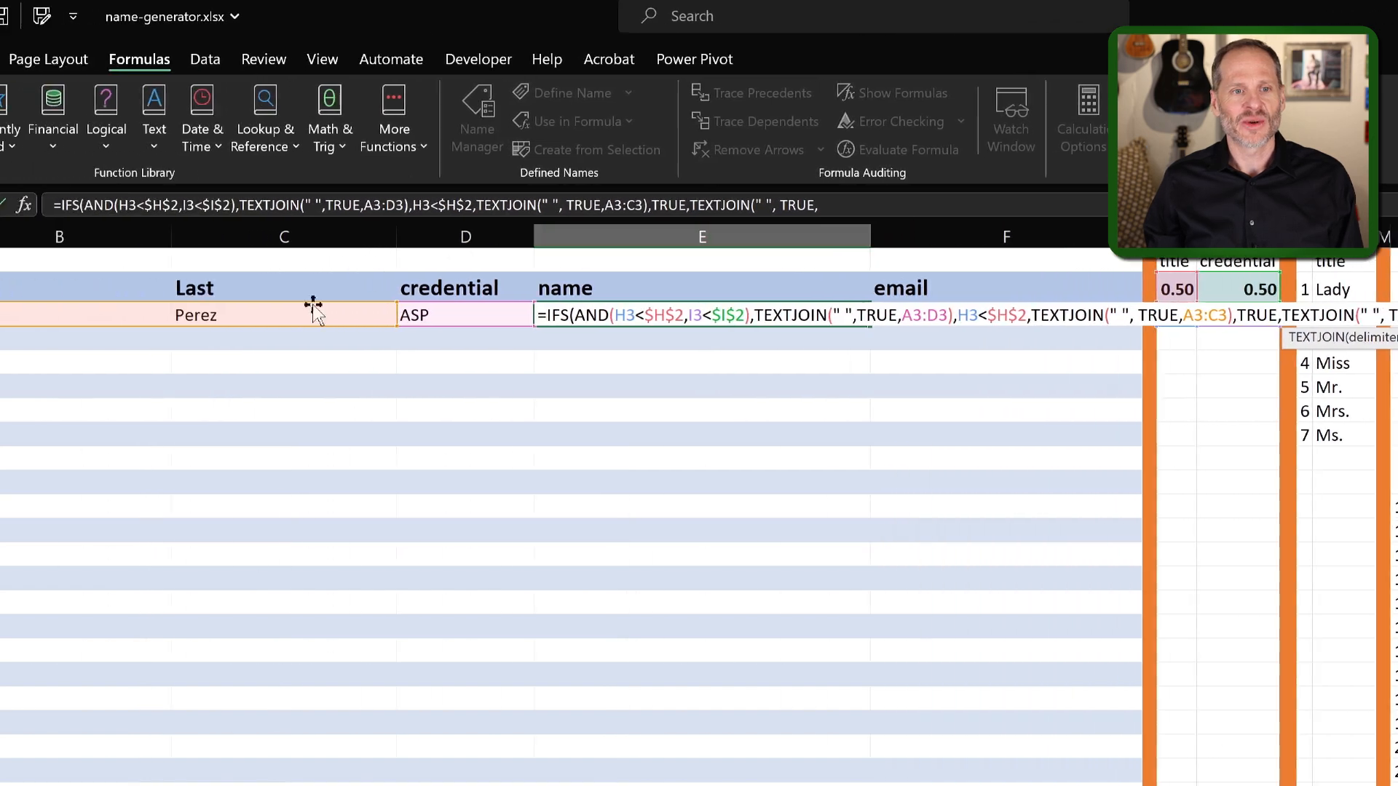
drag(222, 324, 510, 324)
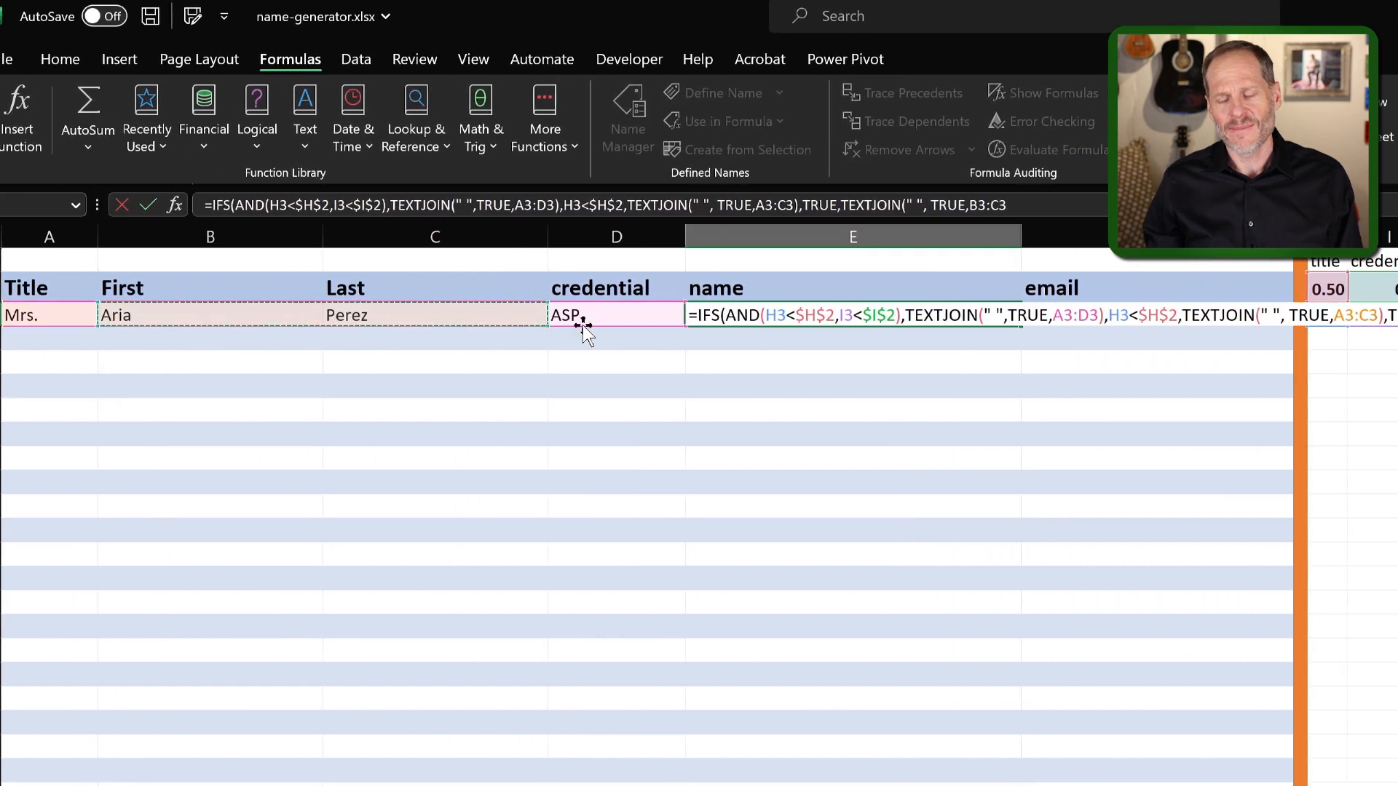
text())
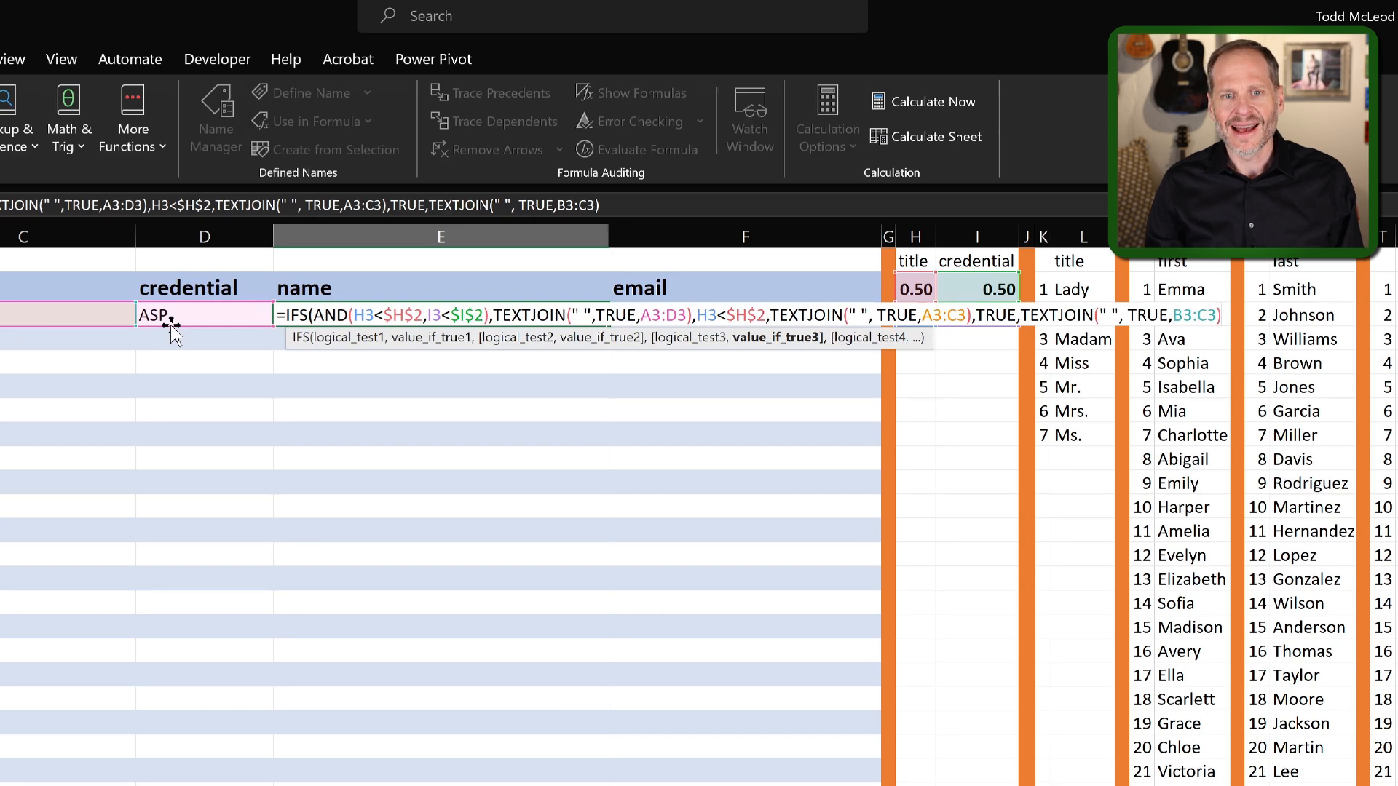
Check the closing parentheses of TEXTJOIN and IFS, and enter the completed formula in E3.
text())
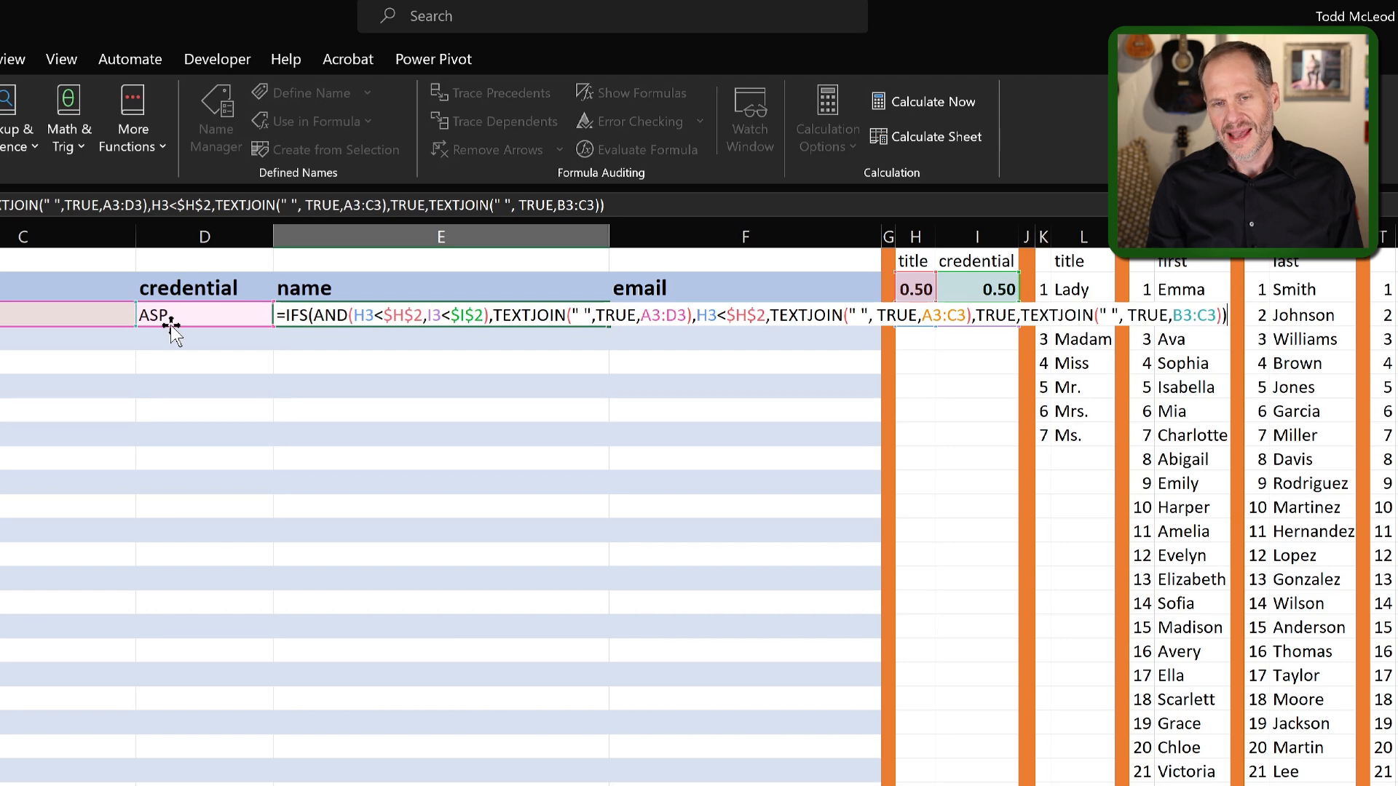
key(BackSpace)
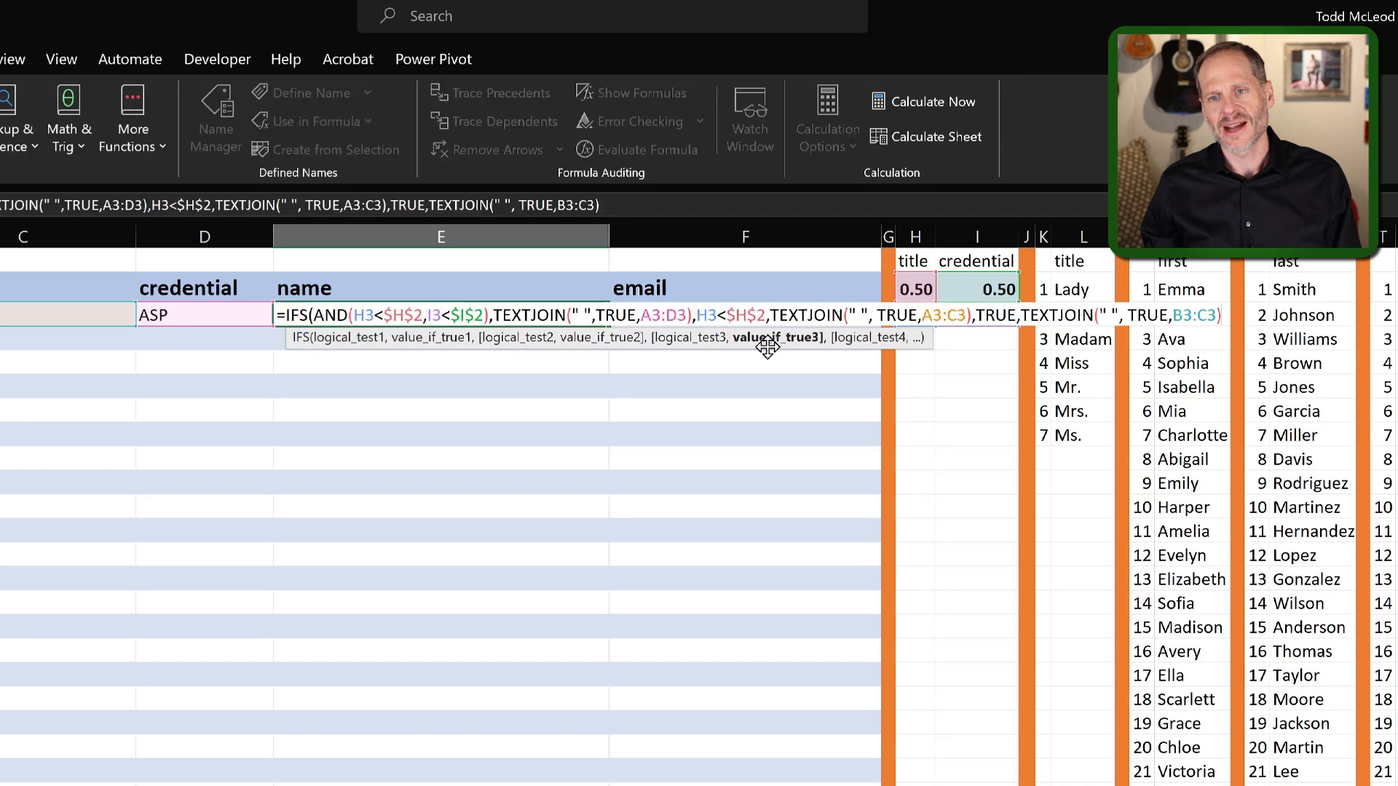
key(BackSpace)
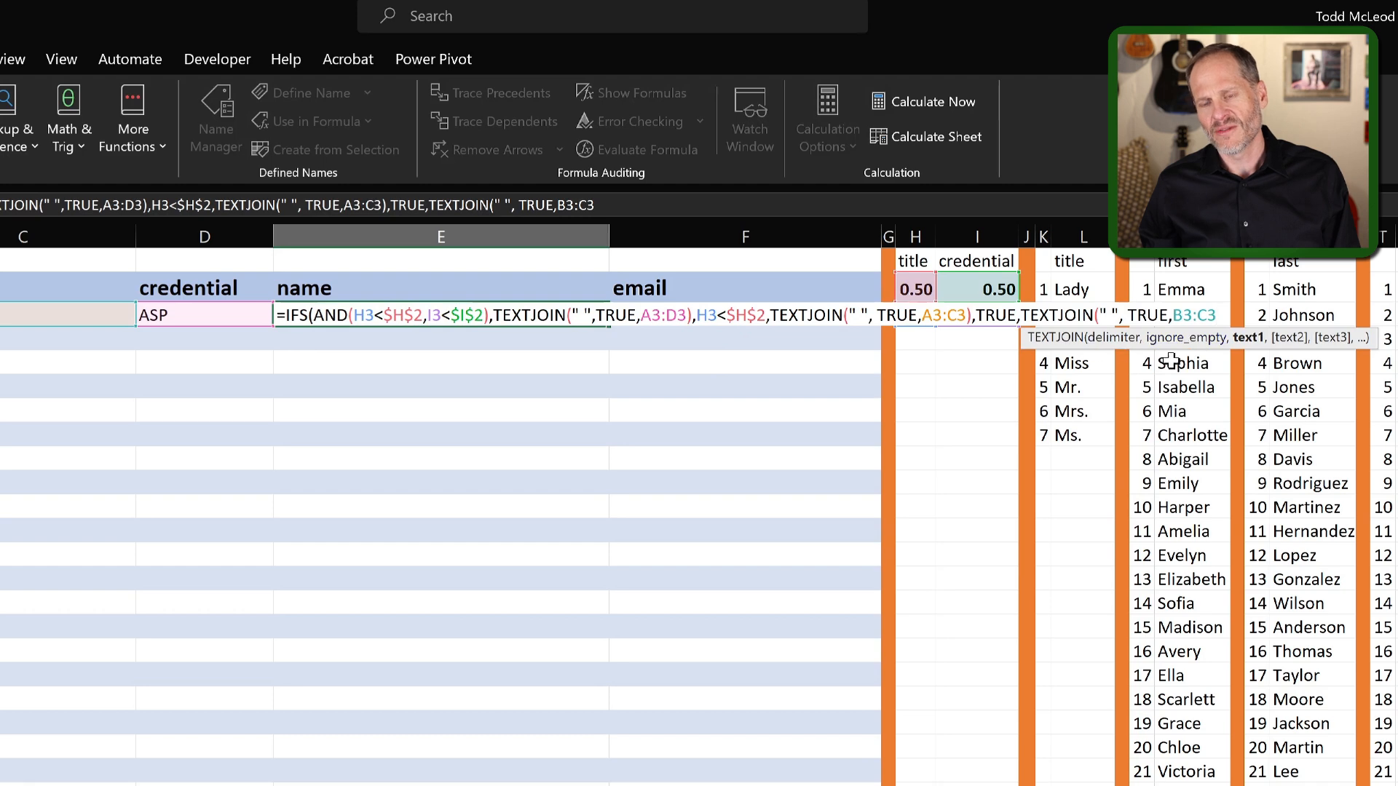
text())
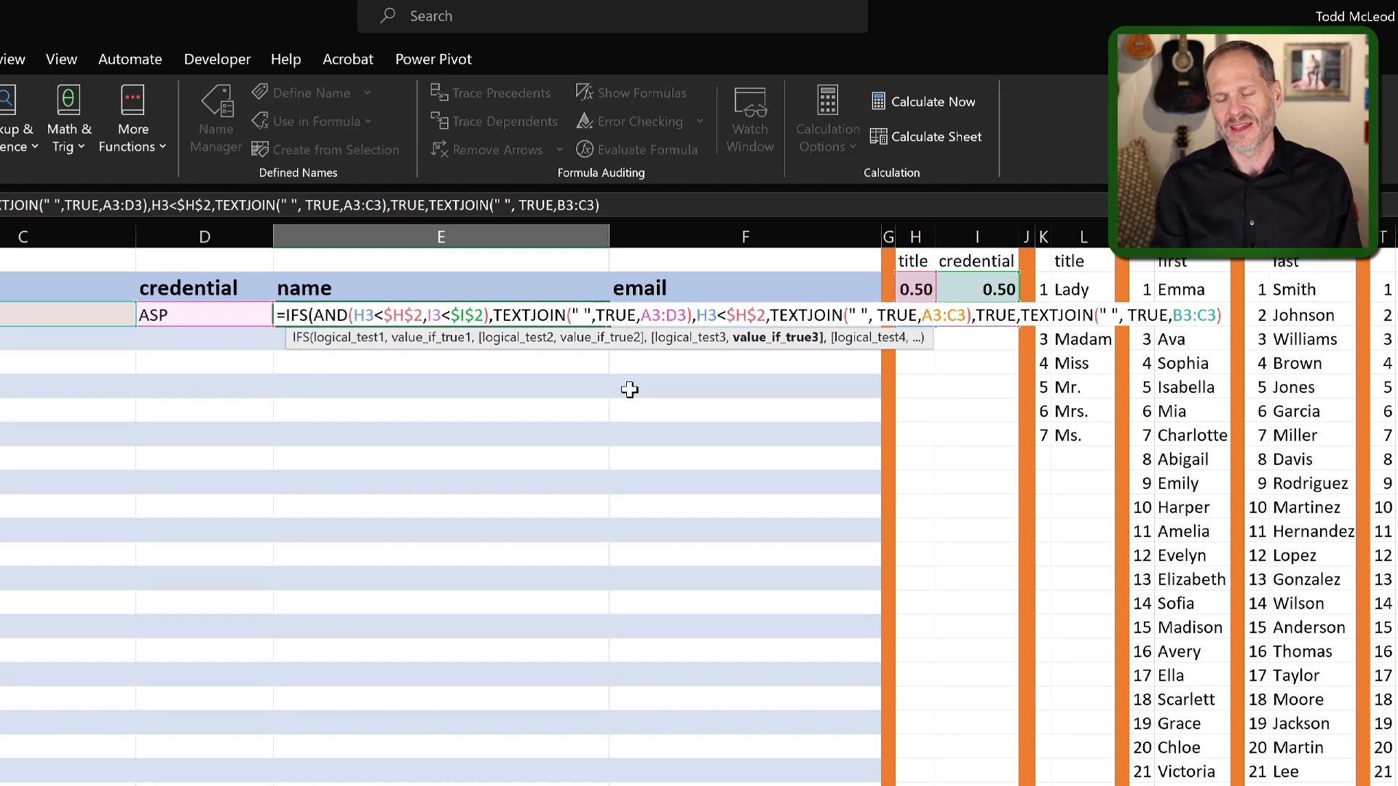
text())
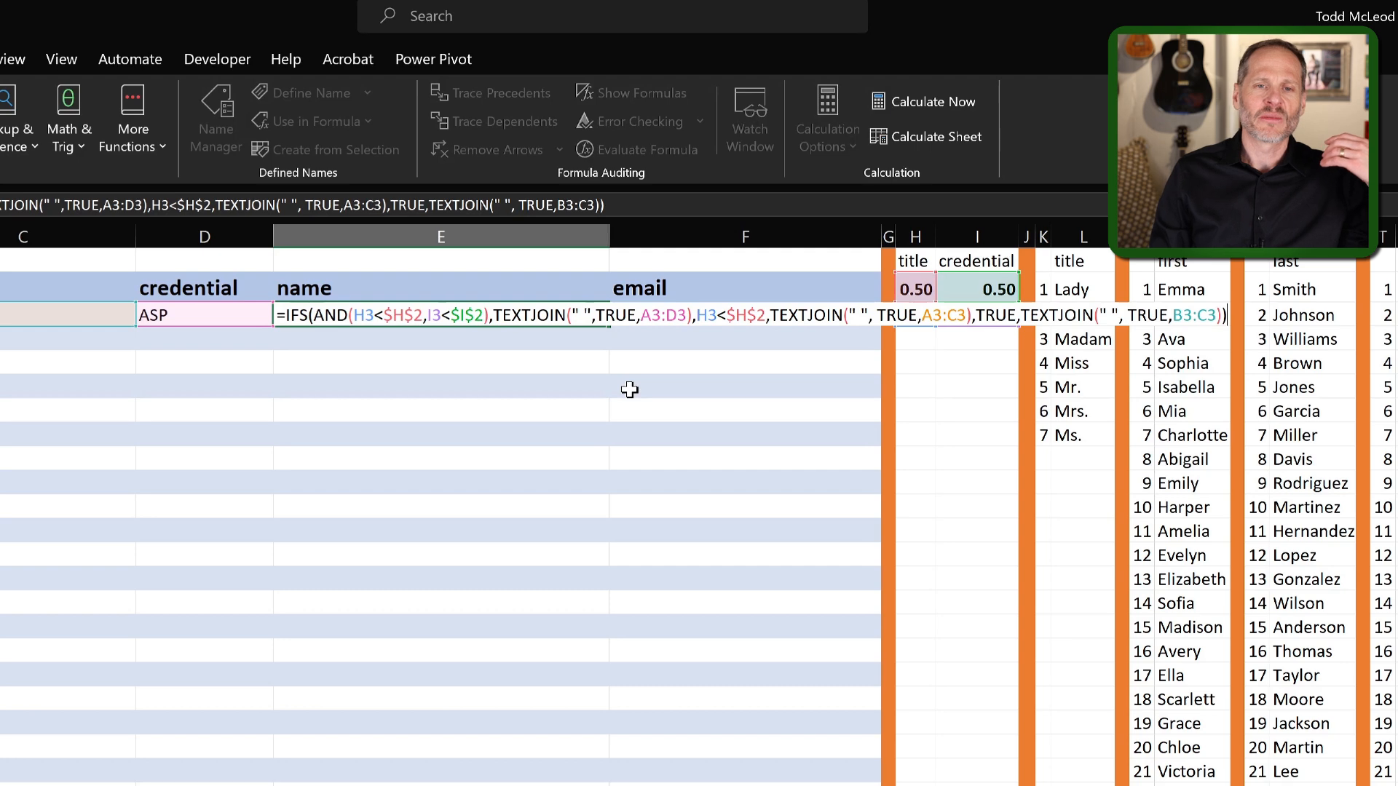
key(Return)
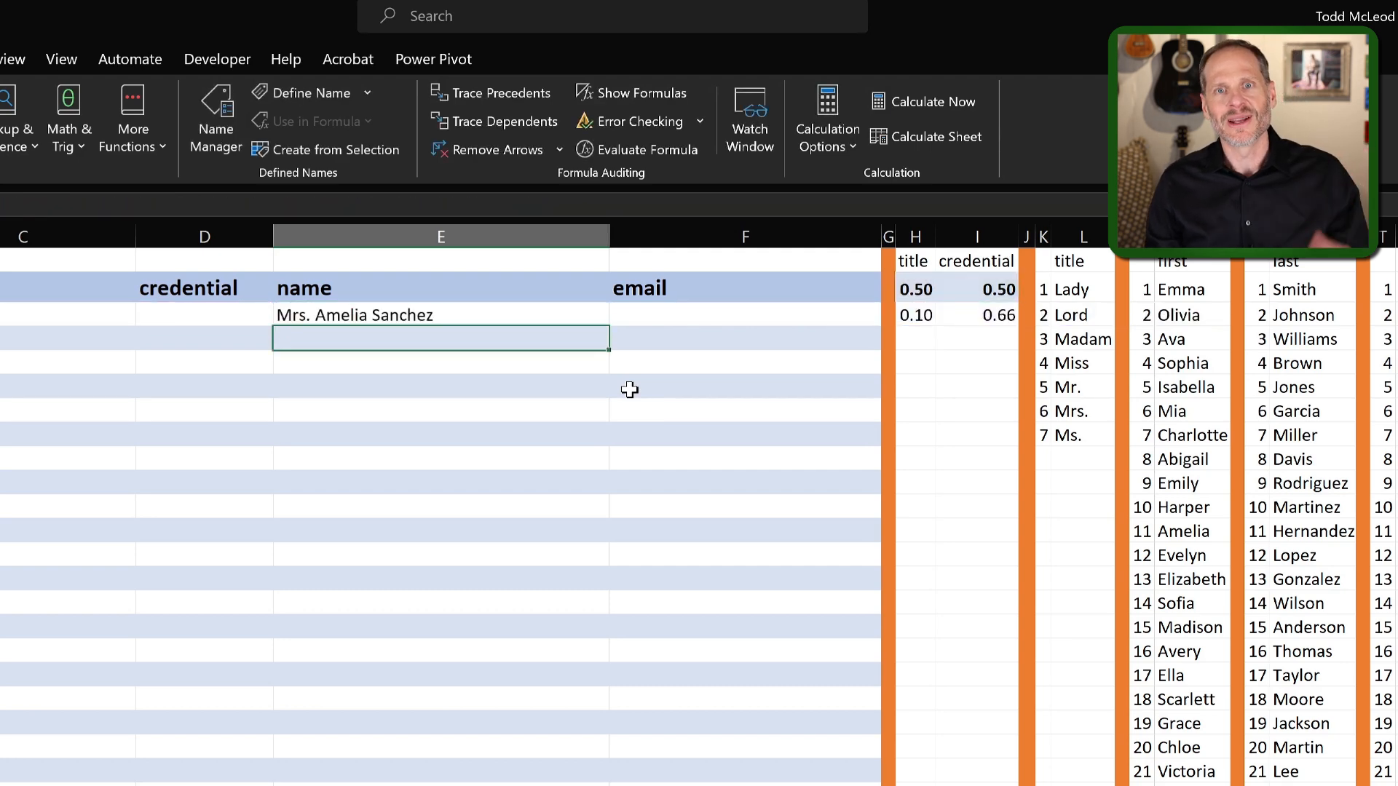
Recalculate several times and compare the assembled name in E3 with the title, first, last and credential cells.
key(F9)
key(F9)
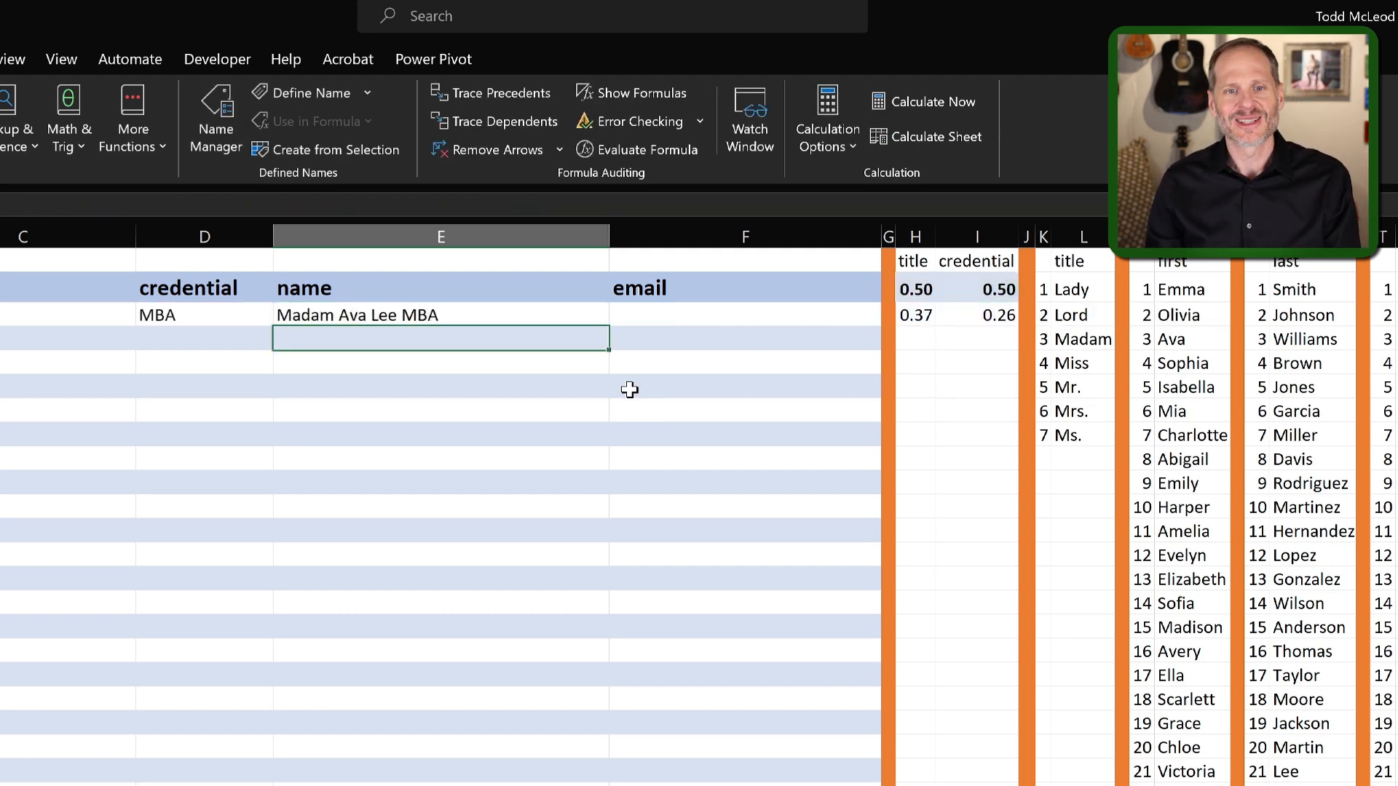
key(F9)
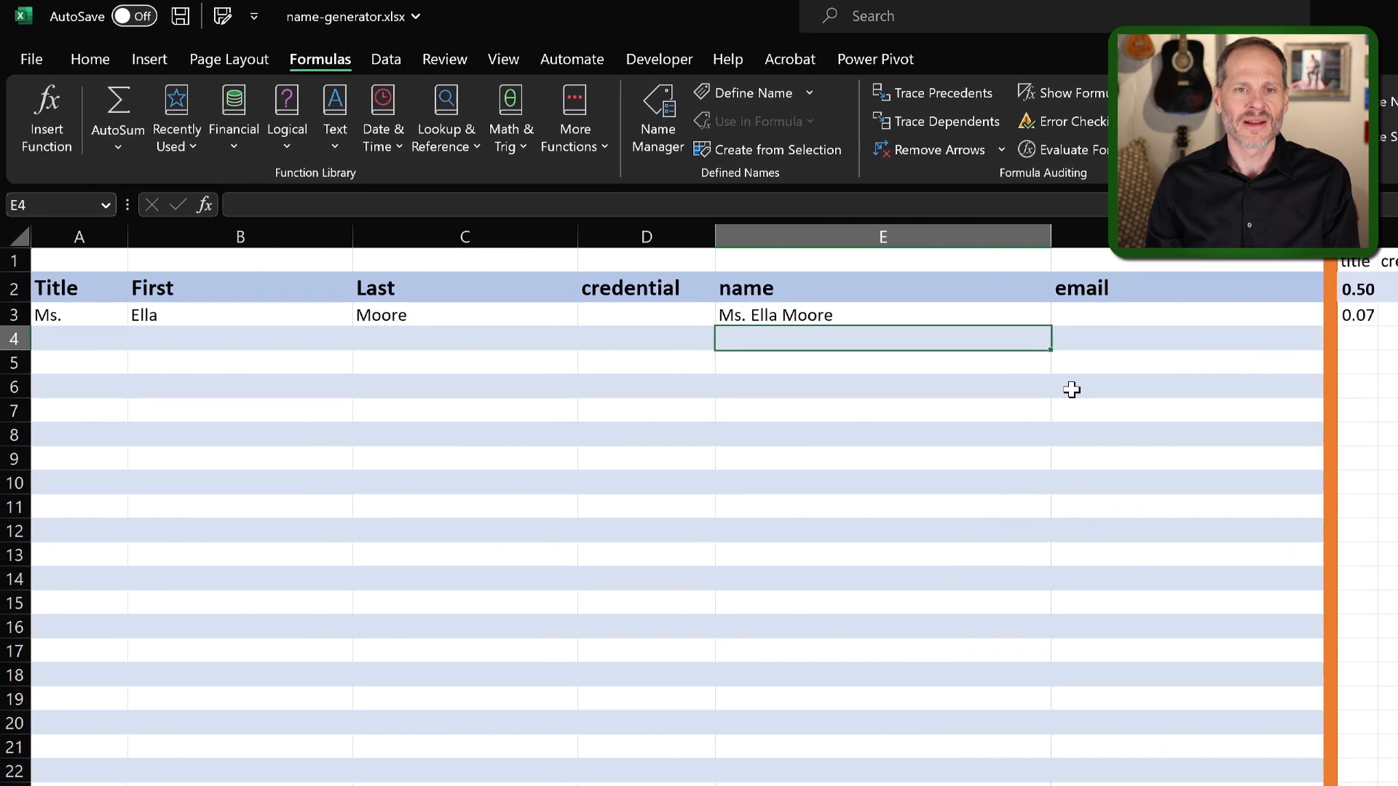
key(F9)
key(F9)
key(F9)
key(F9)
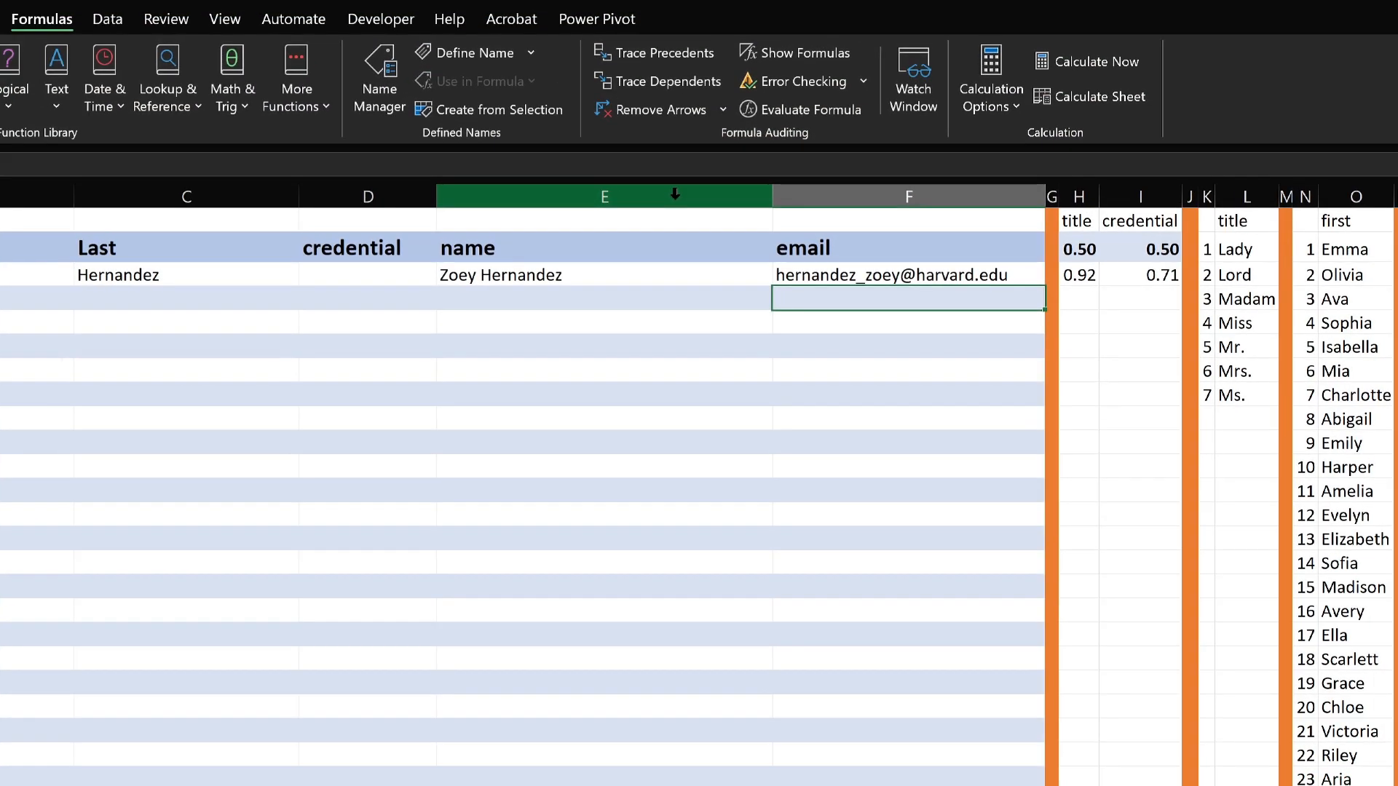
Recalculate the sheet repeatedly and examine the randomly generated name and email in row 3.
key(F9)
key(F9)
key(F9)
key(F9)
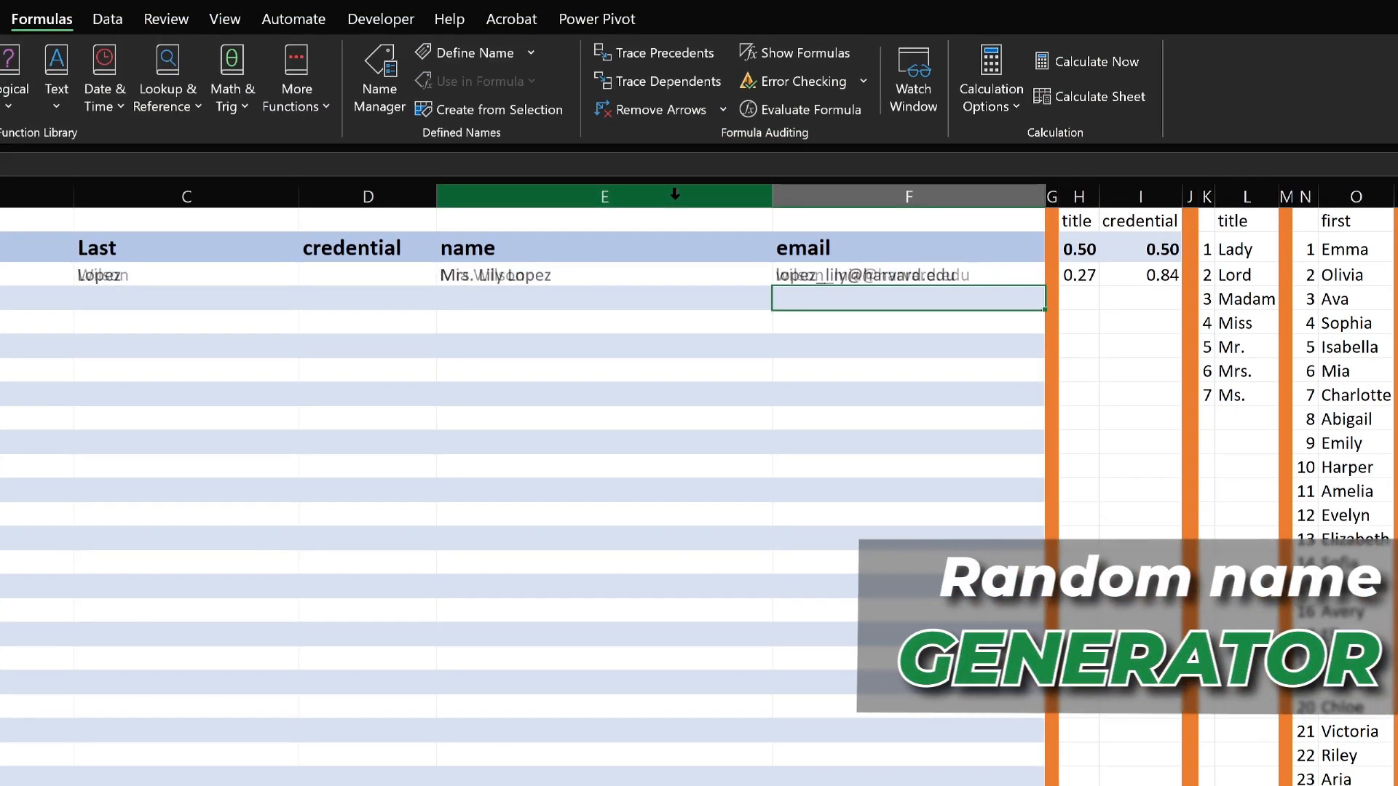
key(F9)
key(F9)
key(F9)
key(F9)
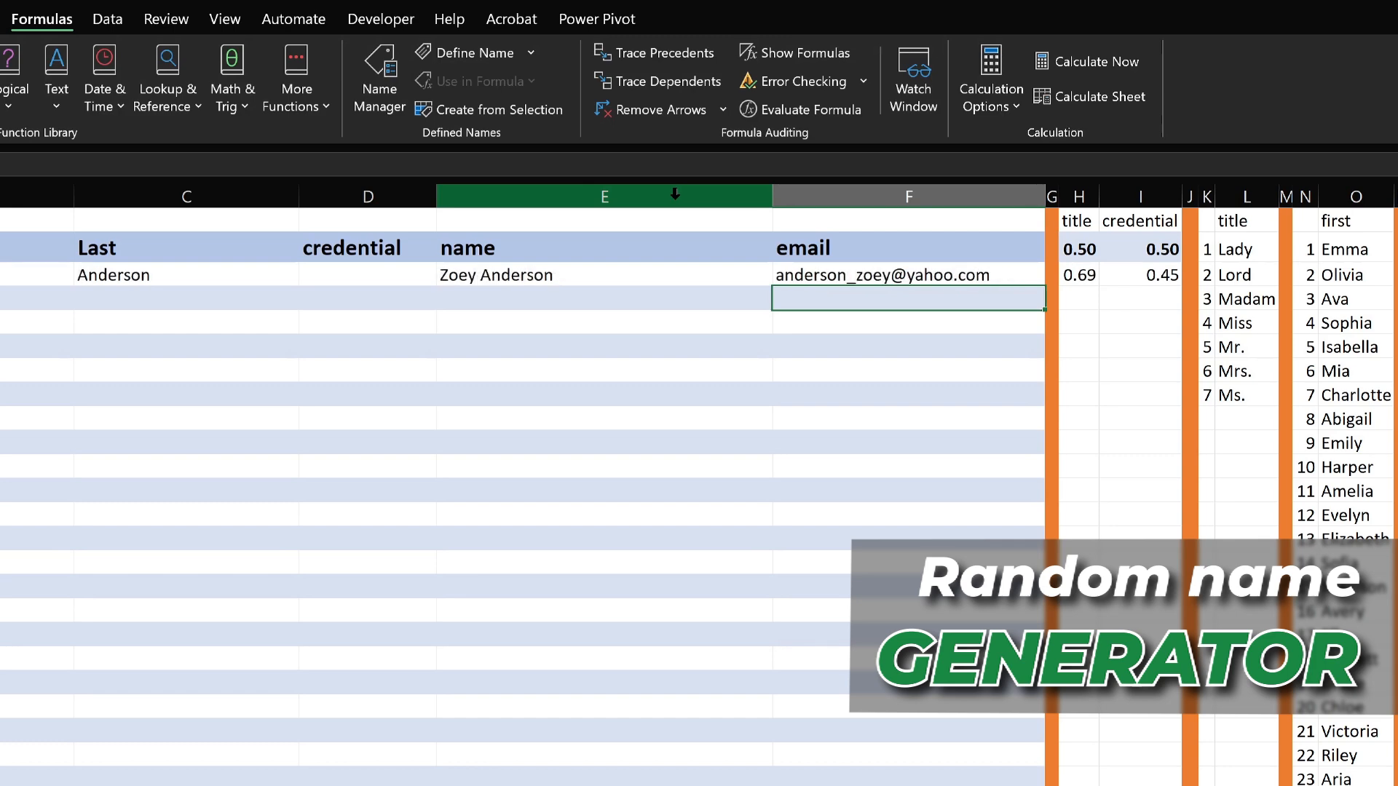